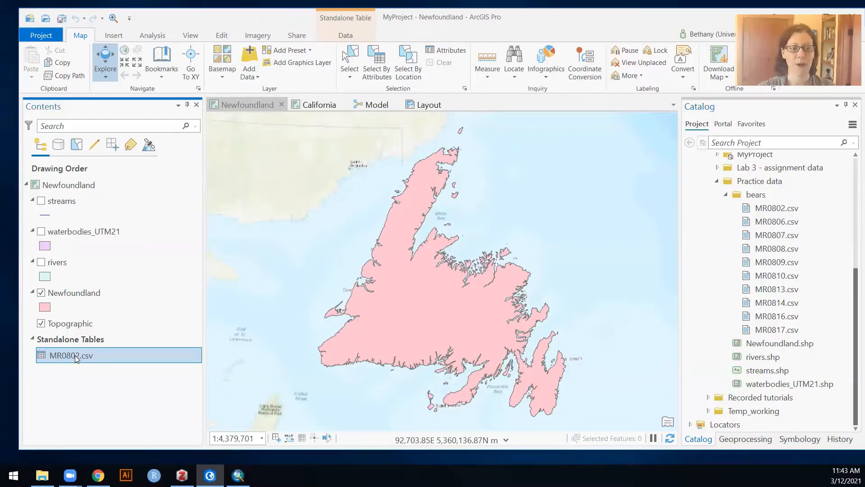
- Open the MR0802.csv table, examine its x and y coordinate fields, and close it
right_click(75, 355)
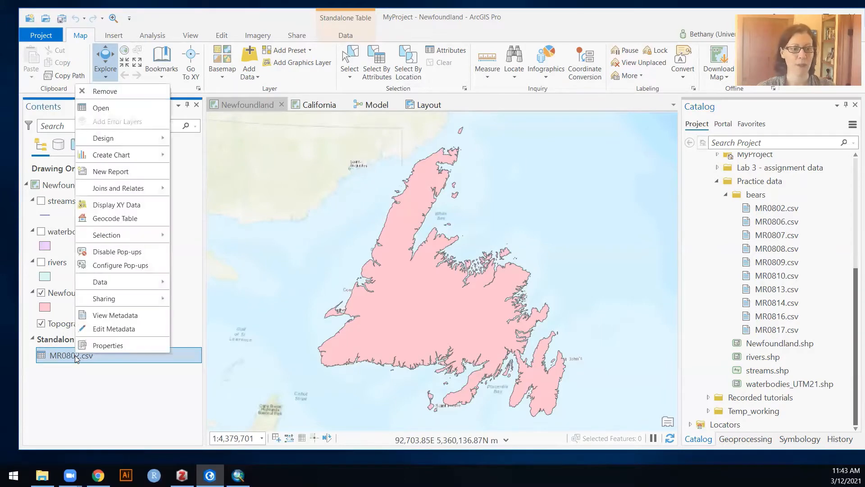
left_click(112, 110)
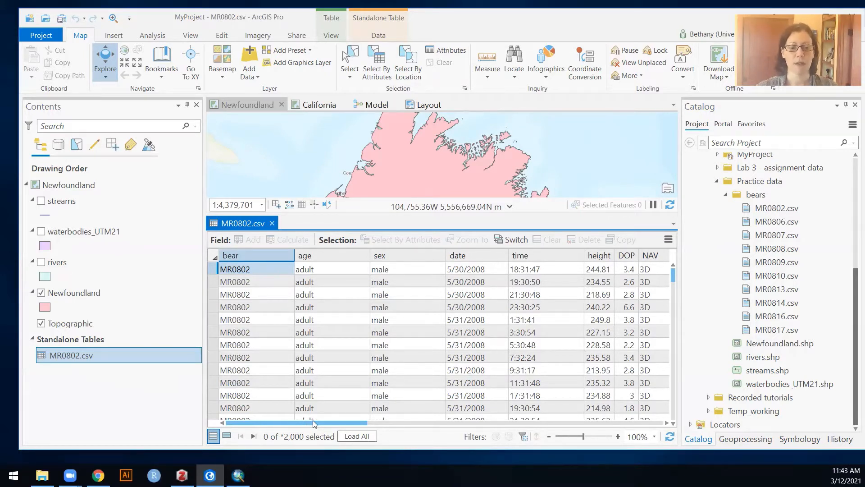
left_click_drag(339, 422, 595, 419)
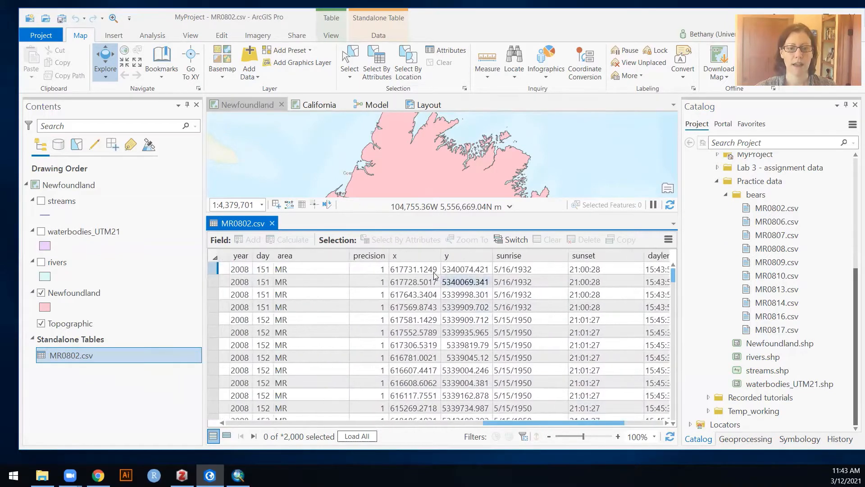
left_click(407, 271)
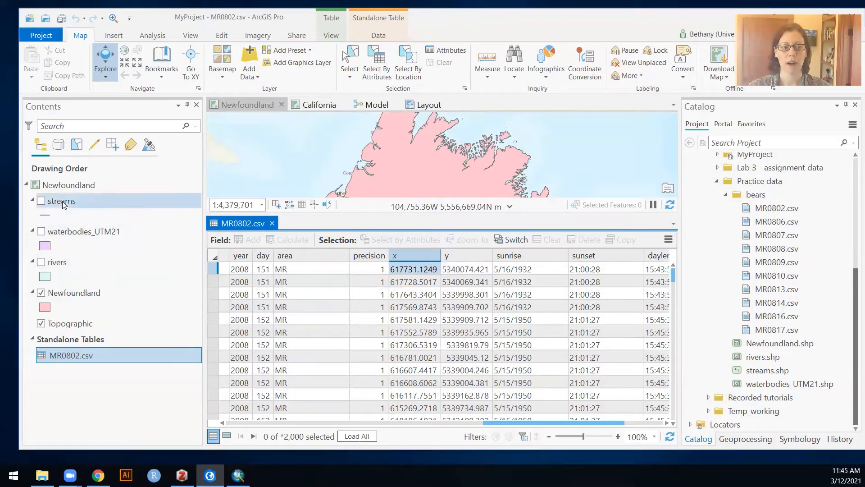
left_click(272, 223)
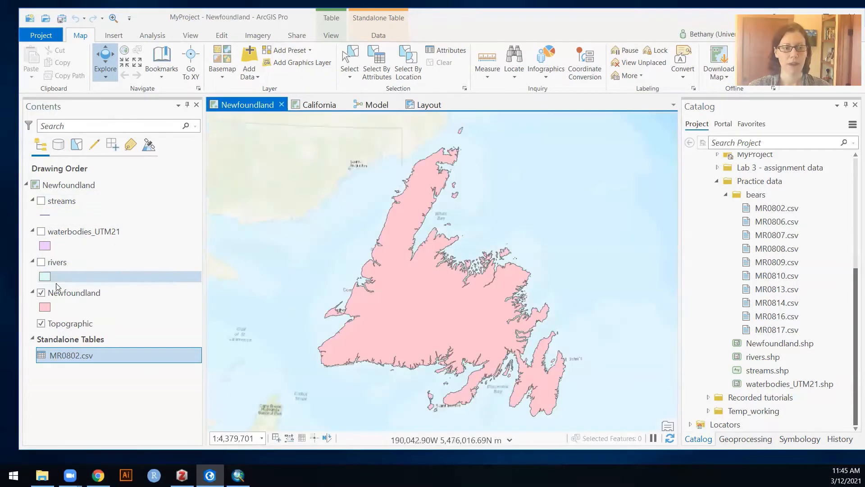
- Examine the spatial reference of the Newfoundland layer, including its projected coordinate system and parameters
left_click(69, 296)
right_click(69, 297)
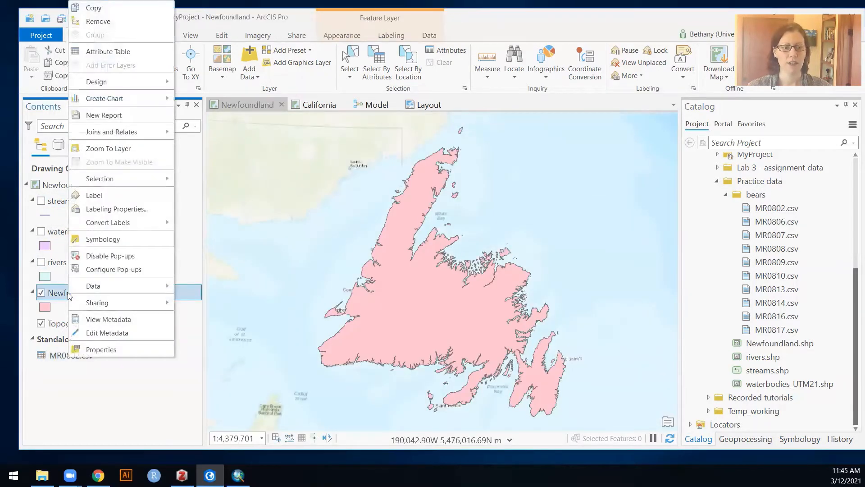
left_click(100, 351)
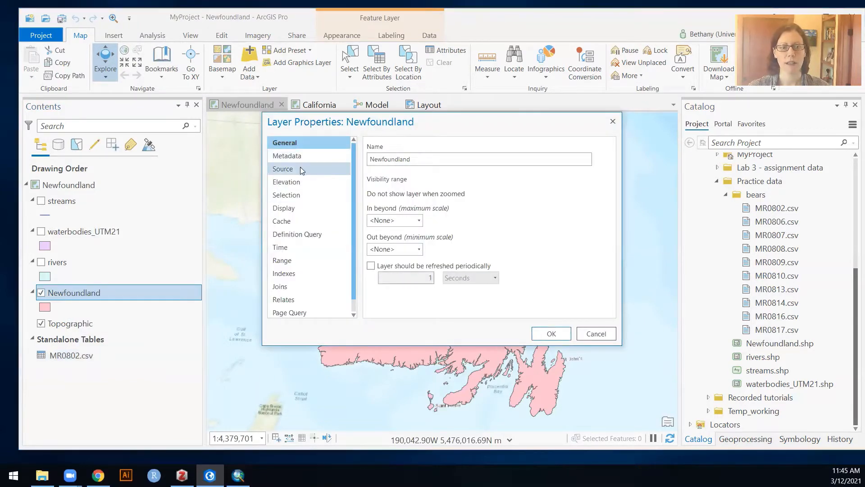
left_click(300, 168)
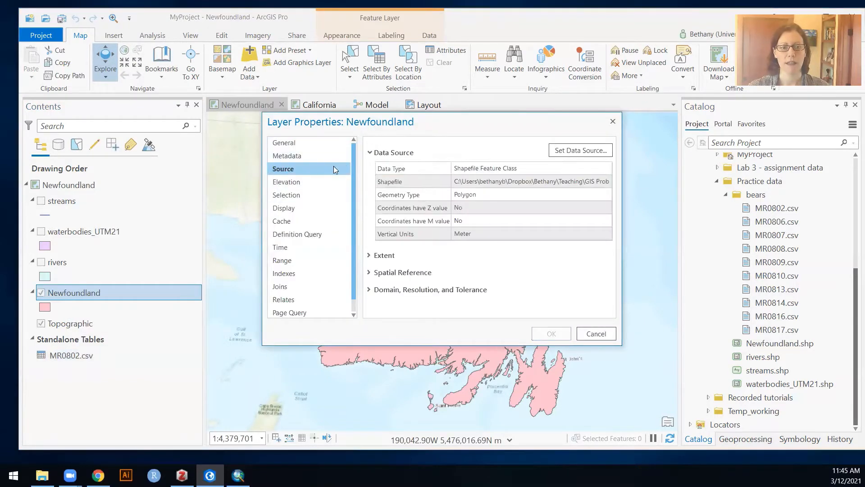
left_click(396, 272)
left_click(484, 286)
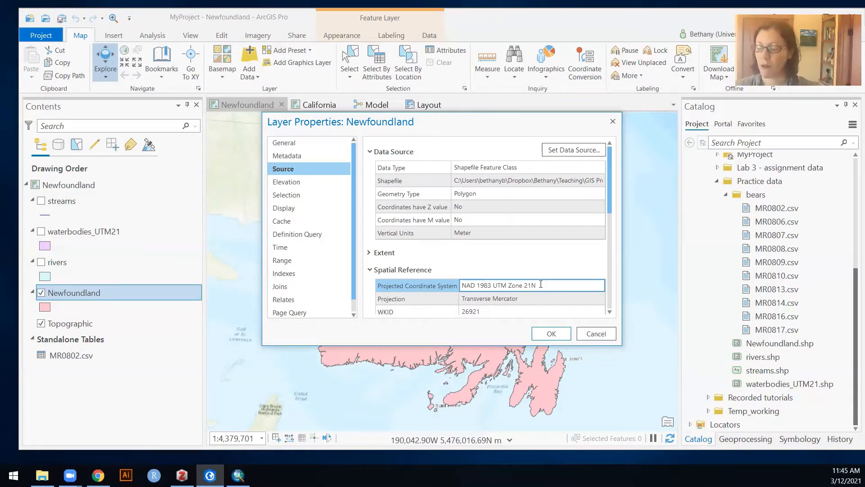
scroll(530, 280, "down", 5)
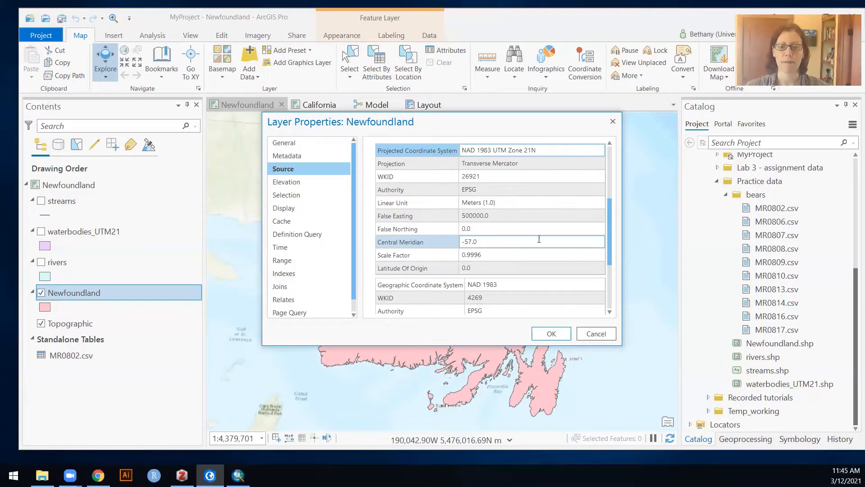
left_click(562, 335)
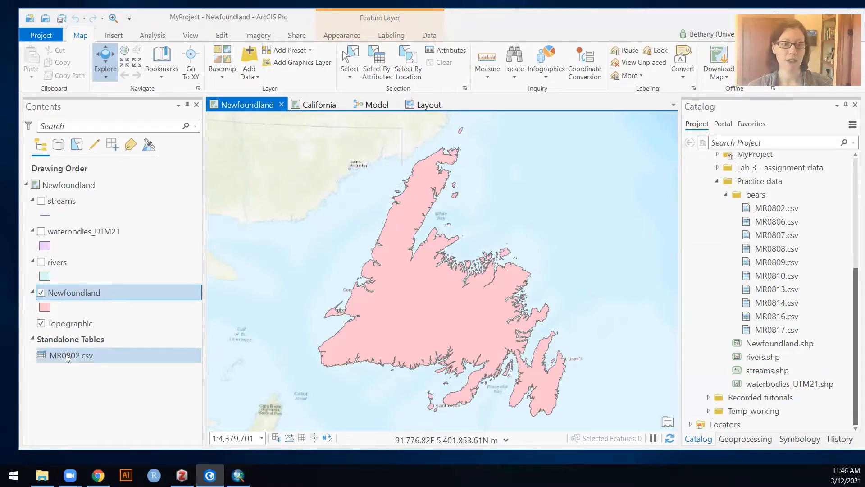
- Check the Newfoundland map's current coordinate system and which layers share it in the map properties
right_click(82, 185)
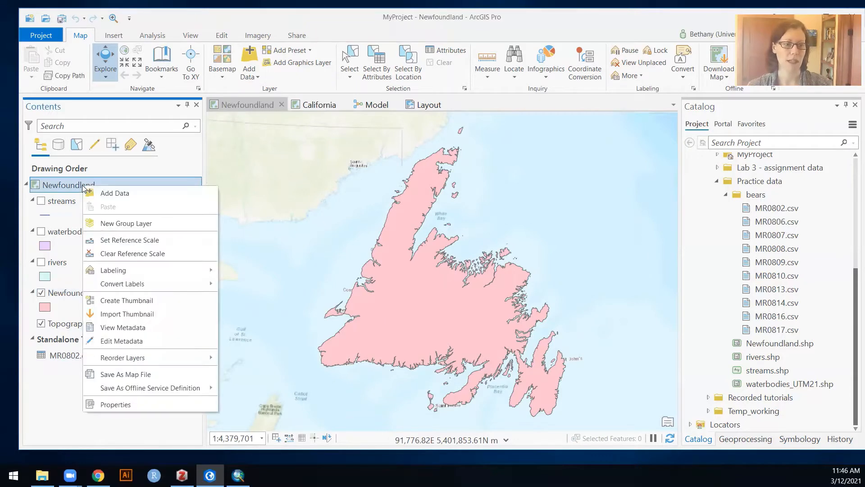
left_click(119, 405)
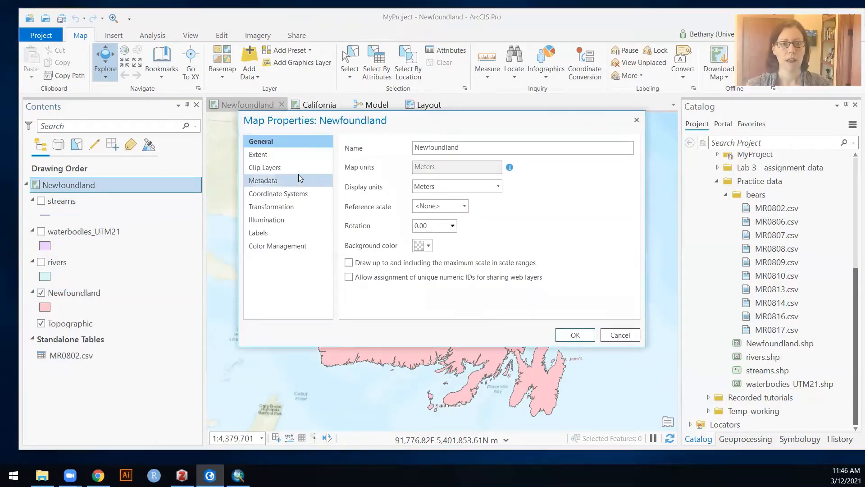
left_click(293, 193)
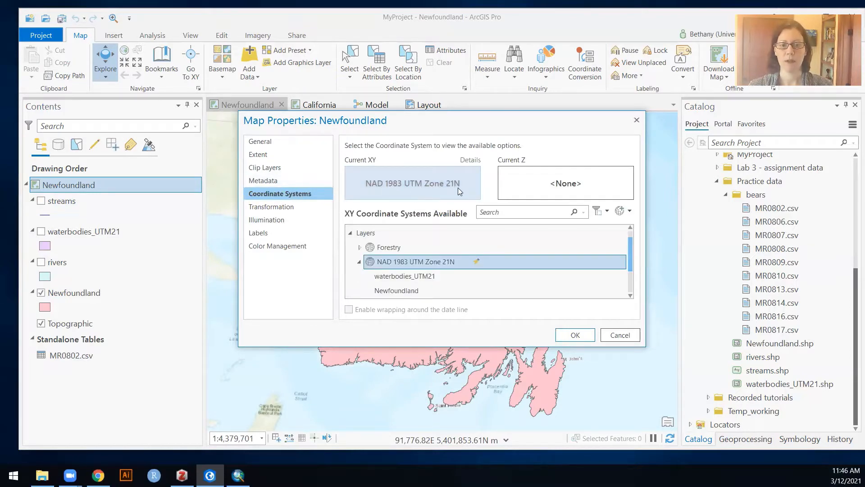
scroll(419, 282, "down", 1)
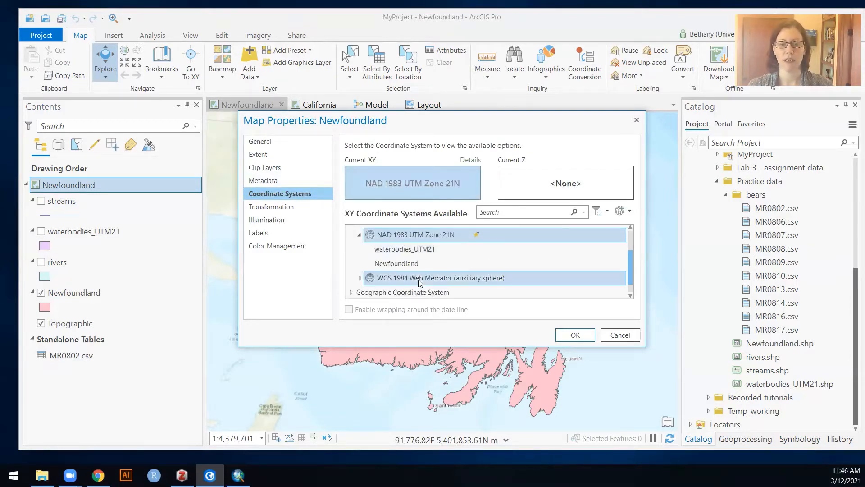
scroll(446, 266, "up", 1)
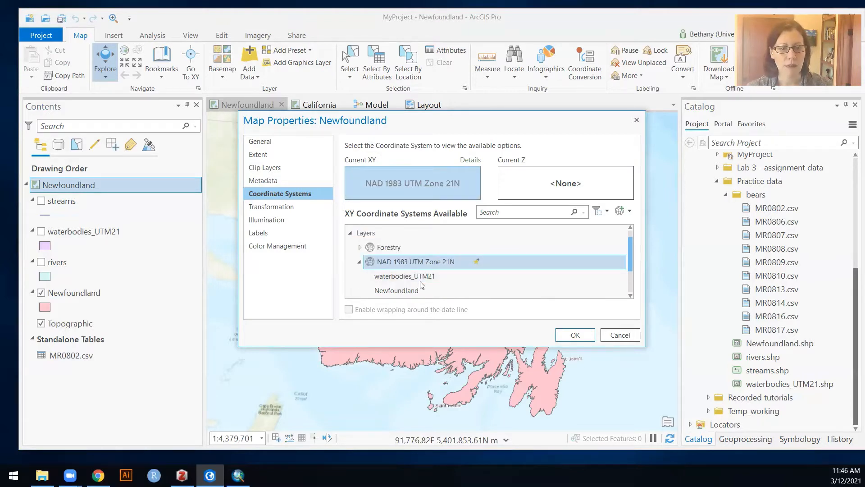
scroll(420, 285, "down", 1)
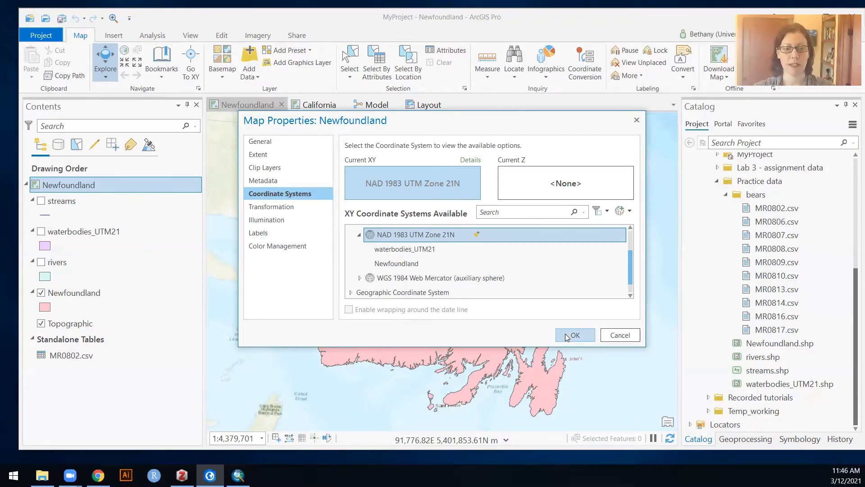
- Check which layers use WGS 1984 Web Mercator and Forestry, keeping NAD 1983 UTM Zone 21N as the map's coordinate system
left_click(361, 278)
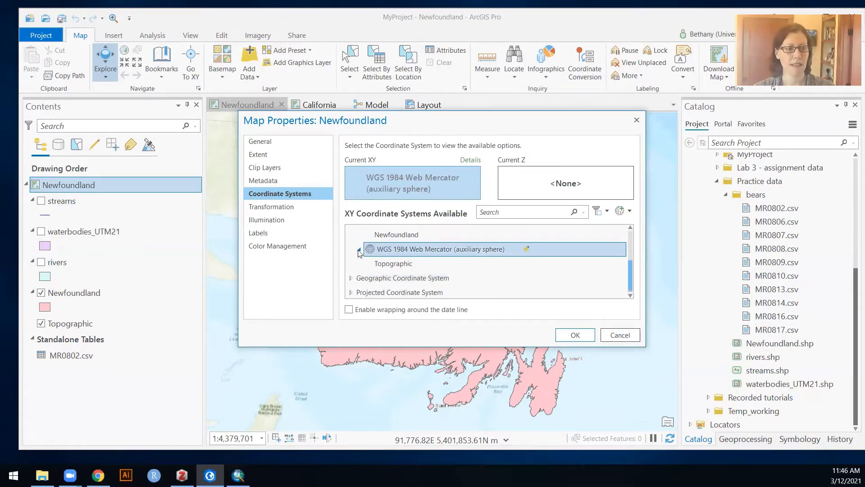
scroll(360, 254, "up", 3)
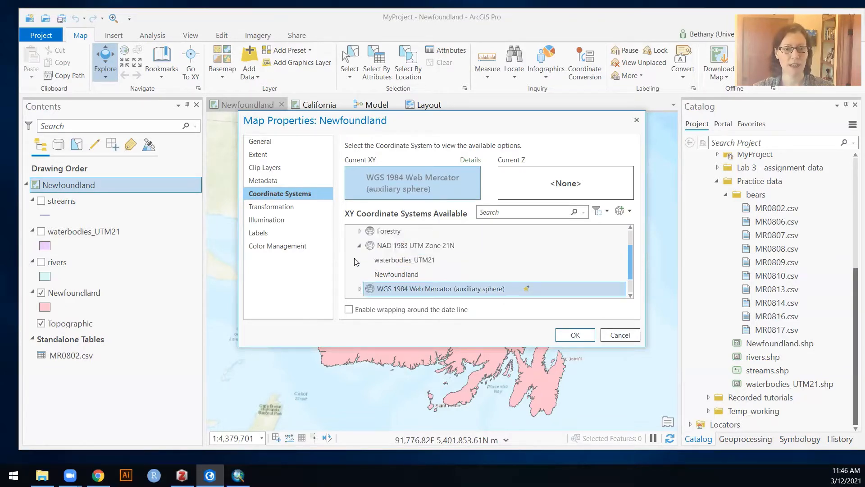
left_click(359, 260)
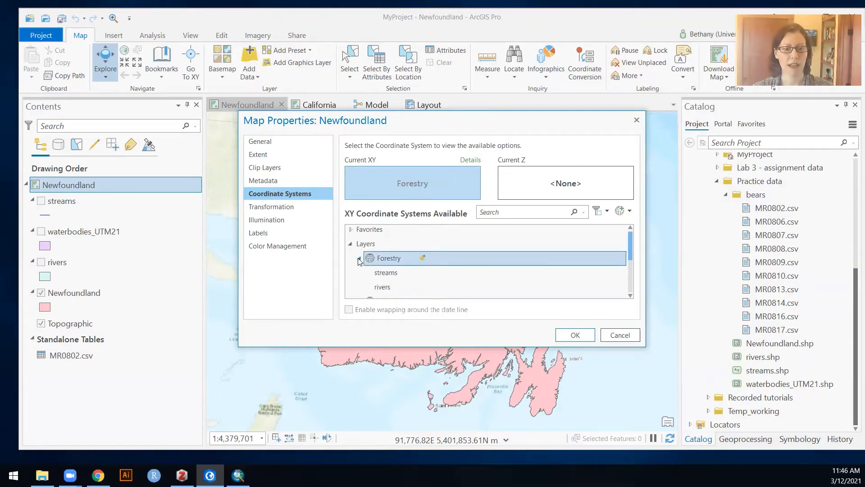
scroll(394, 263, "down", 1)
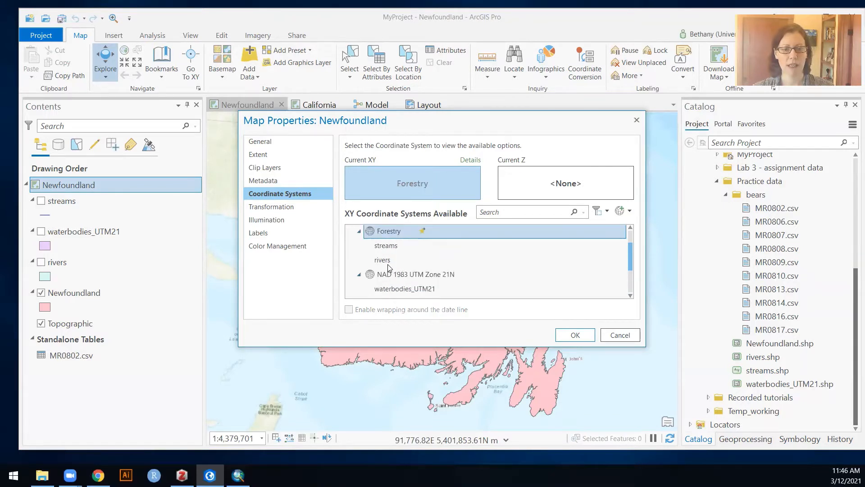
left_click(416, 275)
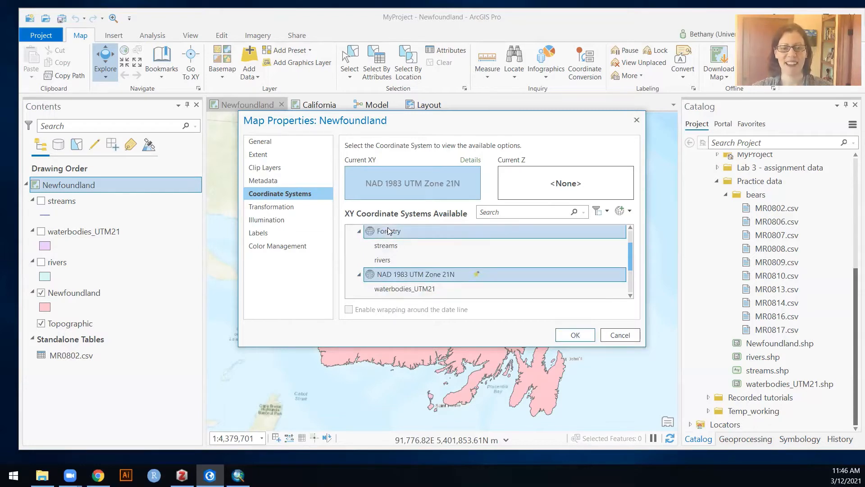
left_click(575, 334)
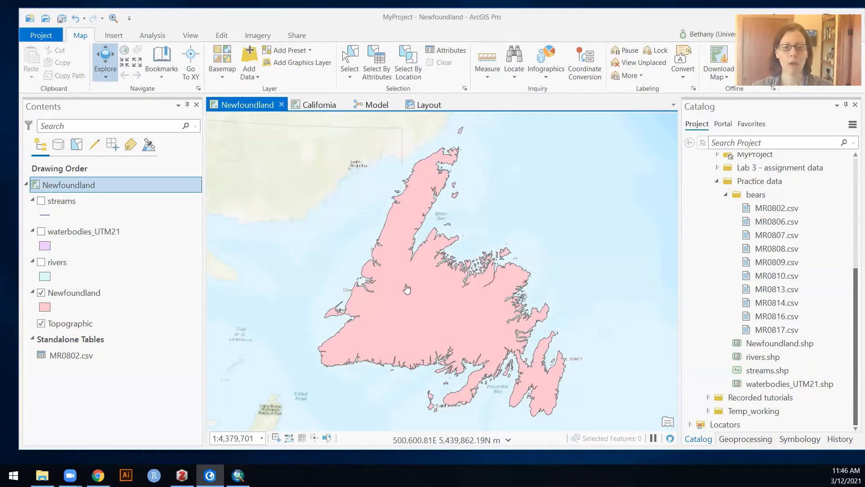
- Display the MR0802.csv table as points from its x and y fields, using the Newfoundland layer's NAD_1983_UTM_Zone_21N coordinate system
right_click(70, 356)
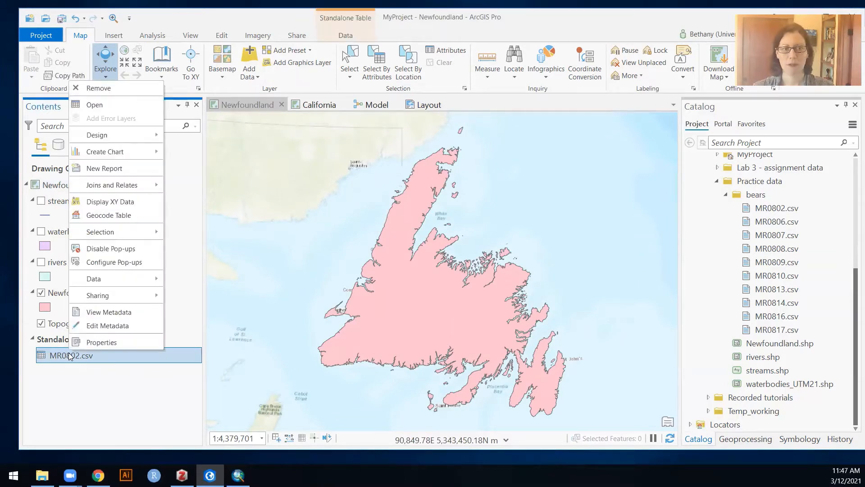
left_click(107, 203)
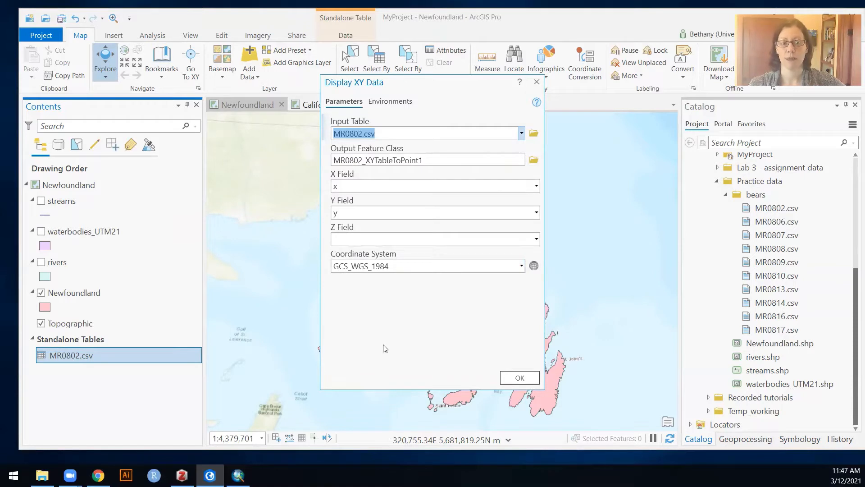
left_click(521, 266)
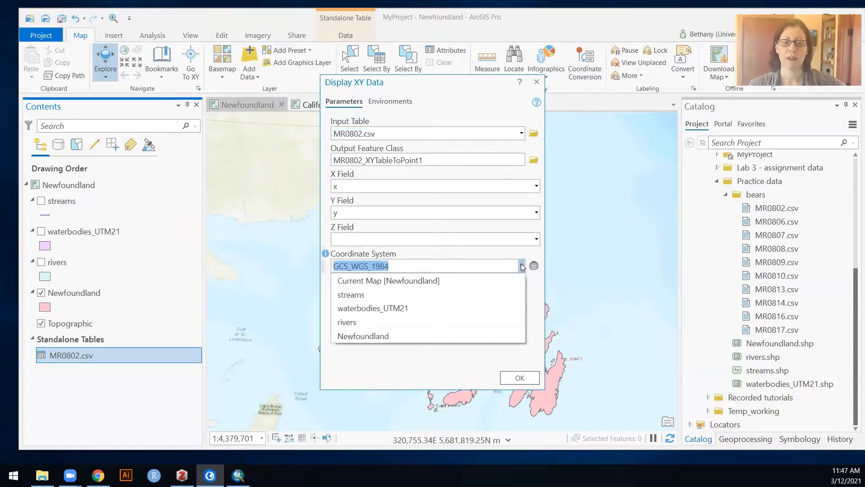
left_click(393, 283)
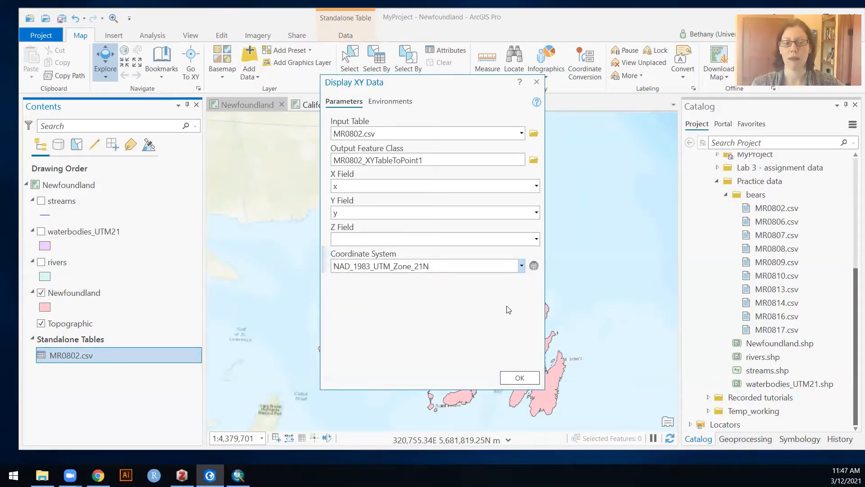
left_click(521, 266)
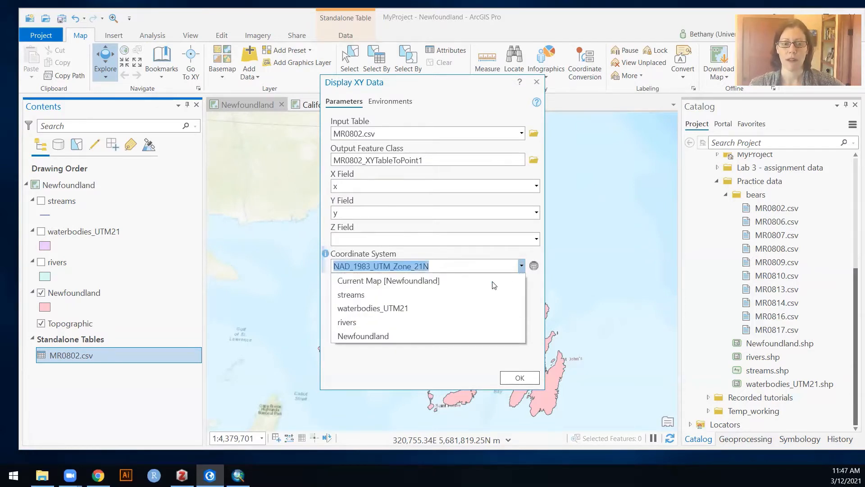
left_click(382, 336)
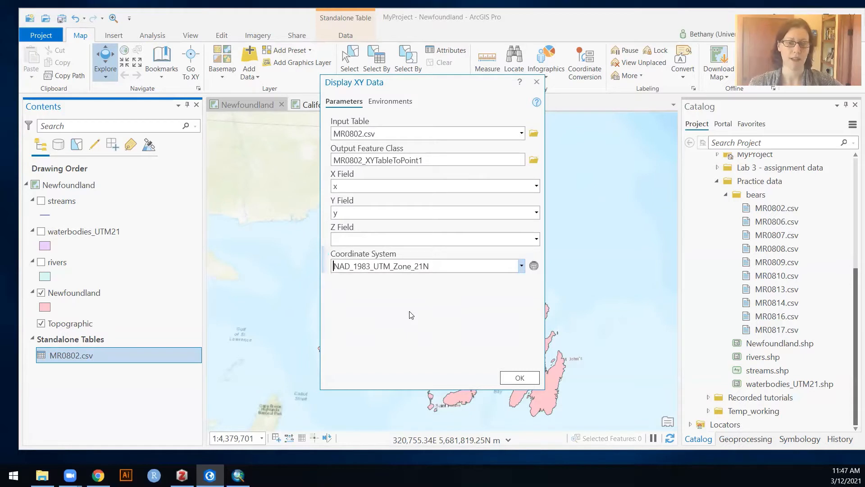
left_click(516, 377)
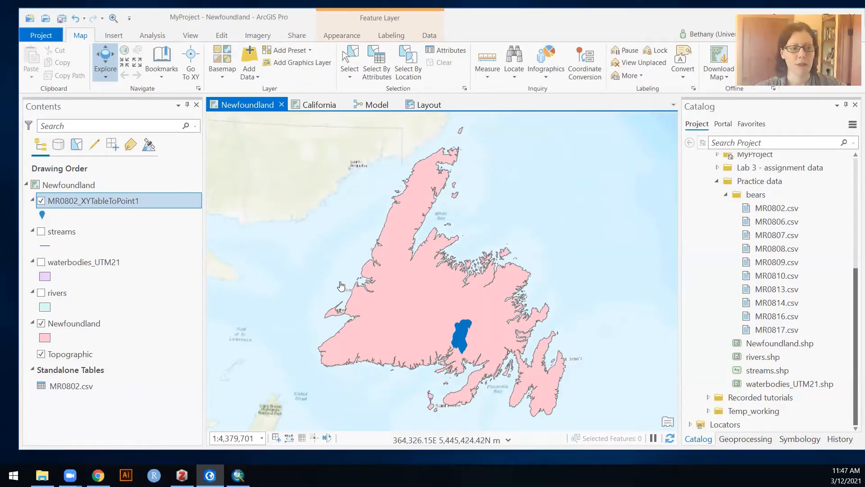
- Remove the MR0802 point layer from the Newfoundland map
right_click(70, 203)
left_click(105, 126)
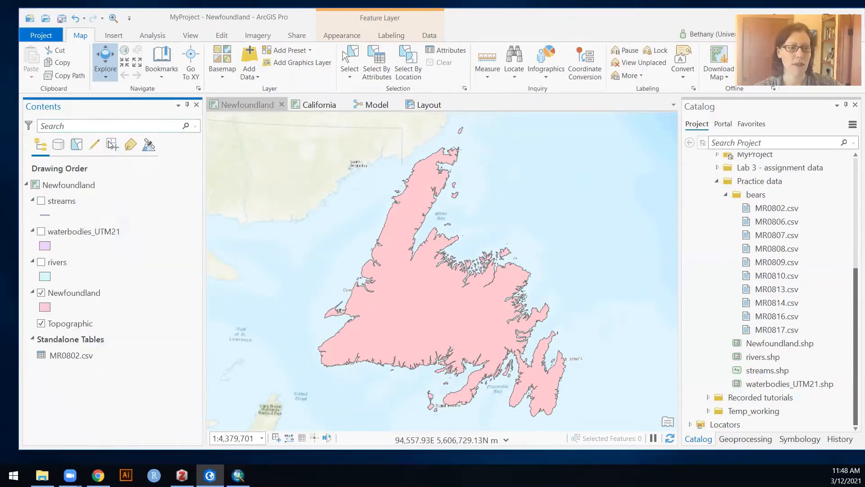
right_click(74, 359)
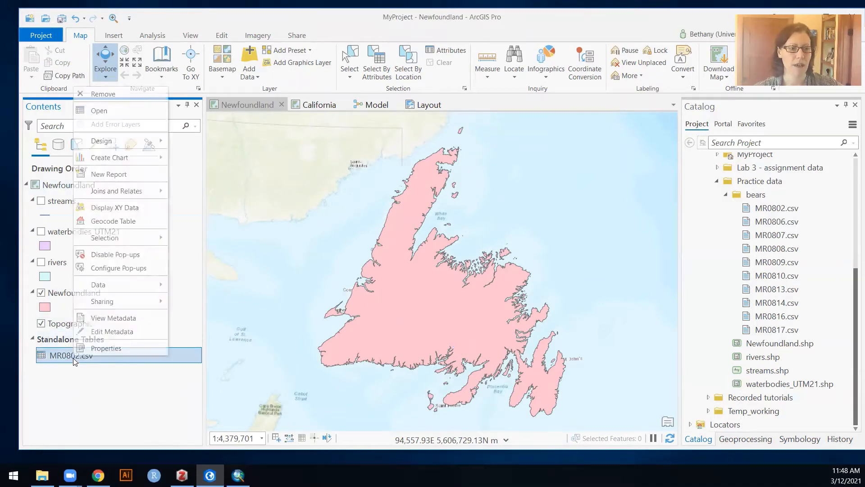
left_click(80, 388)
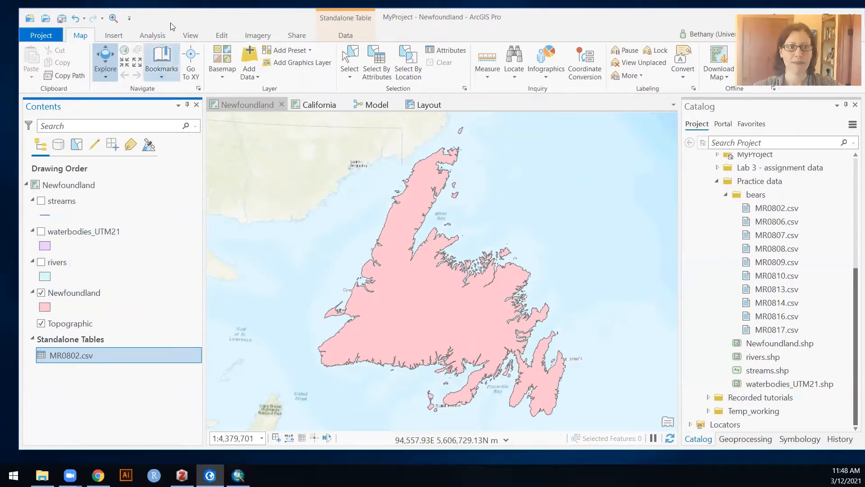
- Create a new empty geoprocessing model in ModelBuilder
left_click(162, 37)
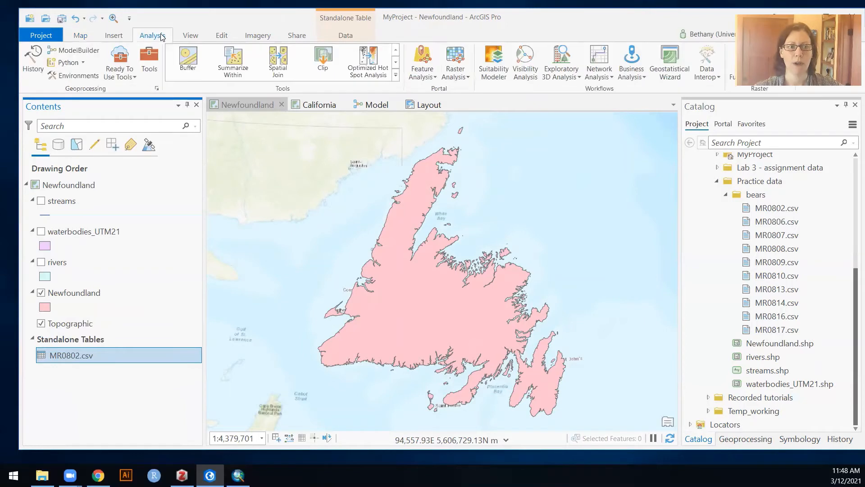
left_click(68, 52)
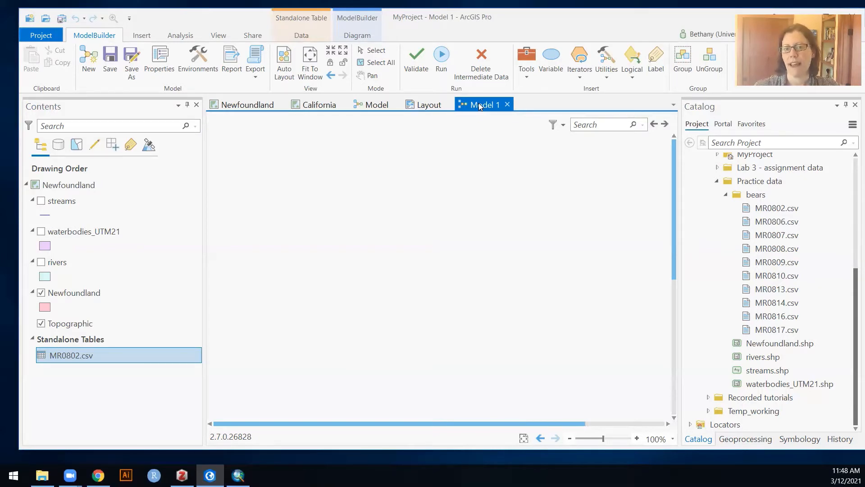
- Add an Iterate Files iterator to the empty model and move its elements toward the canvas's upper-left area
left_click(584, 72)
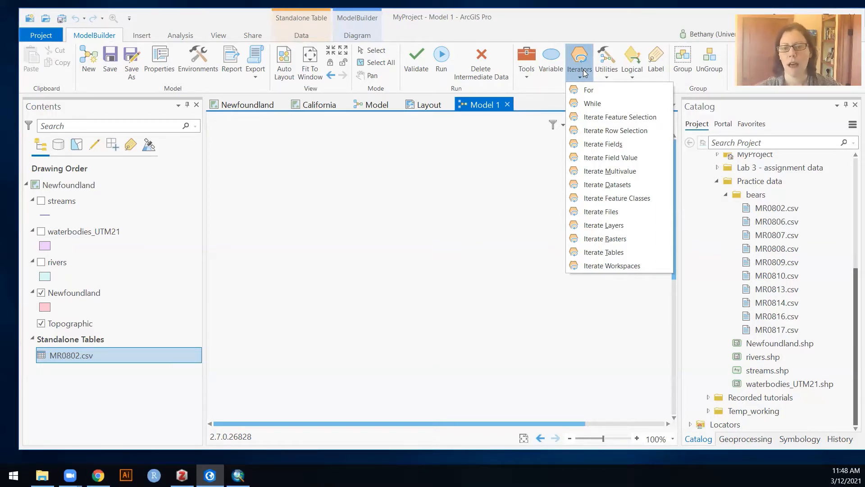
left_click(610, 212)
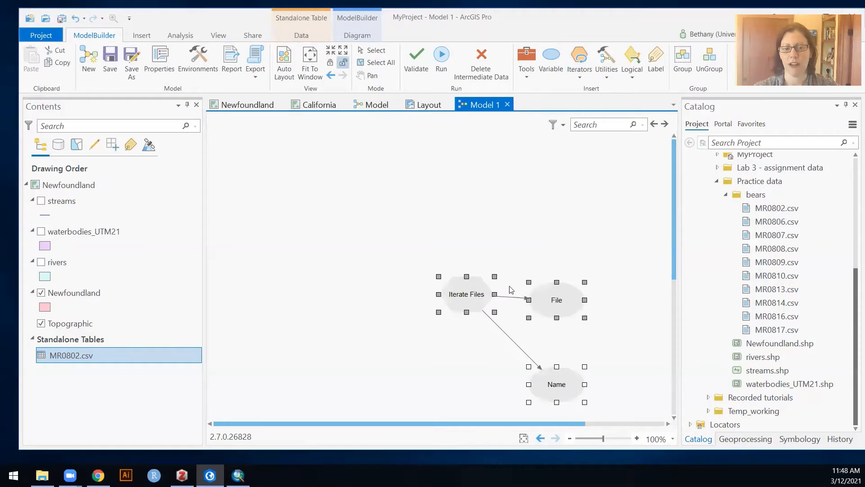
mouse_move(463, 293)
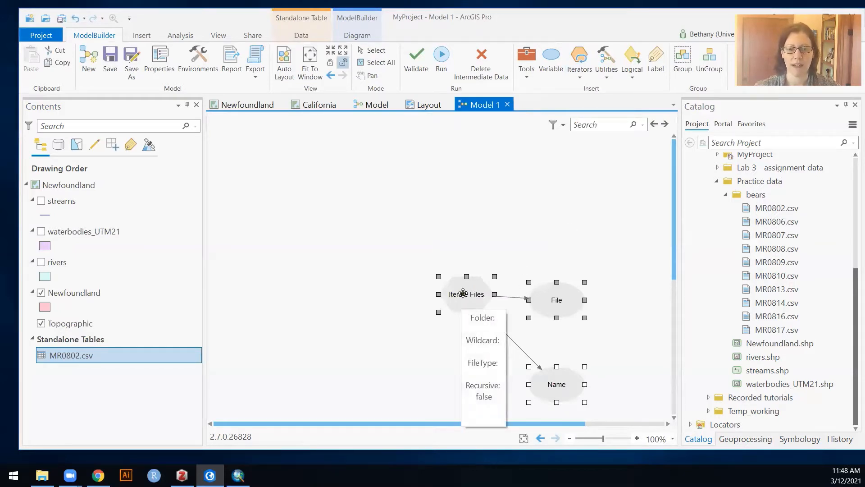
left_click_drag(463, 293, 351, 218)
left_click(332, 336)
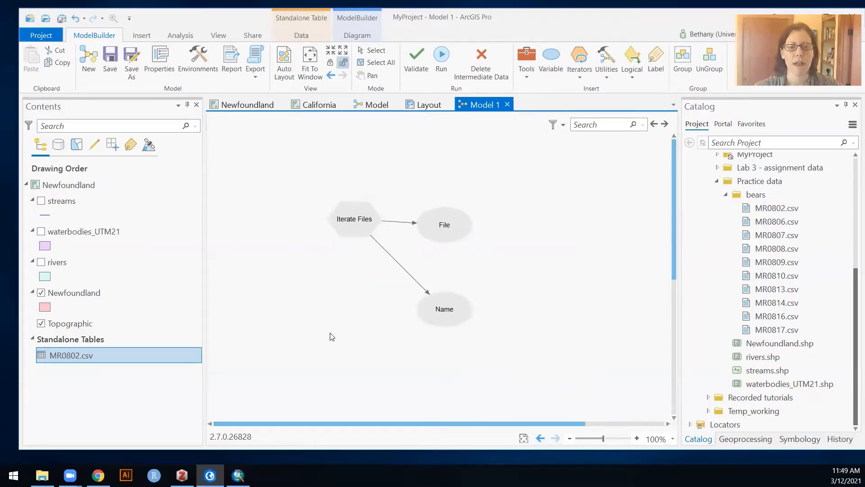
- Open the Iterate Files parameters and browse for its input folder as far as GIS Problem Solving\Lab 3 - lines
double_click(360, 220)
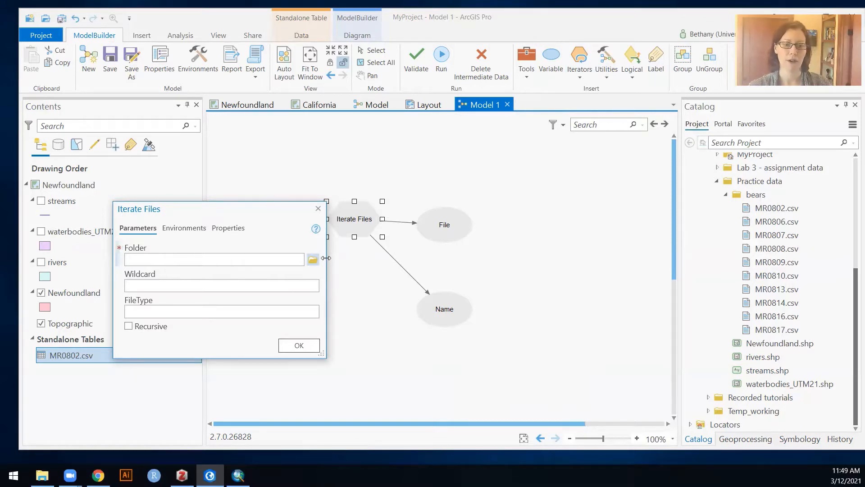
left_click(313, 260)
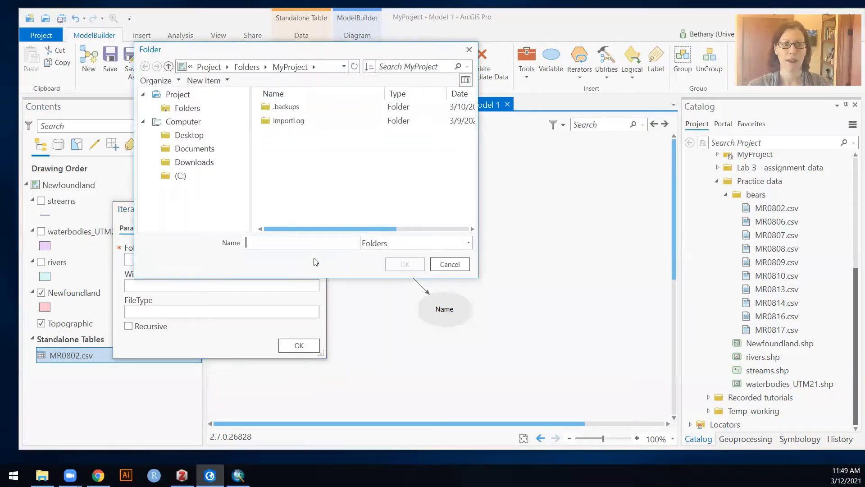
left_click(178, 180)
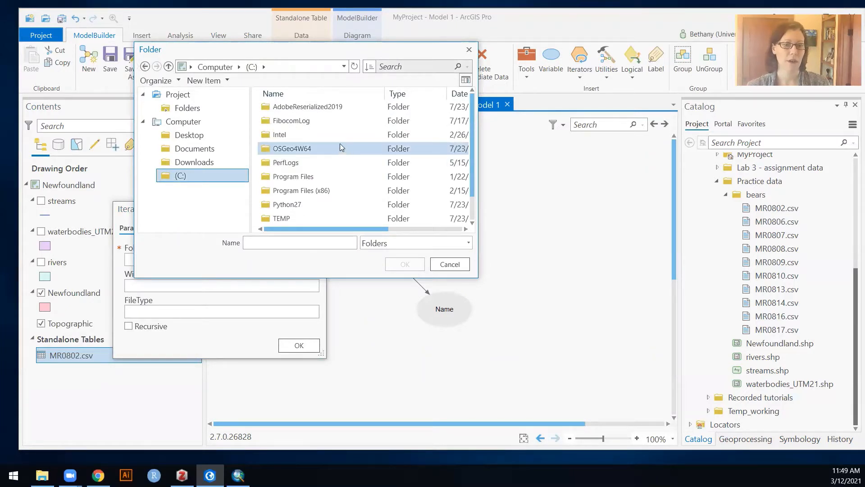
scroll(340, 147, "down", 1)
double_click(282, 204)
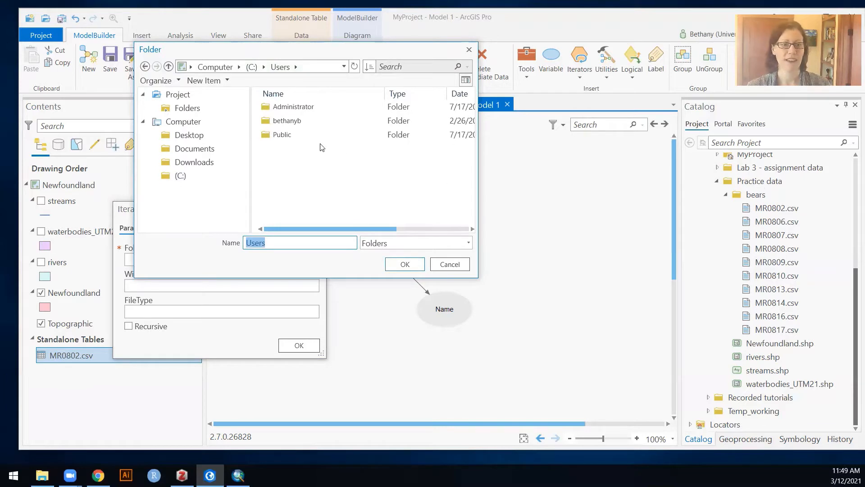
double_click(284, 120)
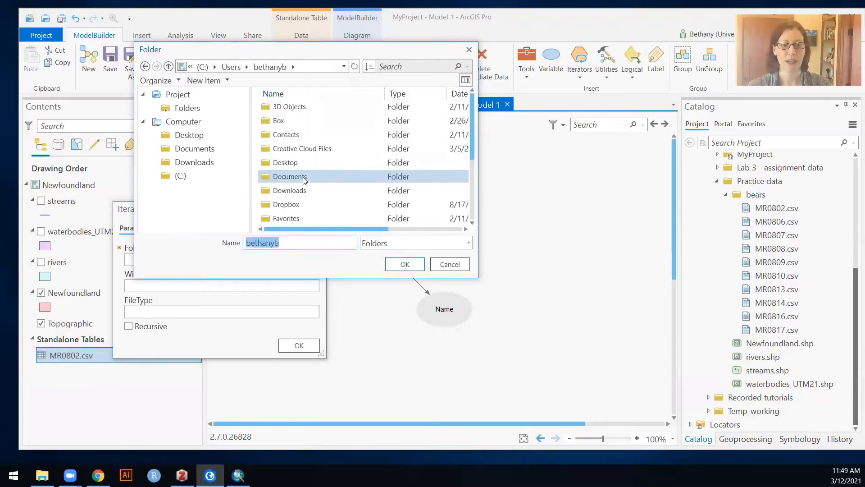
double_click(287, 204)
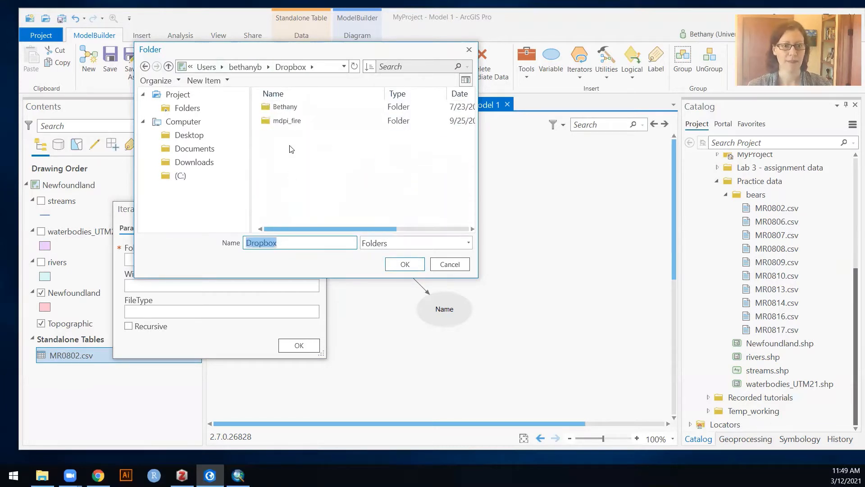
double_click(288, 107)
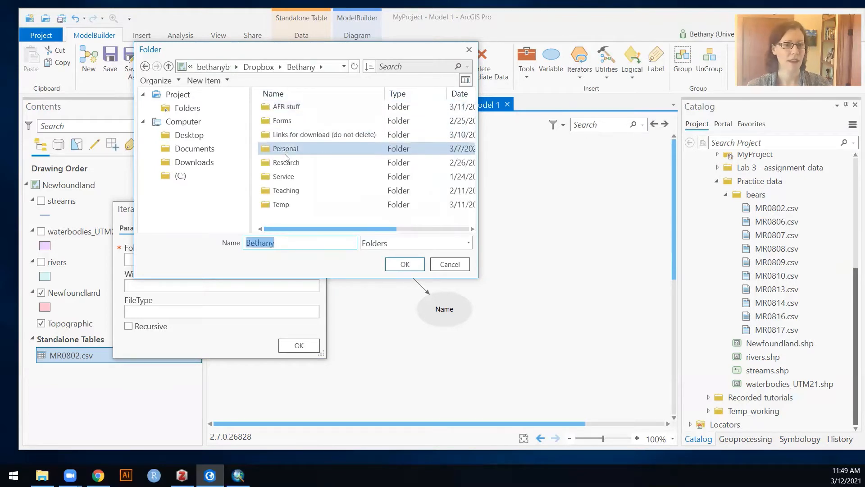
double_click(283, 191)
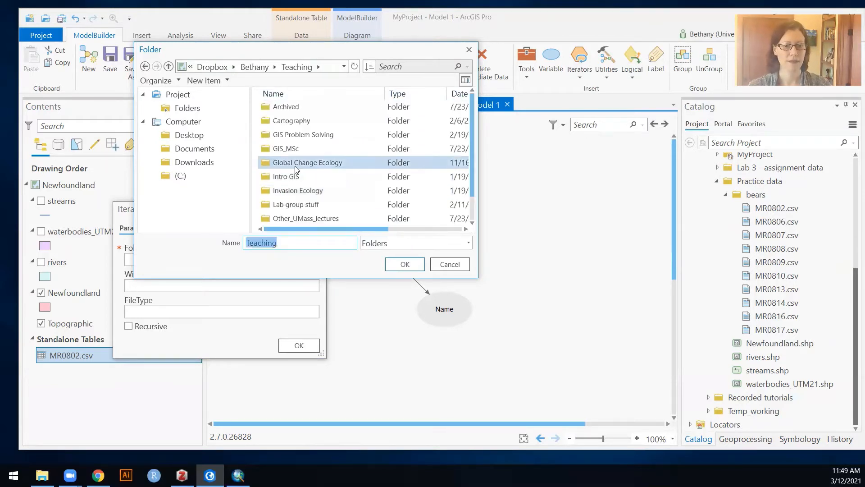
double_click(303, 134)
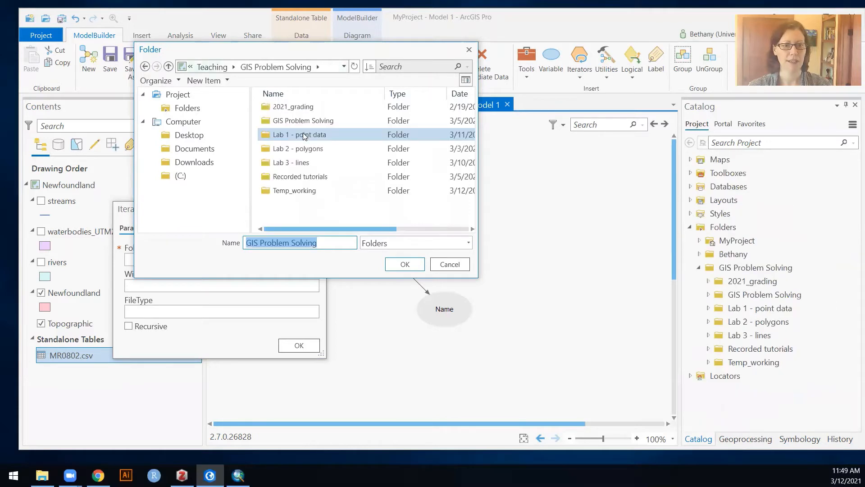
double_click(305, 164)
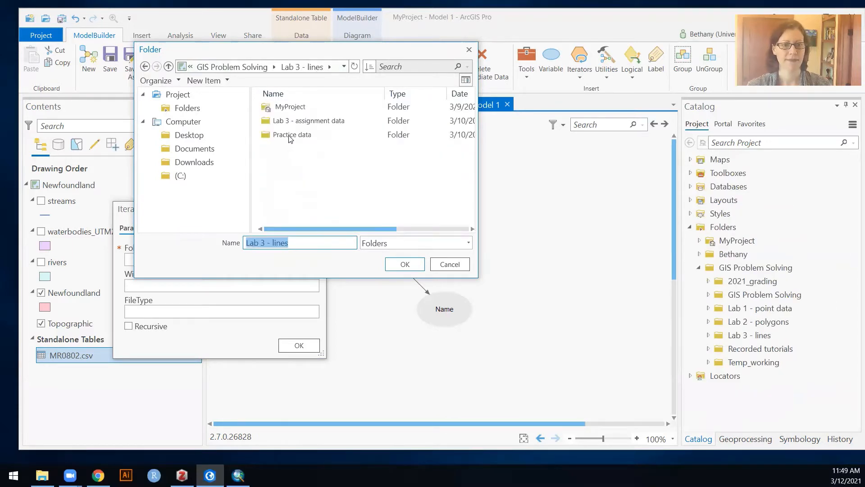
left_click(293, 122)
double_click(293, 121)
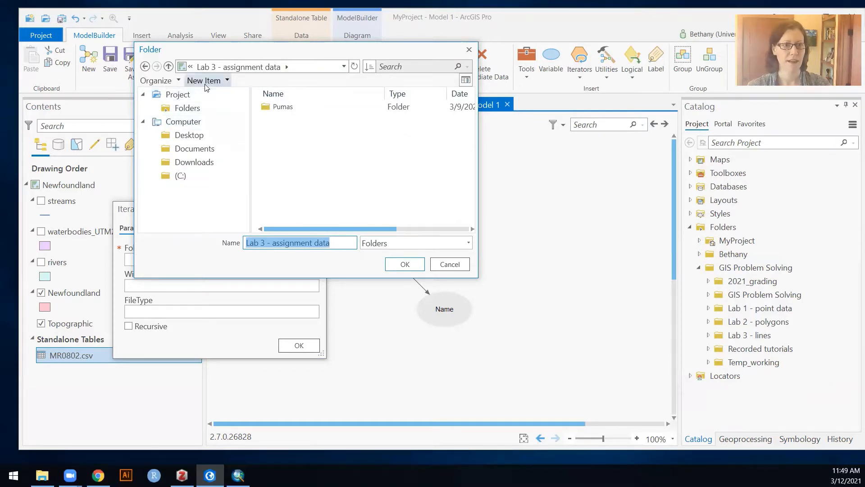
left_click(168, 66)
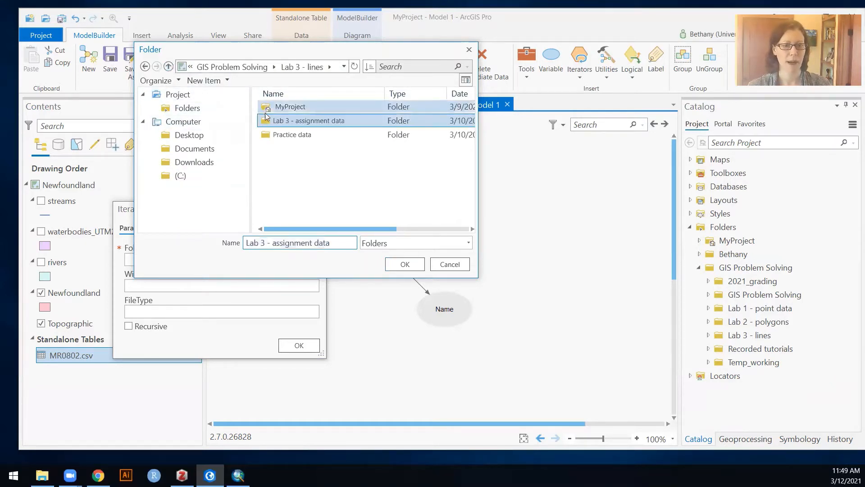
- Set the iterator's input folder to the bears folder inside Practice data
double_click(288, 134)
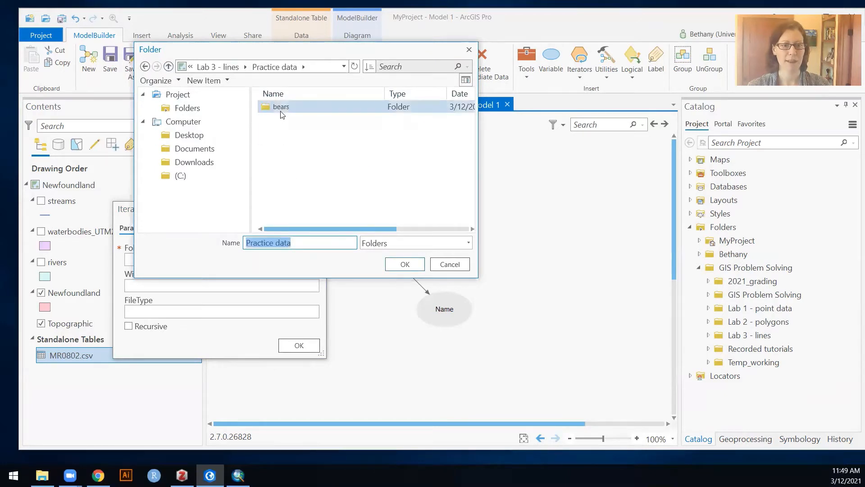
left_click(284, 110)
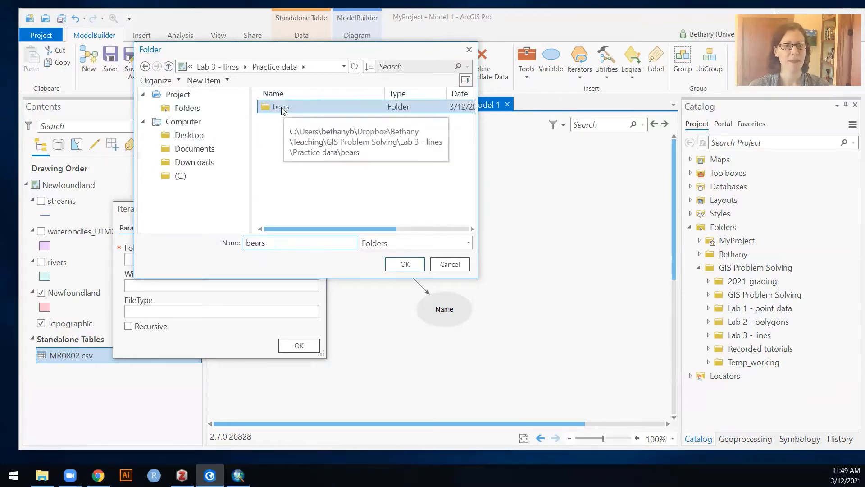
left_click(405, 270)
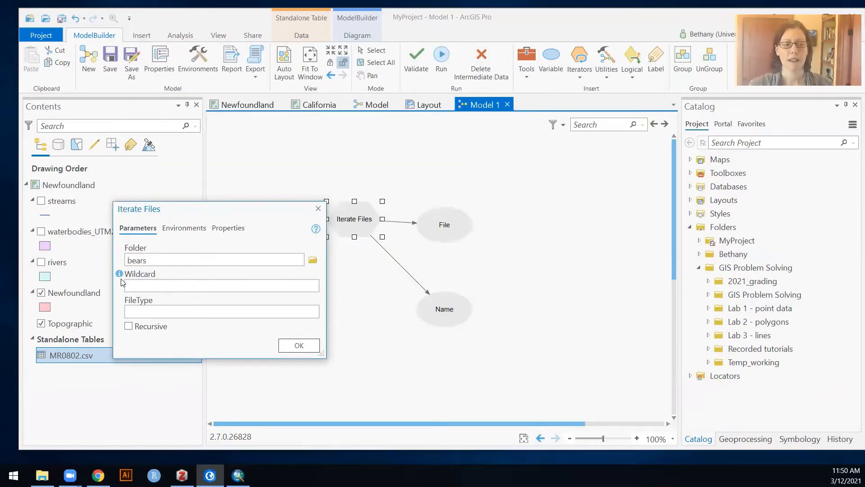
- Try limiting the iterated files with the wildcard MR*
mouse_move(120, 275)
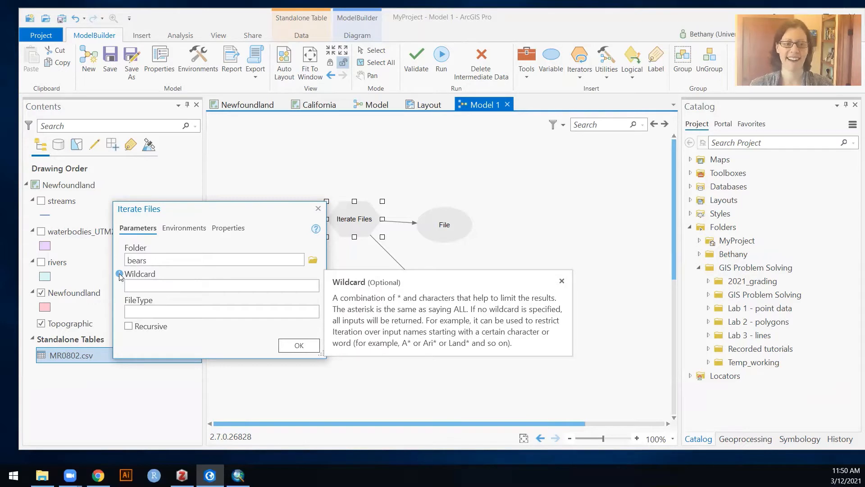
left_click(135, 285)
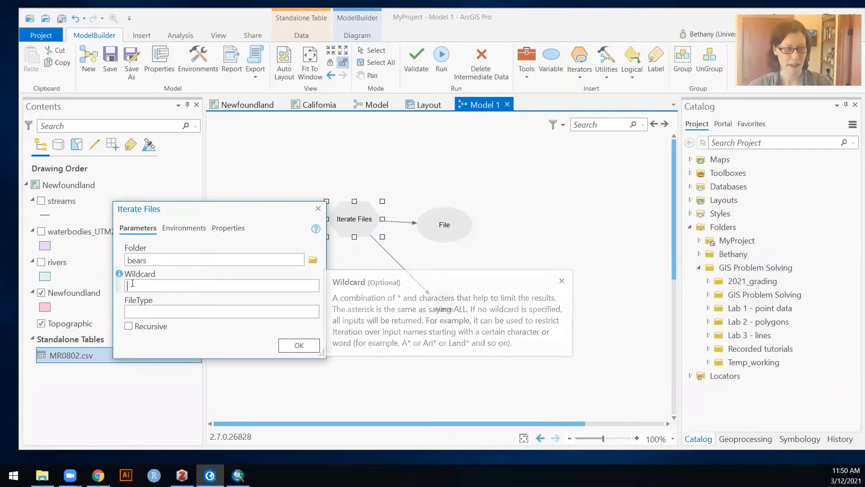
type("MR*")
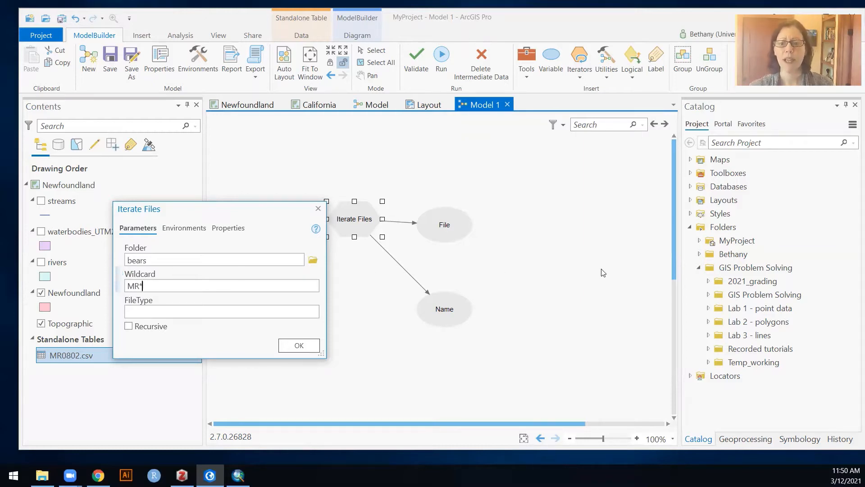
- Expand Lab 3 - lines, Practice data and bears in the project folders to check the CSV file names
left_click(709, 336)
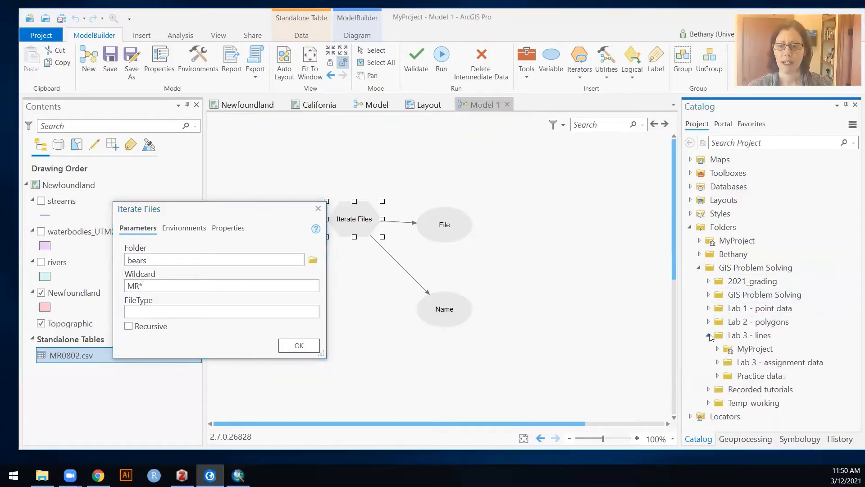
left_click(718, 376)
left_click(726, 389)
scroll(727, 392, "down", 5)
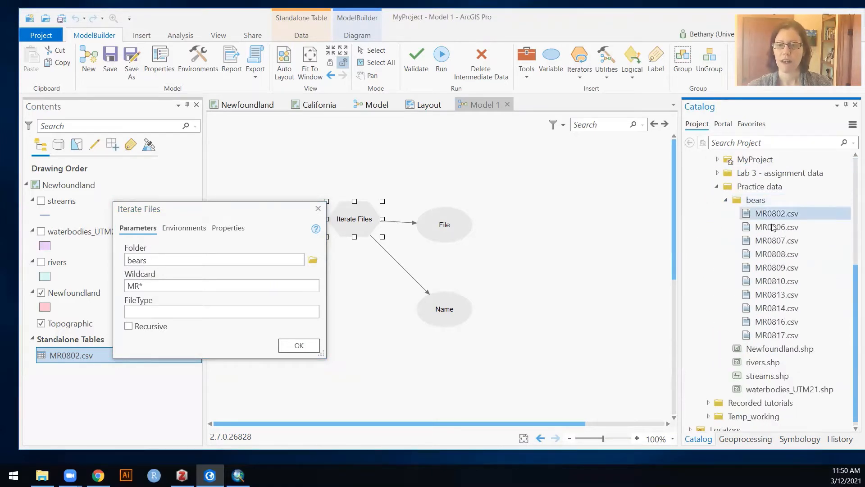
- Clear the MR* wildcard from the Iterate Files parameters
left_click(148, 286)
double_click(149, 286)
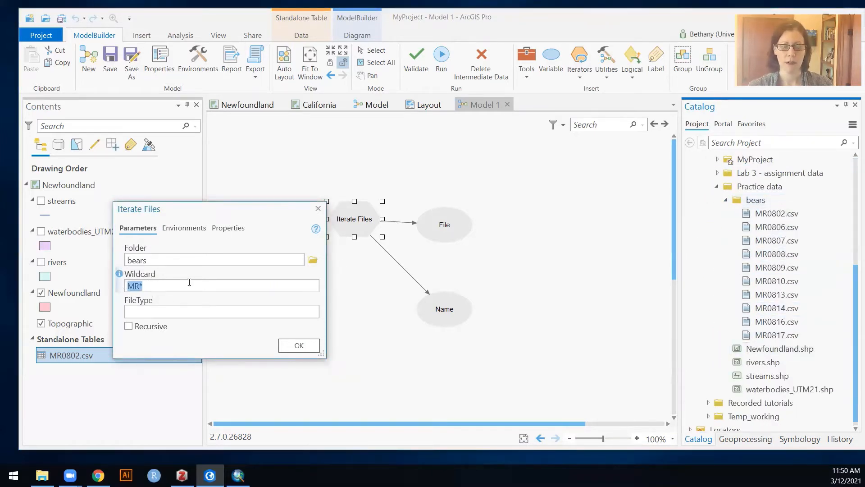
key("BackSpace")
- Try restricting the iterator to the csv file type
left_click(185, 308)
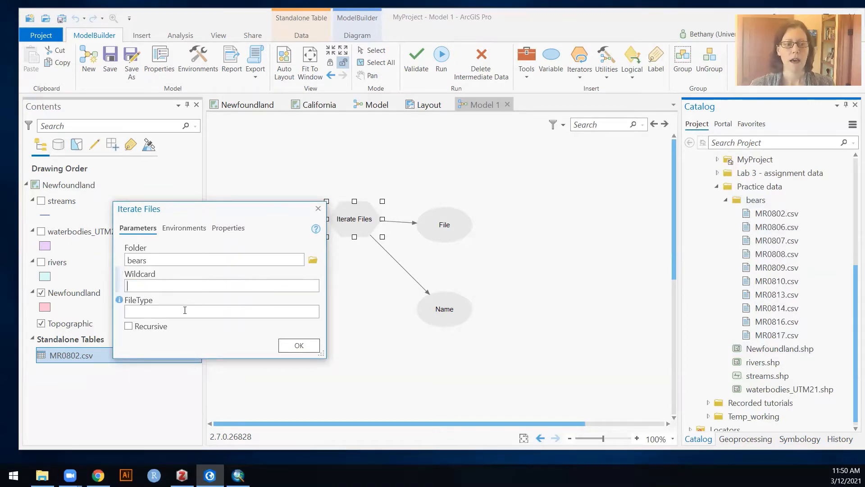
left_click(185, 310)
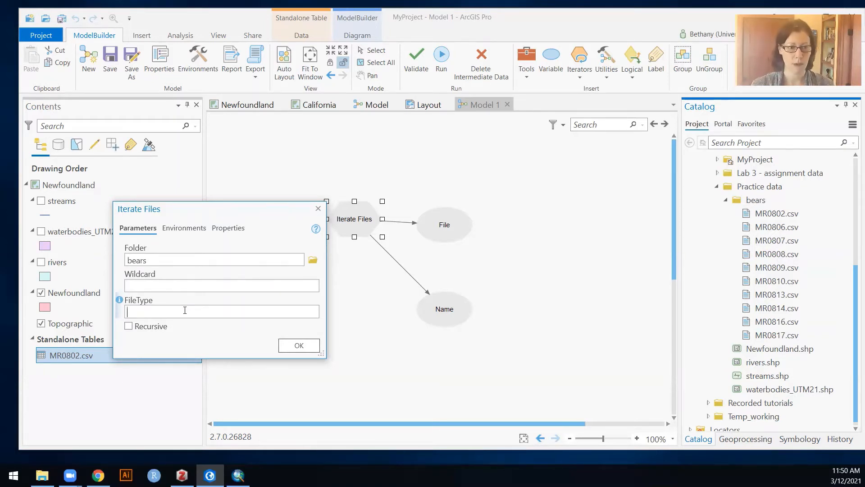
type("csv")
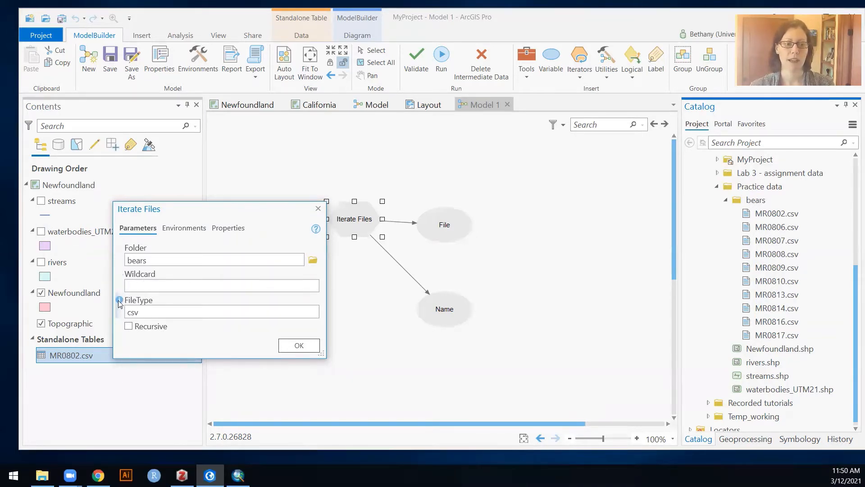
mouse_move(117, 300)
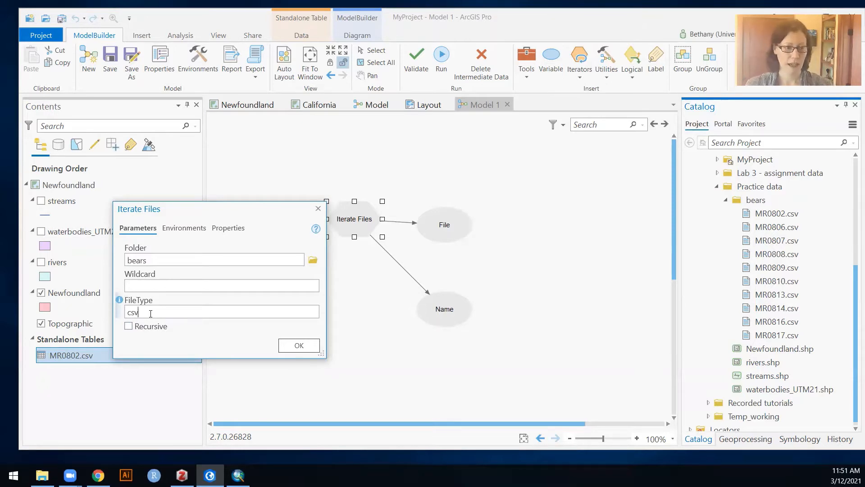
- Clear the iterator's file type filter and apply the Iterate Files parameters with only the bears folder set
key("BackSpace")
key("BackSpace")
key("BackSpace")
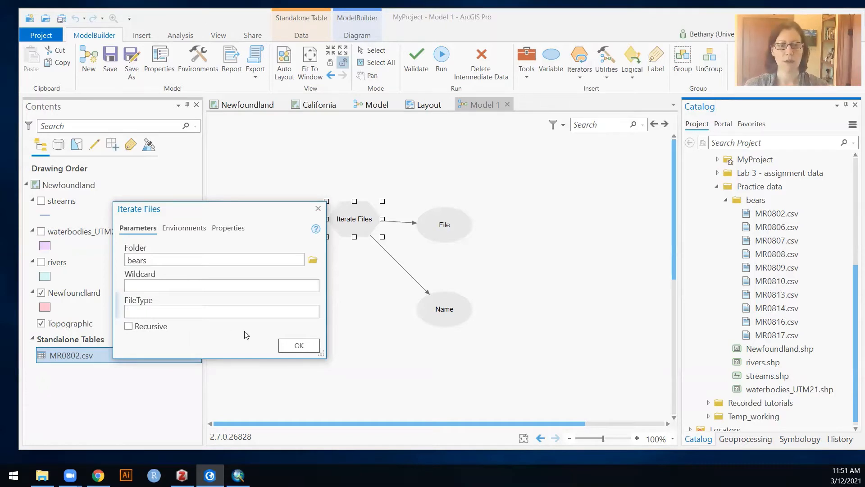
left_click(298, 345)
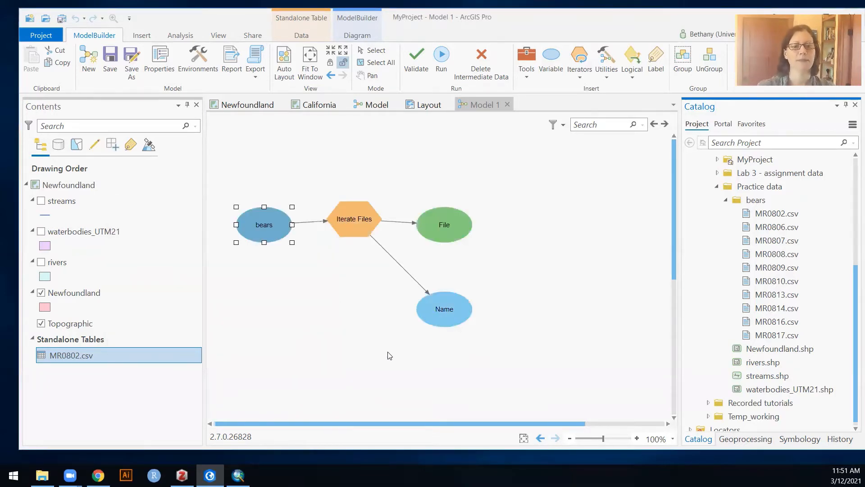
left_click(358, 316)
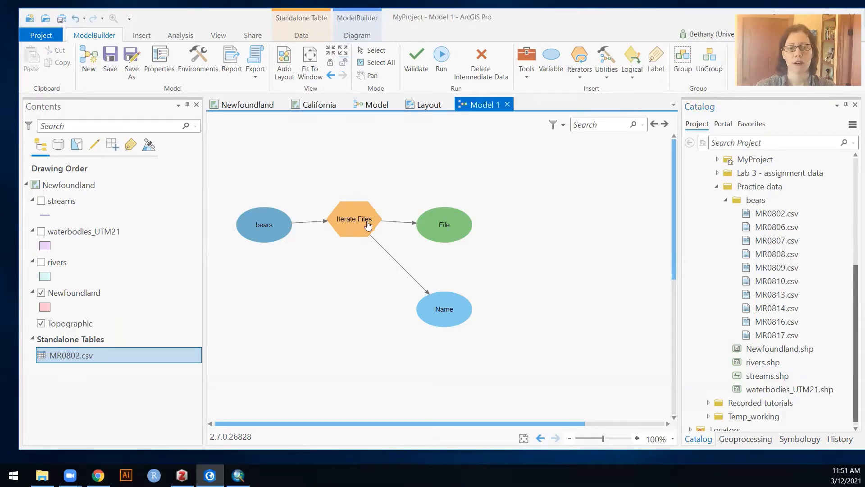
- Run the model with the Iterate Files iterator and close its run report
mouse_move(367, 224)
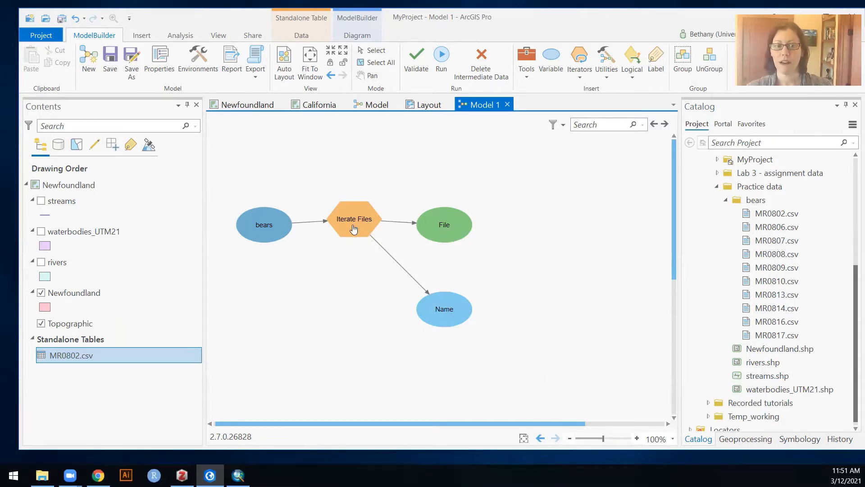
left_click(436, 56)
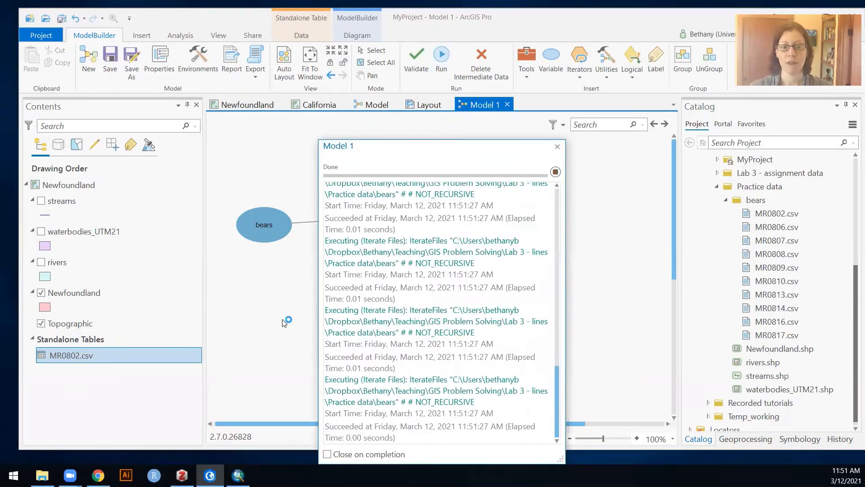
left_click(557, 147)
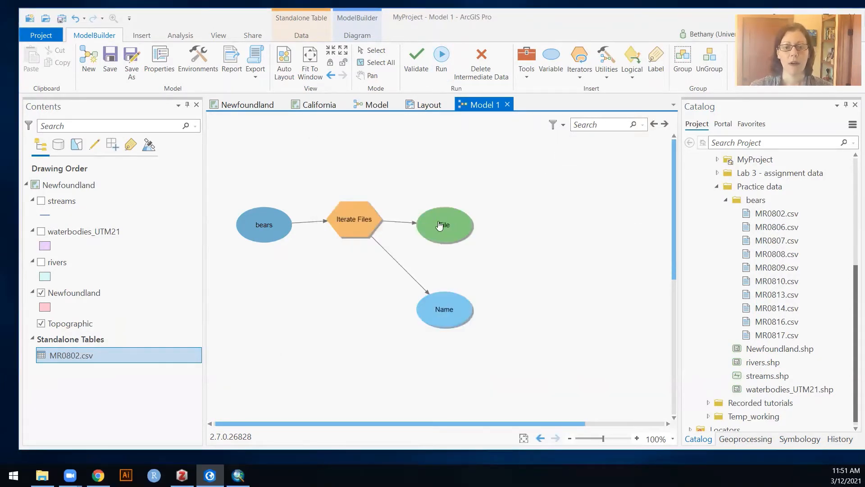
- Examine the File and Name outputs of Iterate Files, along with the iterator's settings and its bears folder input
mouse_move(442, 225)
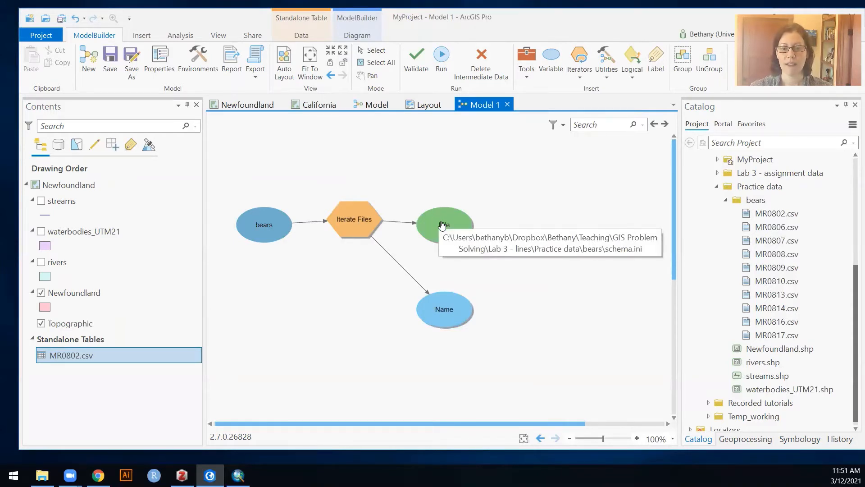
mouse_move(444, 312)
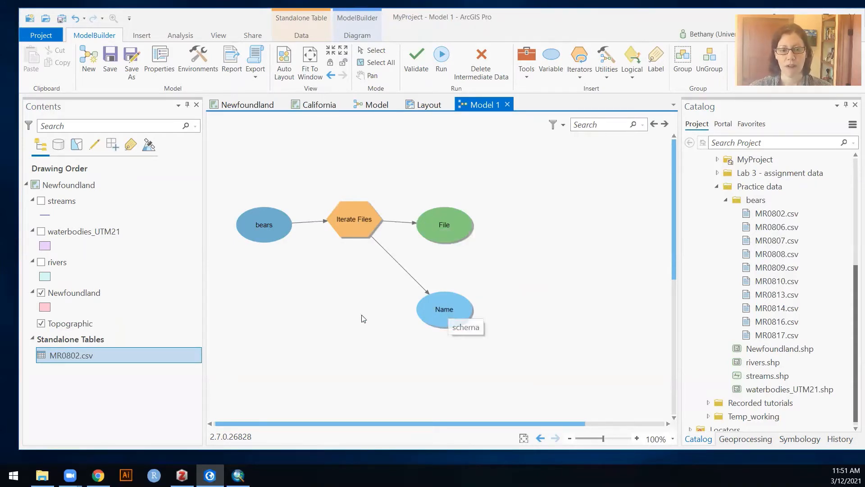
left_click(454, 313)
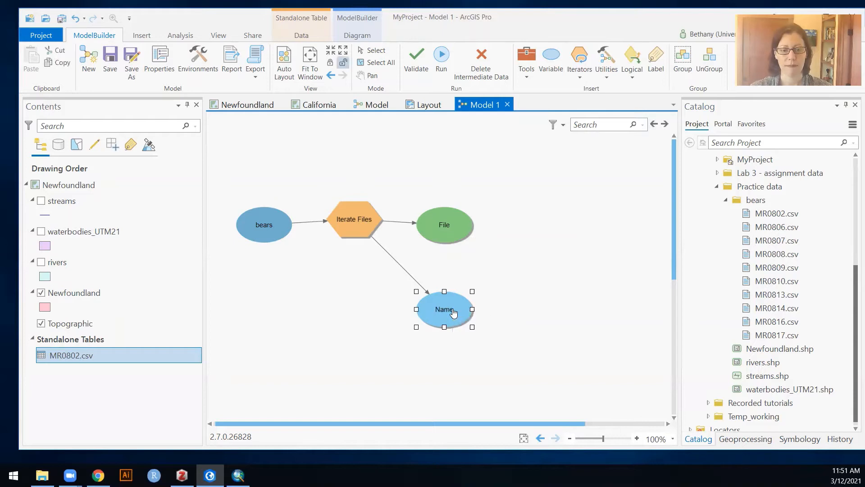
left_click(348, 315)
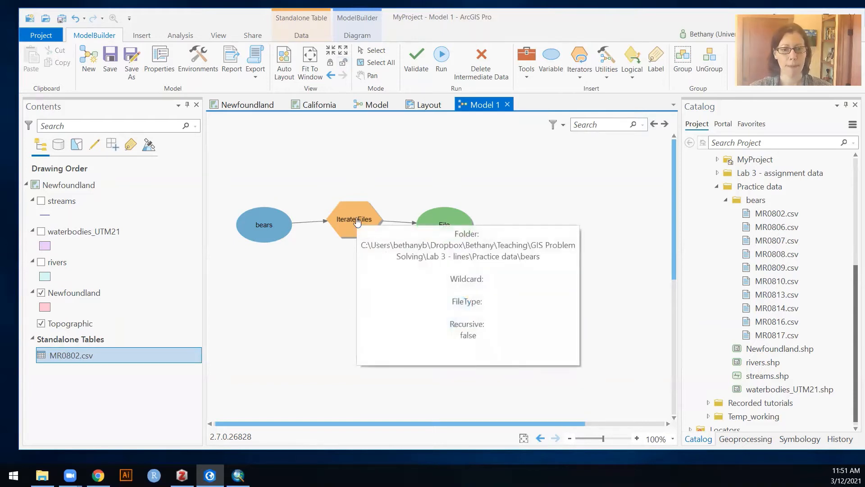
double_click(357, 221)
left_click(318, 208)
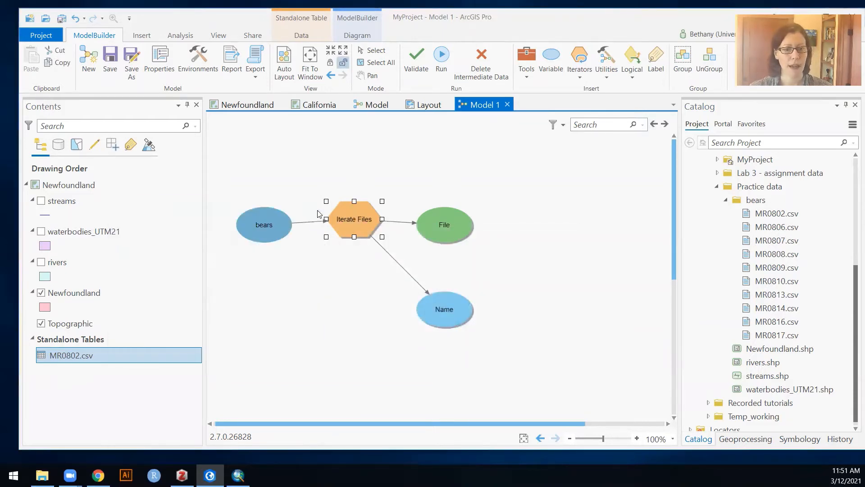
left_click(342, 294)
mouse_move(271, 230)
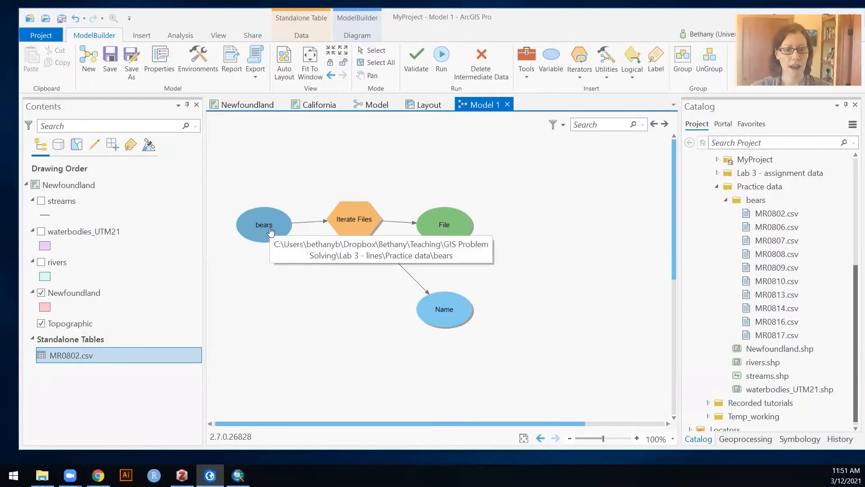
mouse_move(444, 224)
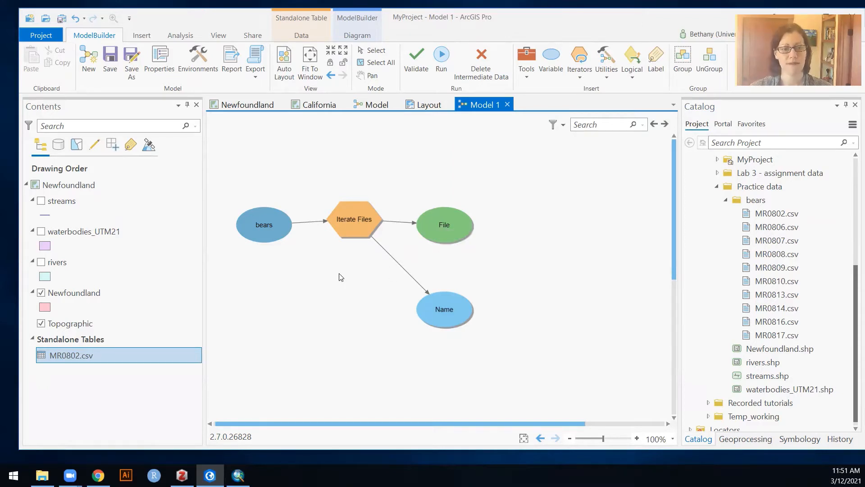
- Restrict the Iterate Files iterator to the csv file type and apply the parameters
double_click(358, 225)
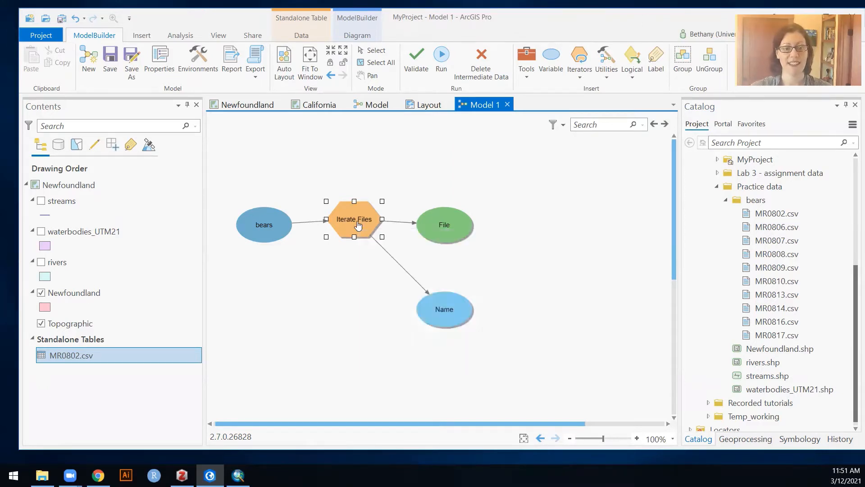
left_click(168, 312)
type("csv")
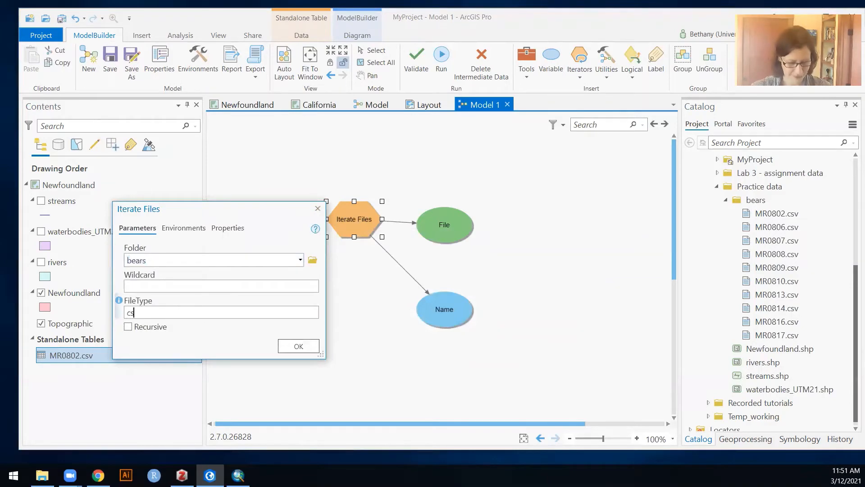
left_click(298, 346)
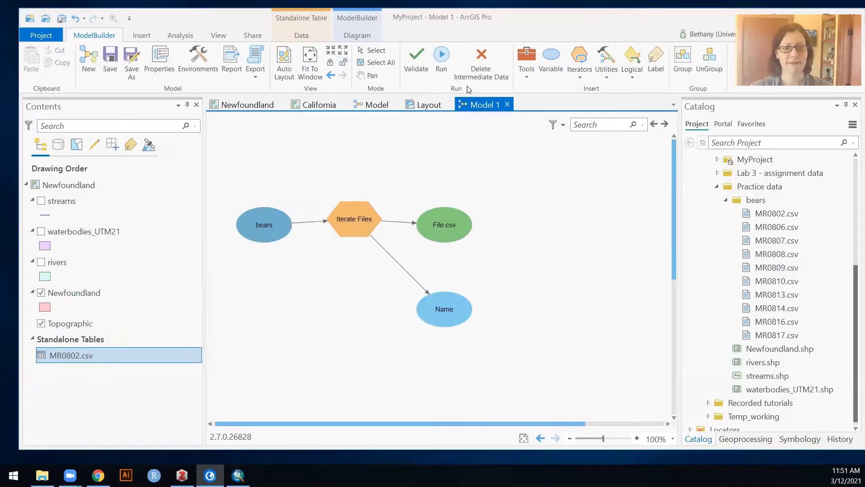
- Run the model with the csv file type filter, close its run report and check the Name output
left_click(441, 57)
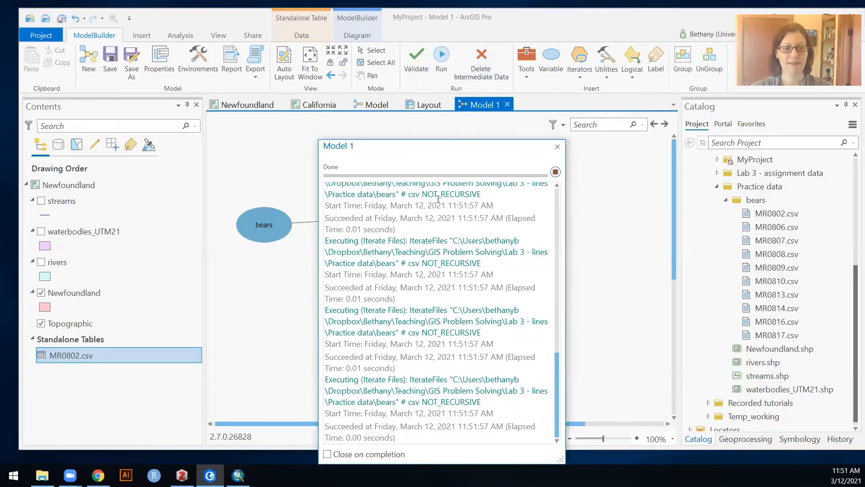
left_click(557, 147)
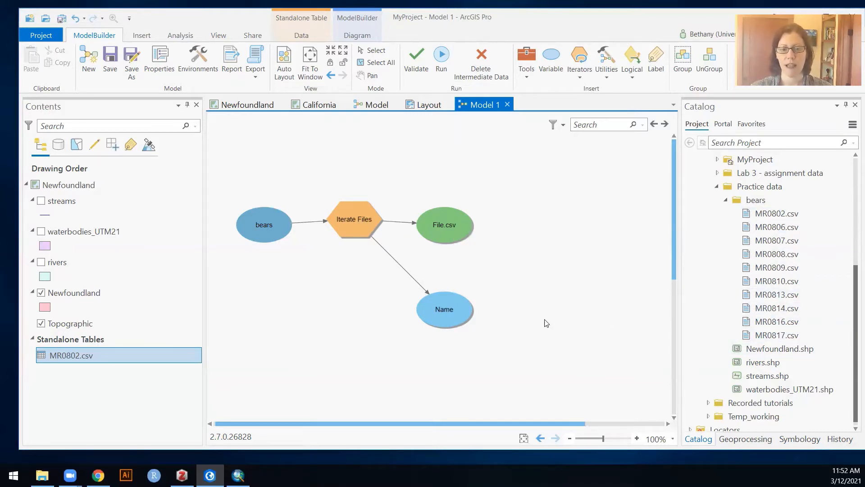
mouse_move(447, 315)
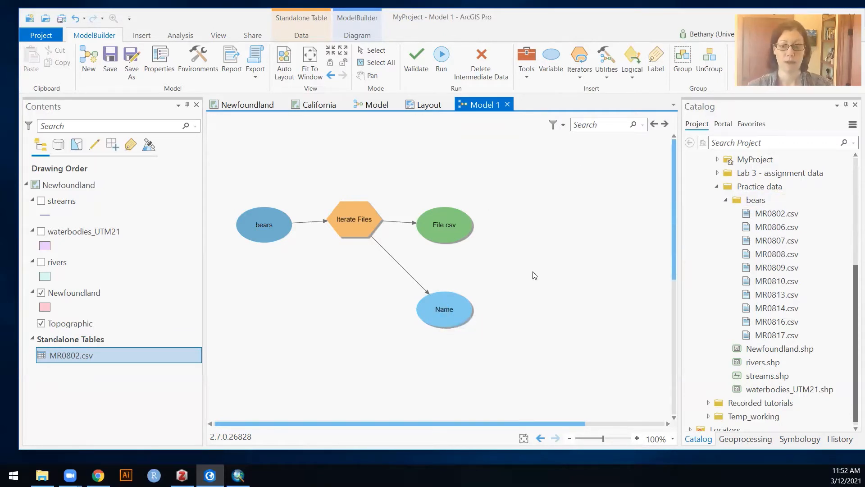
- Find XY Table To Point, add it to the model and connect File.csv to it as the input table
left_click(761, 438)
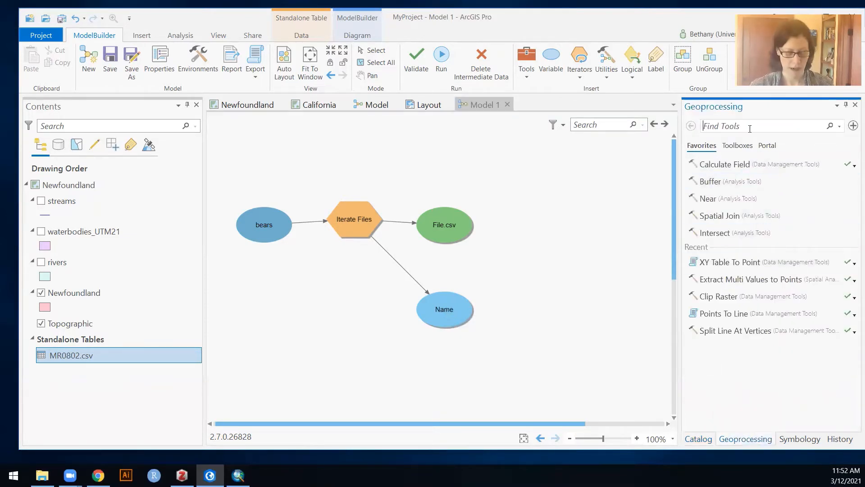
type("displ")
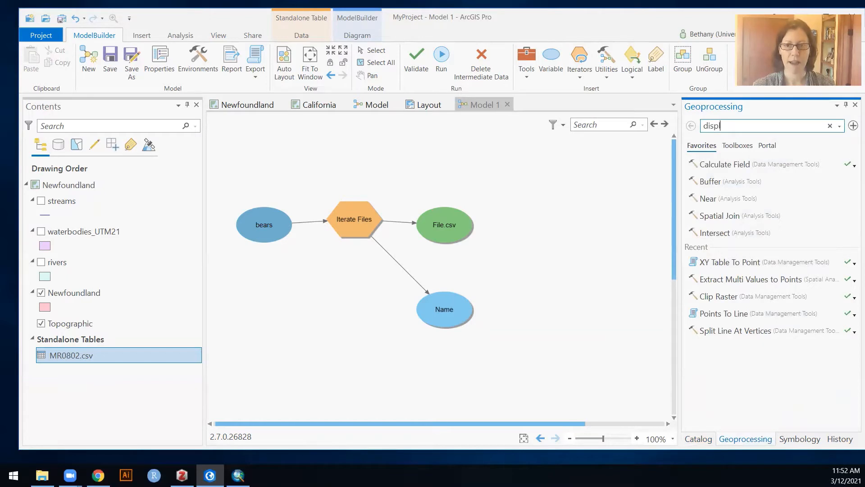
type("ay xy")
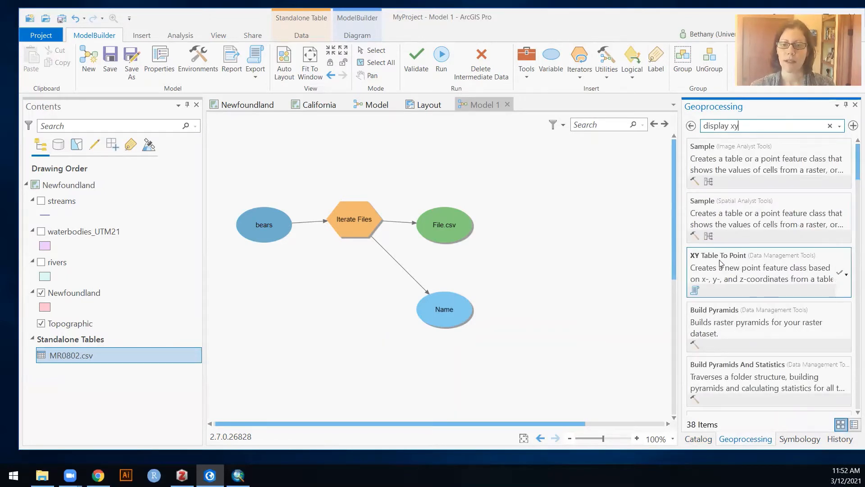
left_click_drag(721, 268, 526, 222)
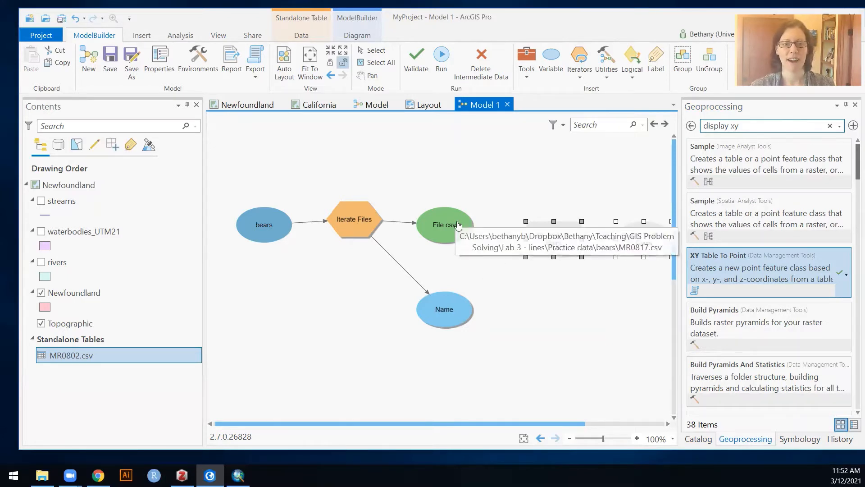
left_click_drag(458, 224, 555, 237)
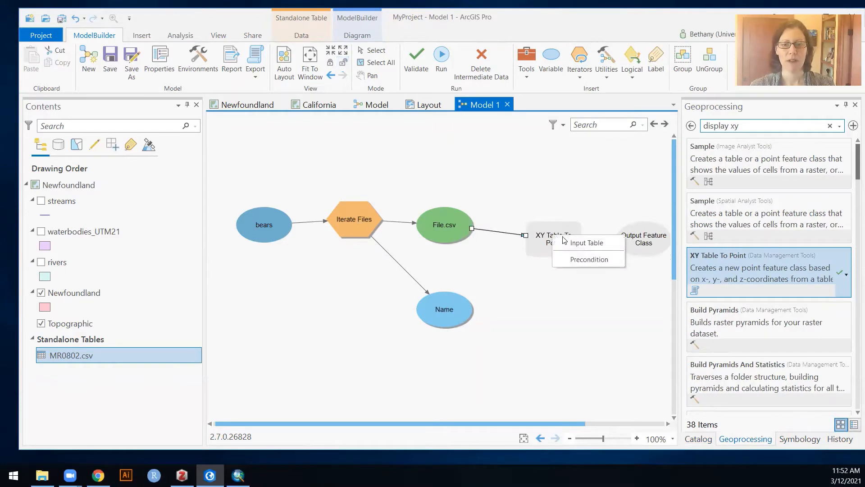
left_click(569, 242)
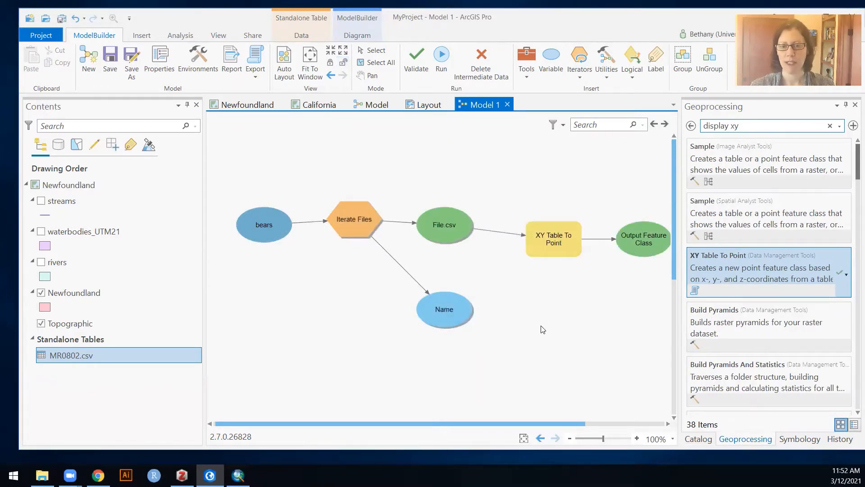
- Set the XY Table To Point coordinate system to that of the current map, Newfoundland (NAD_1983_UTM_Zone_21N)
double_click(563, 237)
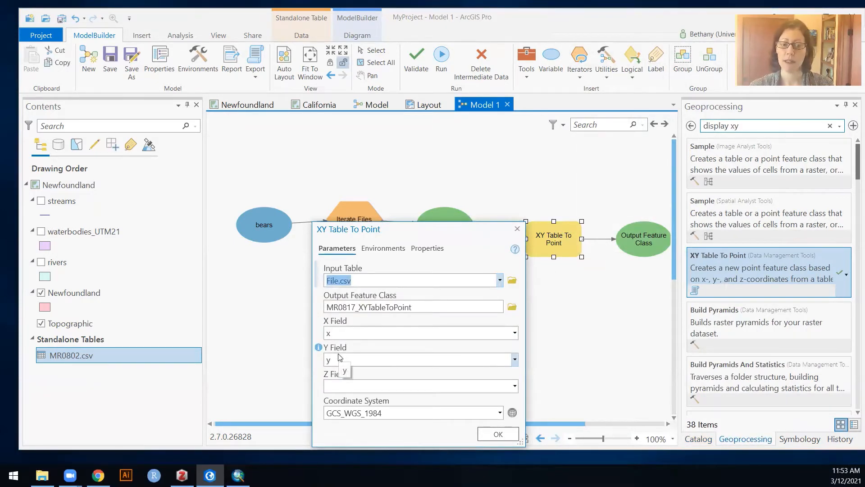
left_click(500, 413)
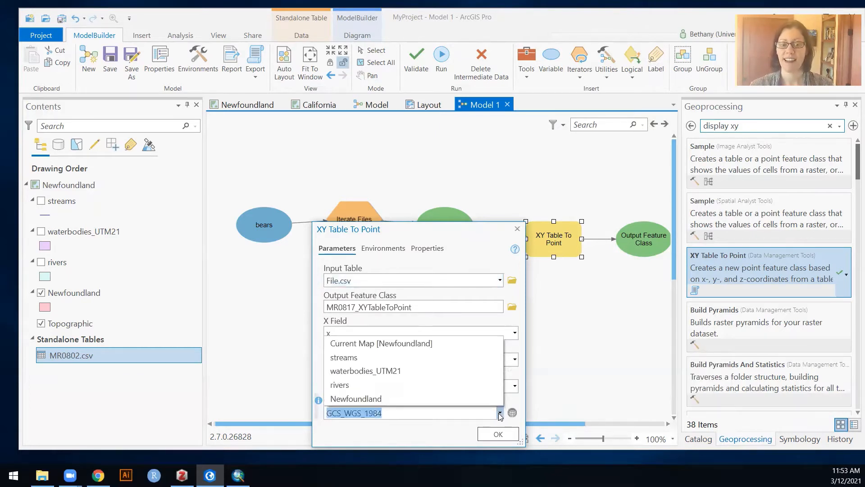
left_click(406, 343)
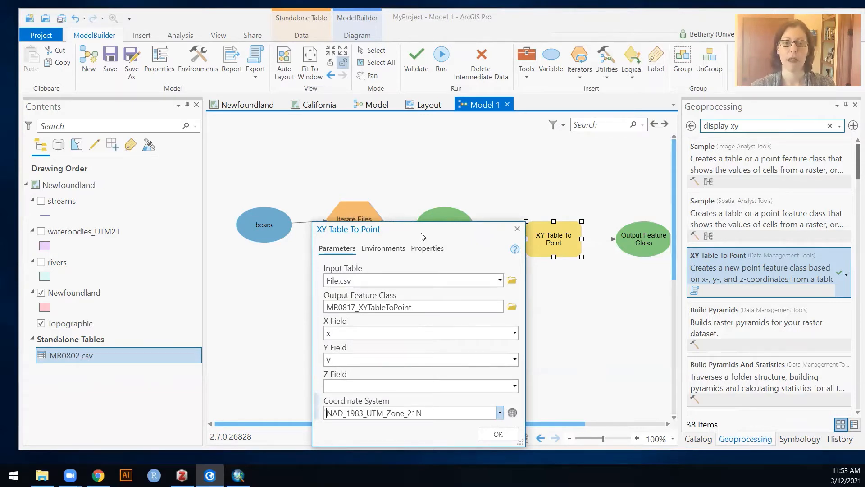
left_click_drag(423, 236, 606, 165)
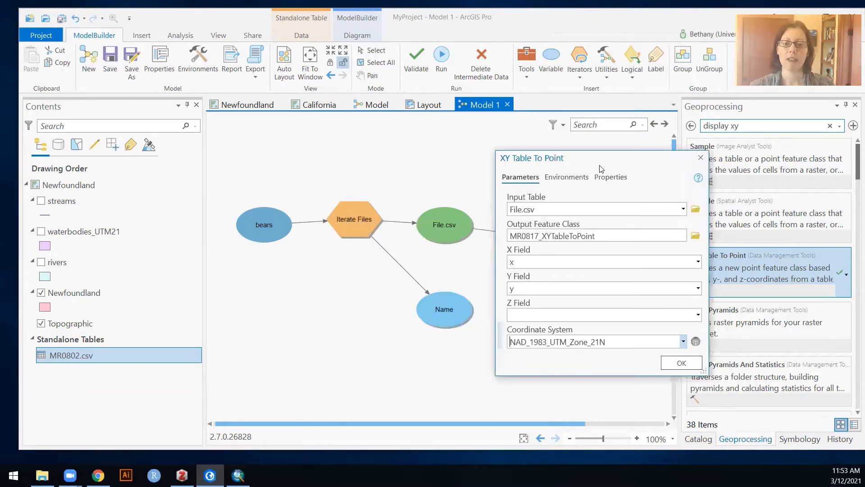
- Name the XY Table To Point output feature class %Name%_points in MyProject.gdb and apply the parameters
left_click(603, 235)
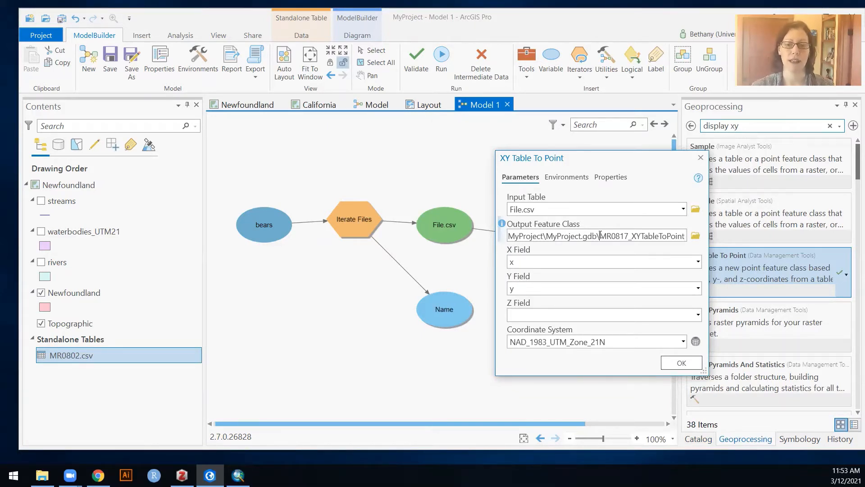
left_click_drag(600, 235, 708, 239)
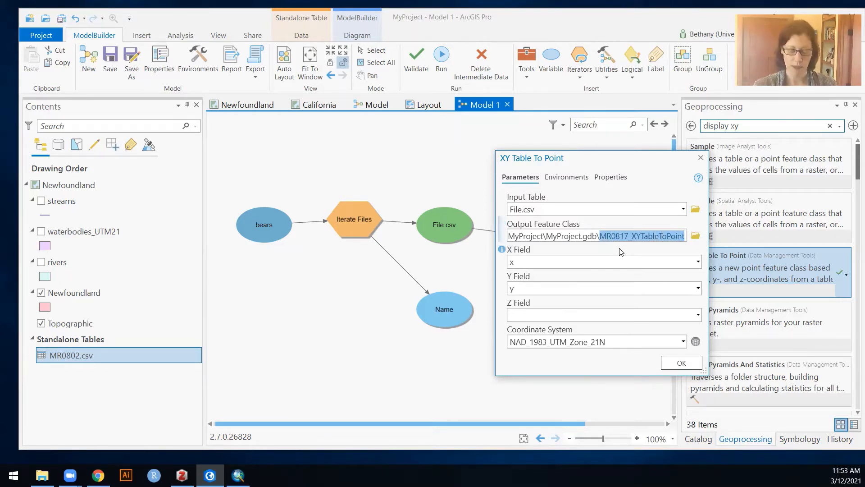
type("%")
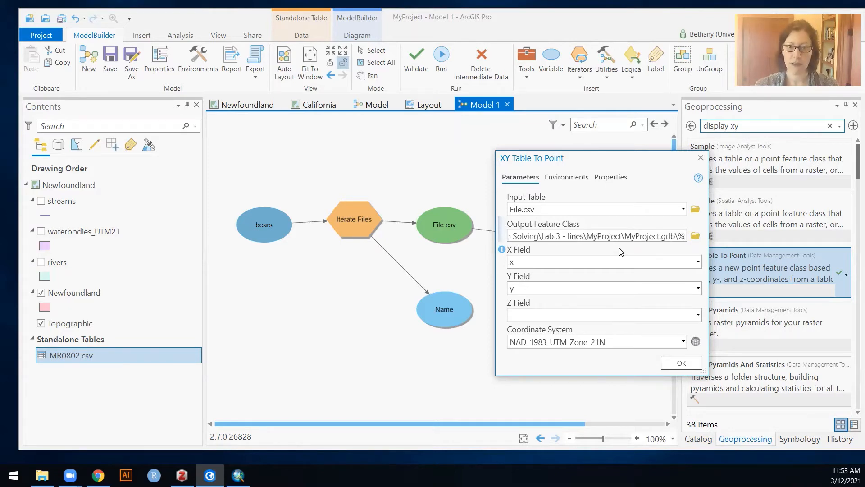
type("Na")
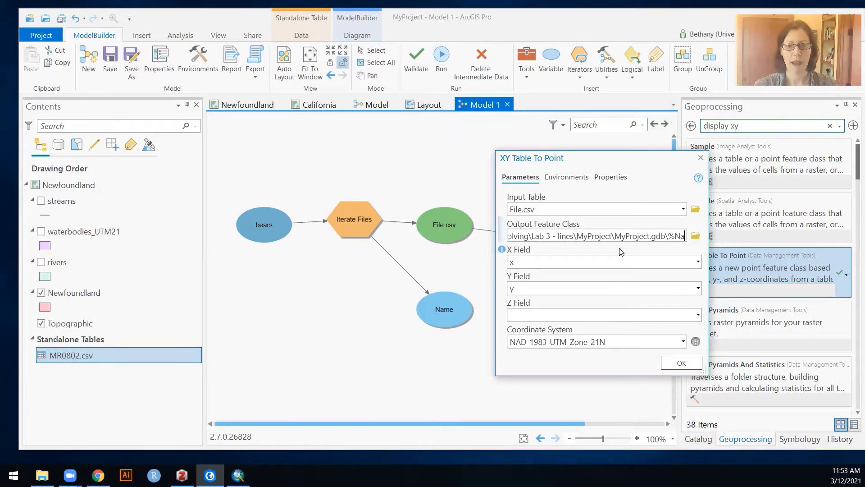
type("me%")
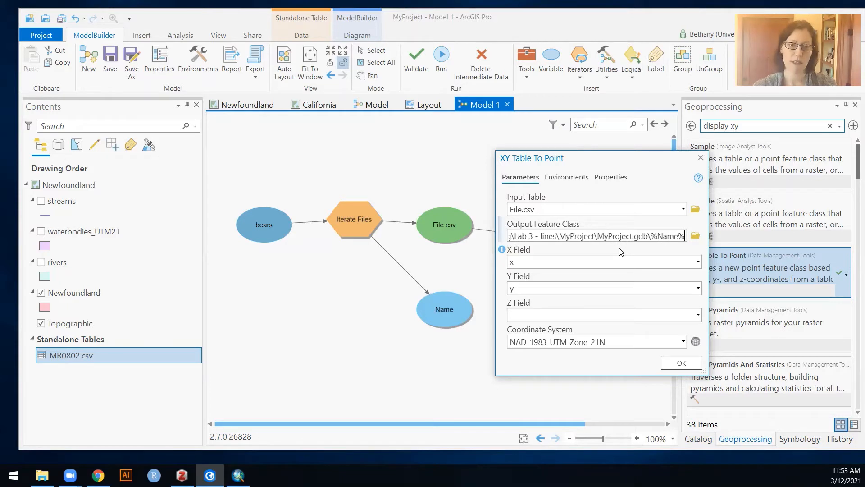
mouse_move(435, 315)
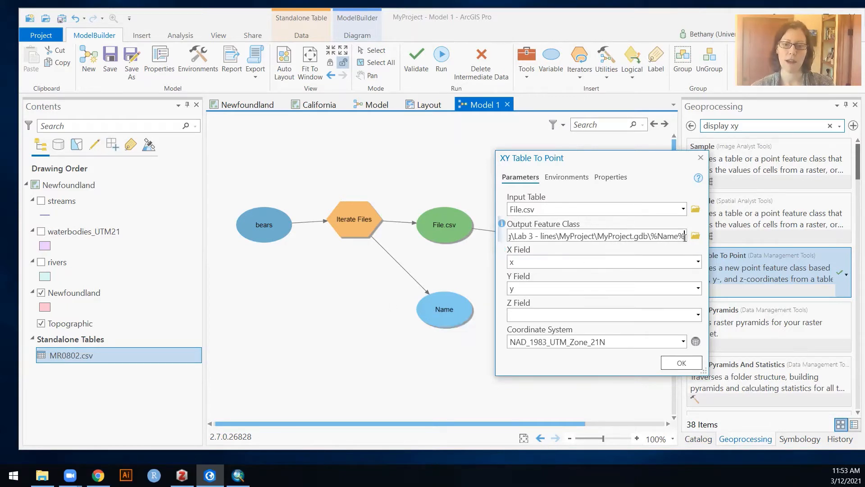
type("_points")
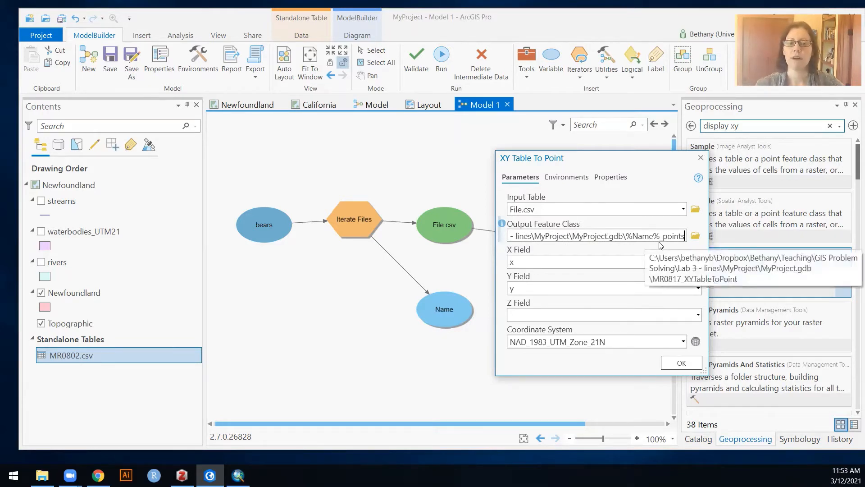
mouse_move(345, 229)
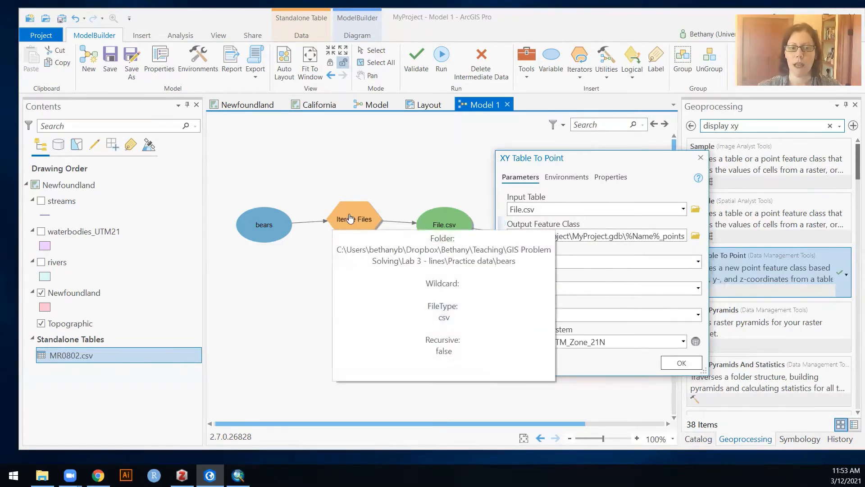
mouse_move(444, 233)
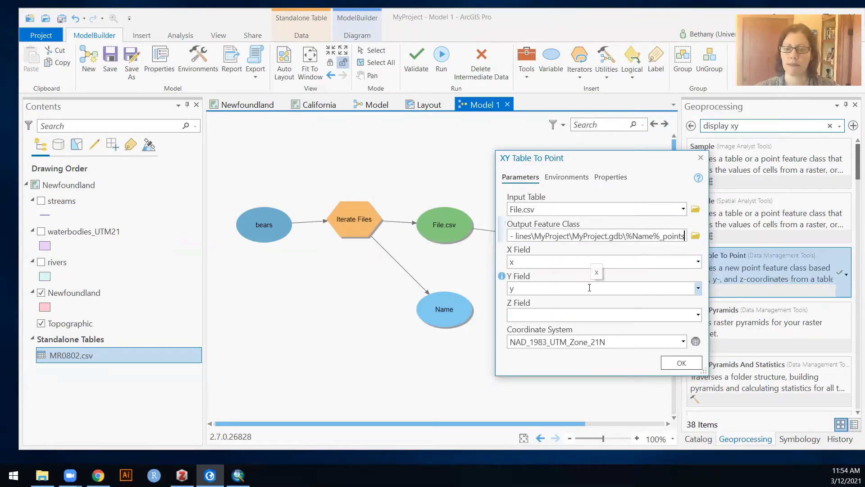
left_click(680, 364)
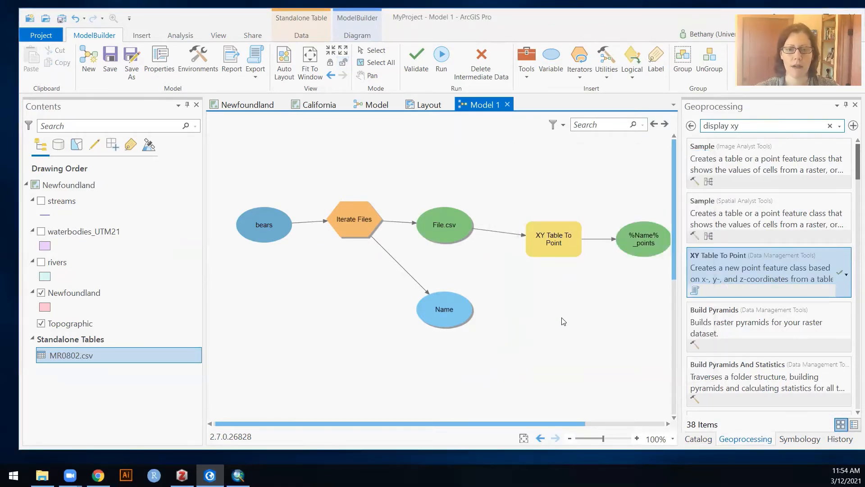
- Run the model, list the contents of MyProject.gdb in the project databases and close the run report
mouse_move(551, 239)
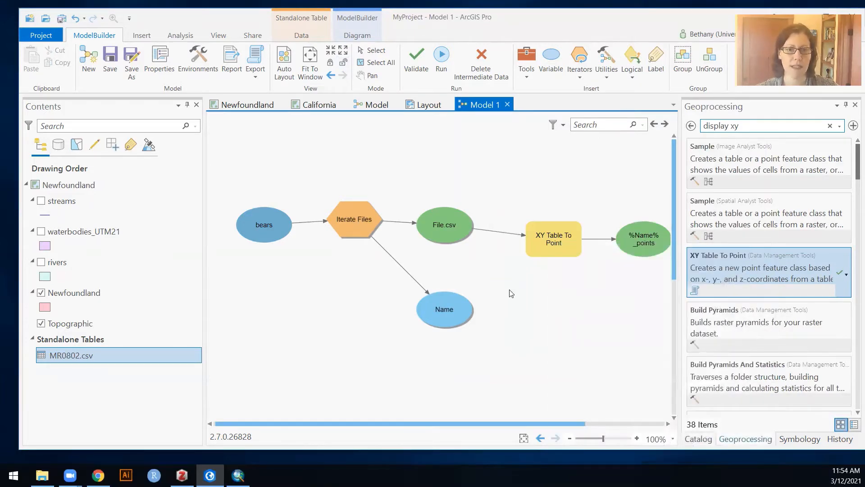
left_click(443, 56)
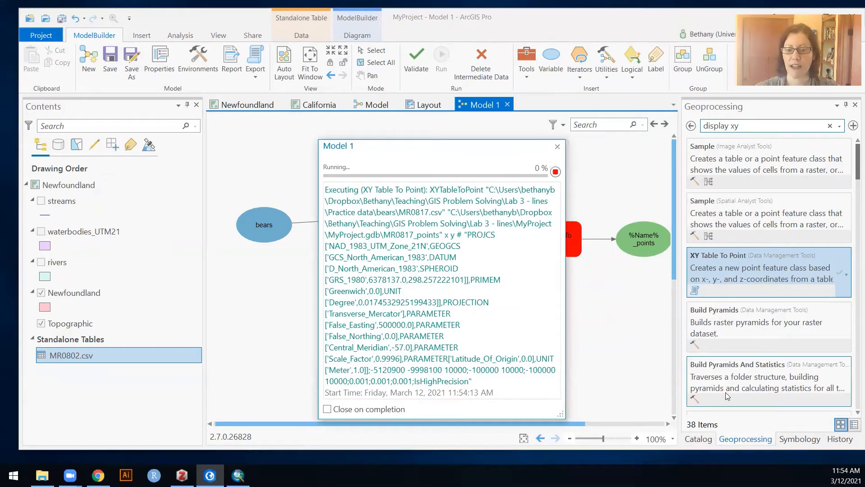
left_click(704, 440)
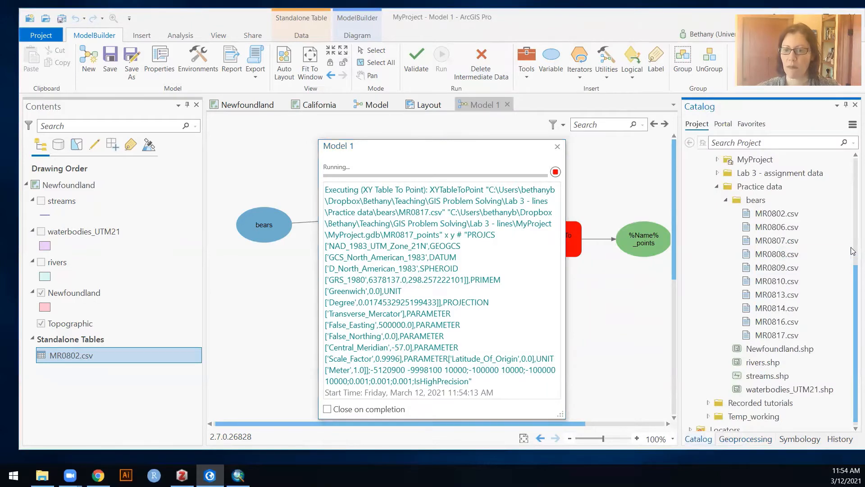
scroll(853, 289, "up", 5)
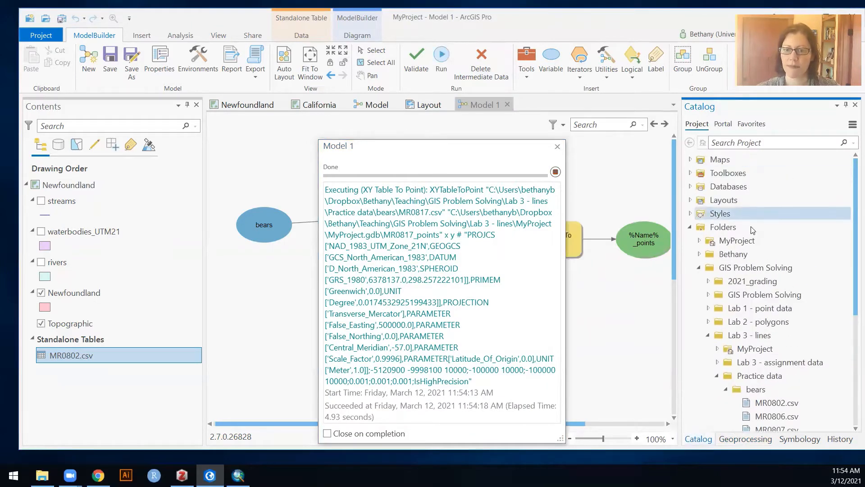
left_click(691, 228)
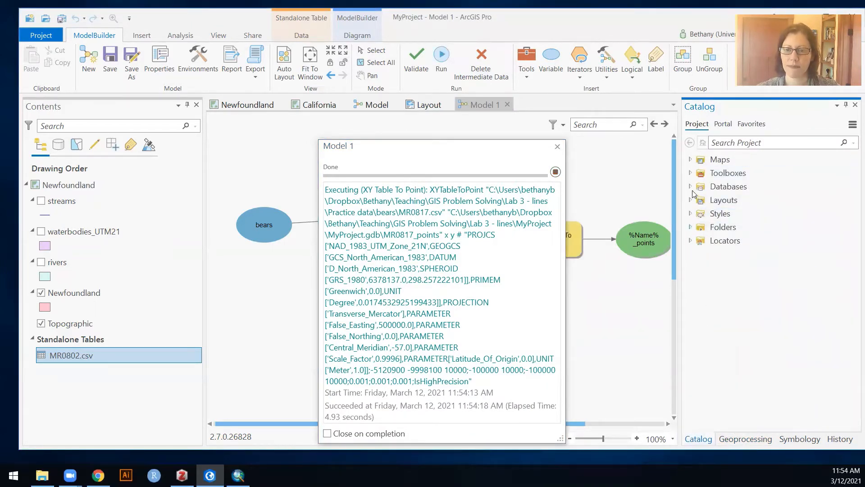
left_click(690, 186)
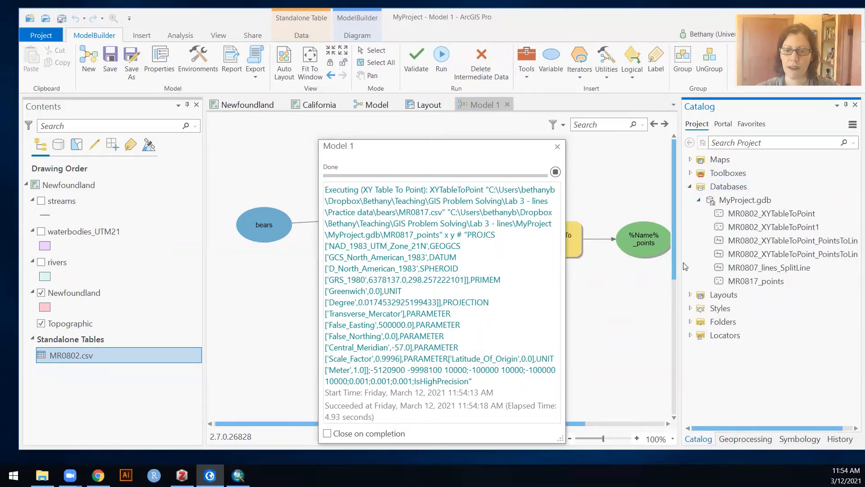
left_click(557, 146)
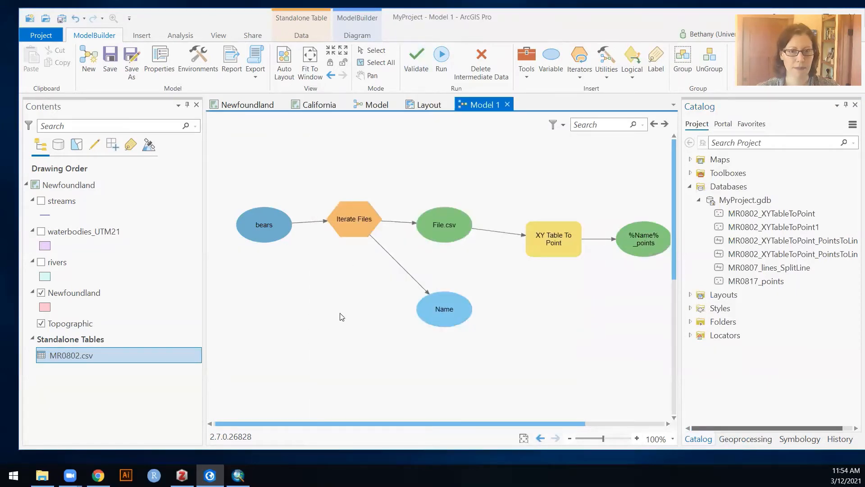
- Run the model again with its report set to close on completion, and refresh MyProject.gdb
left_click(447, 74)
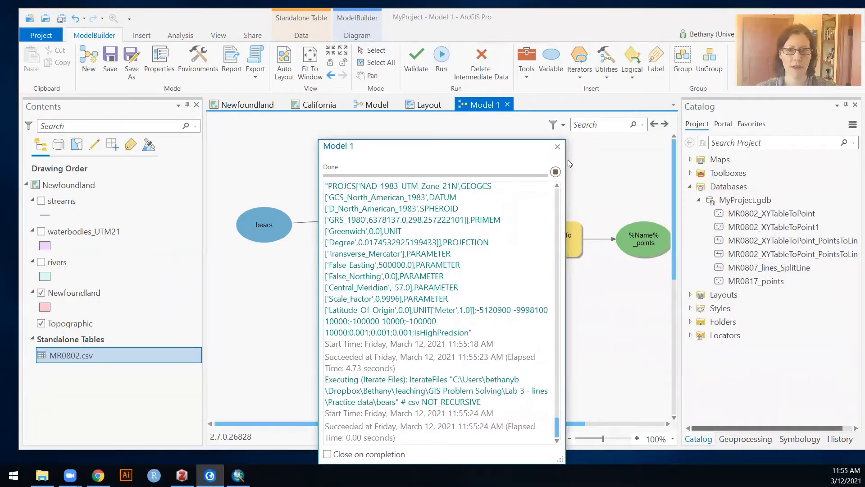
left_click(327, 454)
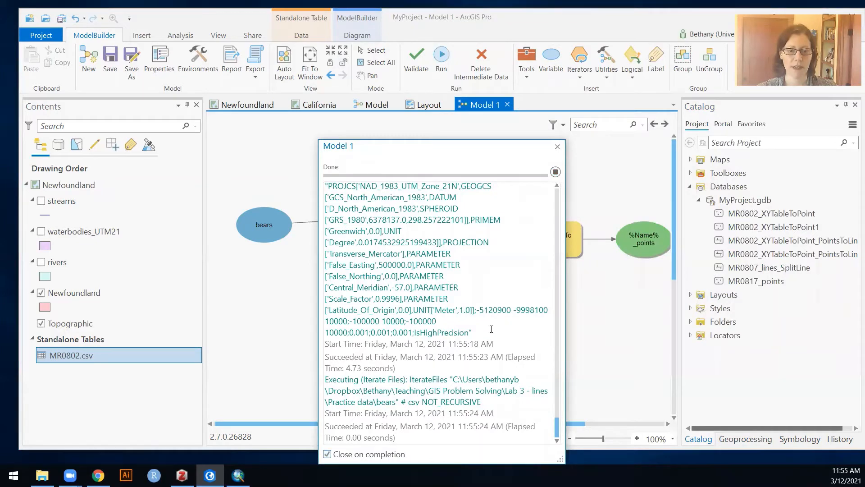
left_click(557, 148)
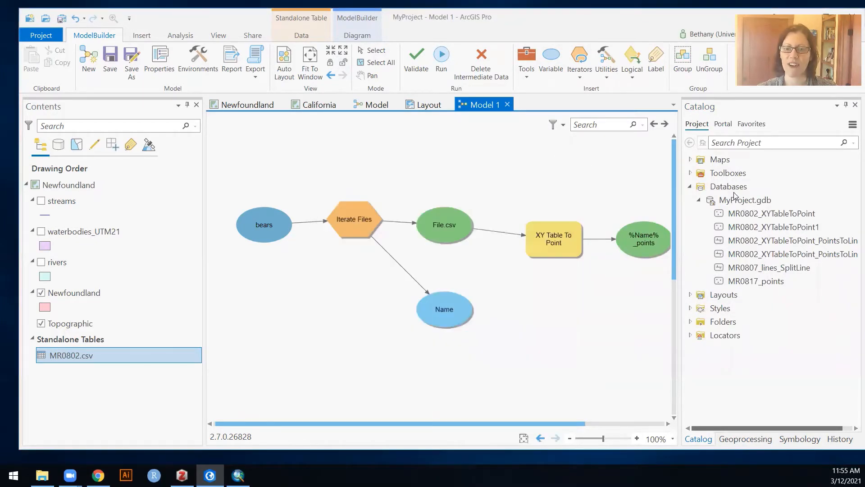
left_click(742, 202)
right_click(743, 202)
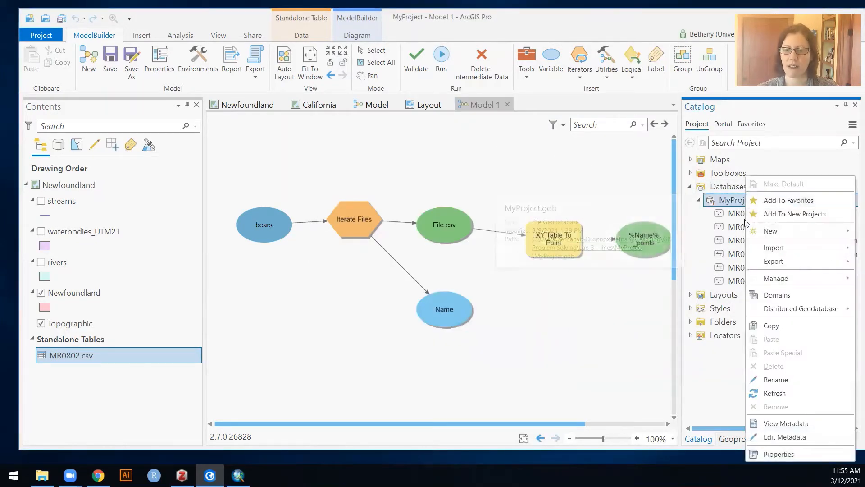
left_click(774, 393)
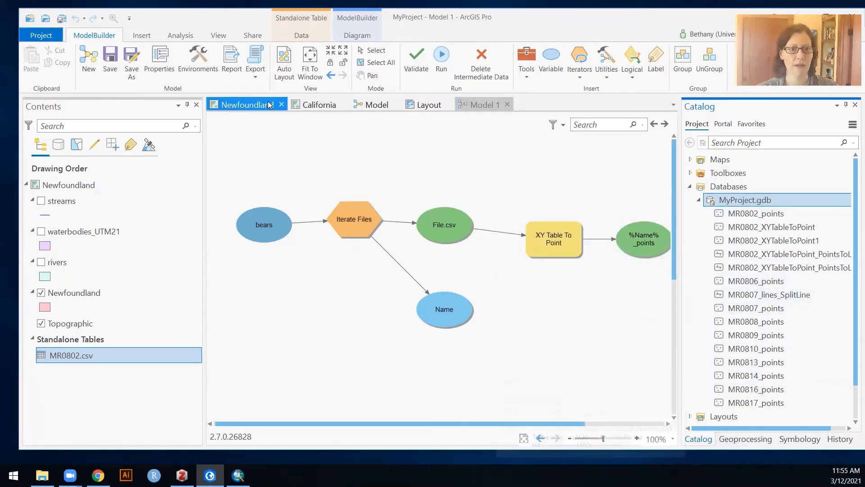
- Add all the bear point feature classes, MR0802_points through MR0817_points, from MyProject.gdb to the Newfoundland map
left_click(251, 105)
mouse_move(751, 215)
left_mouse_down()
mouse_move(691, 217)
mouse_move(424, 310)
left_mouse_up()
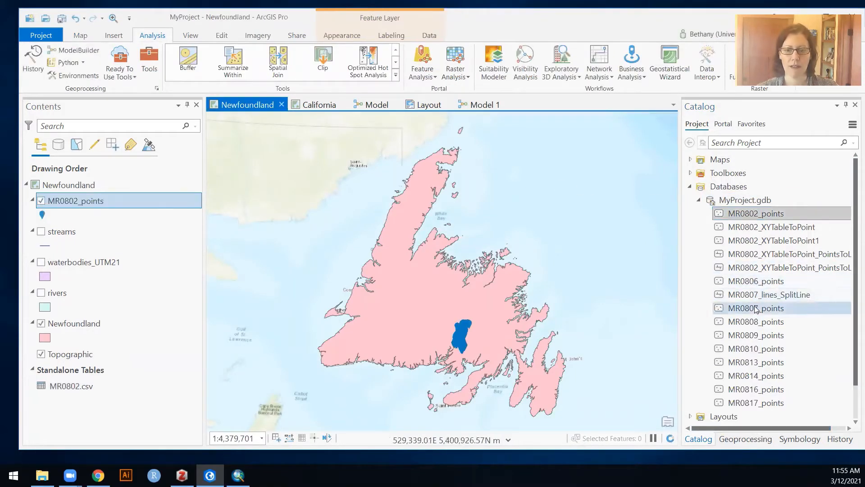
mouse_move(754, 289)
left_mouse_down()
mouse_move(688, 280)
mouse_move(501, 283)
left_mouse_up()
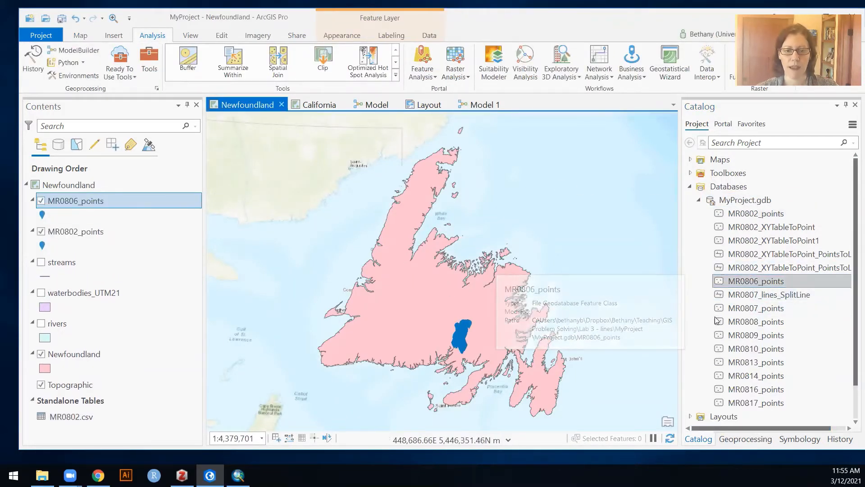
left_click_drag(729, 310, 631, 321)
left_click_drag(748, 322, 652, 353)
left_click(752, 335)
left_click(752, 402, "shift")
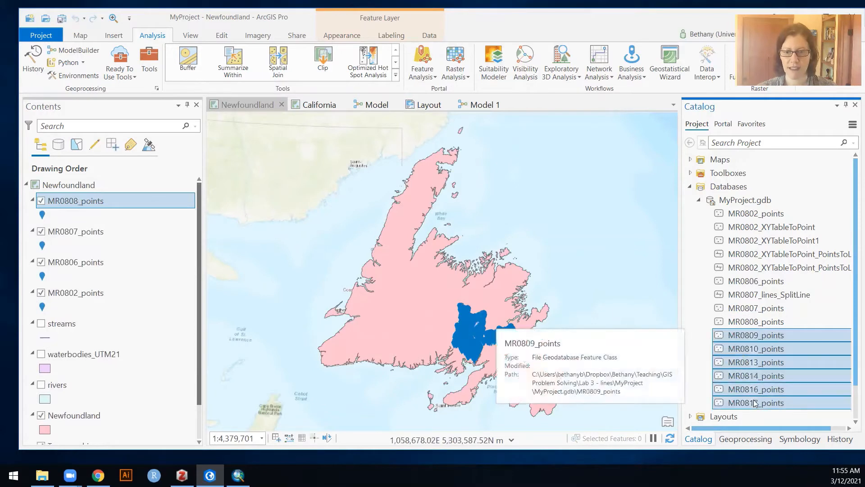
left_click_drag(748, 347, 380, 266)
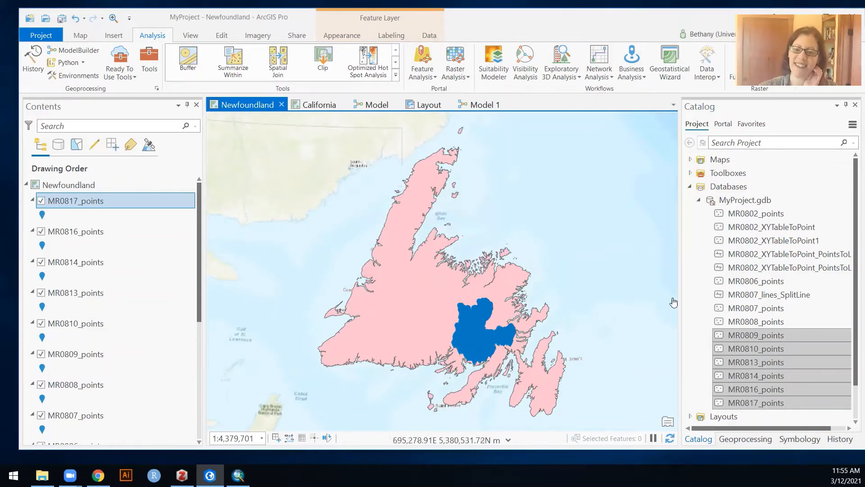
- Return to Model 1 and validate the whole model
left_click(807, 312)
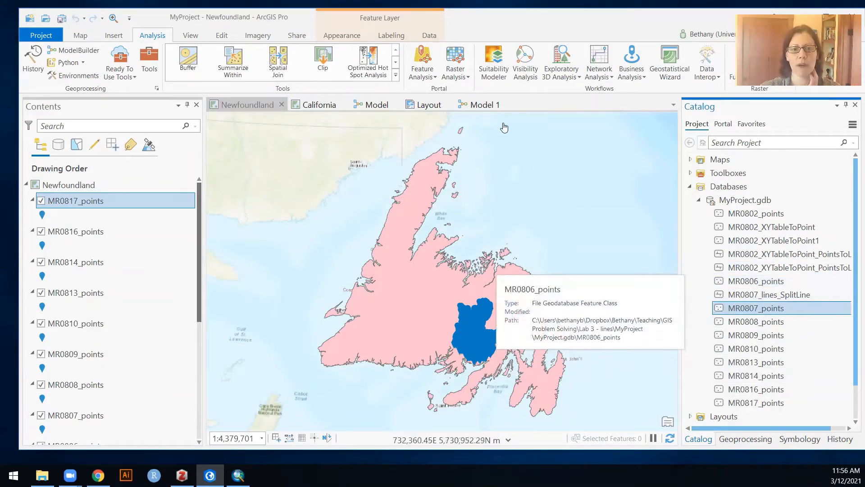
left_click(482, 104)
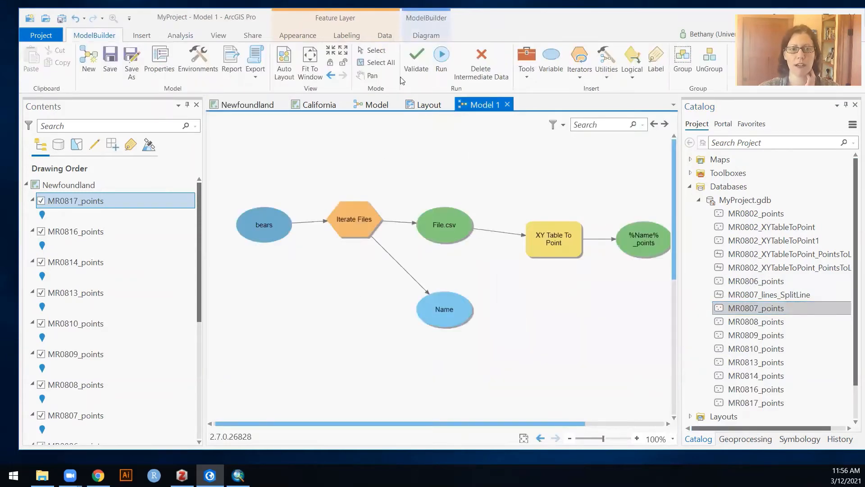
left_click(419, 57)
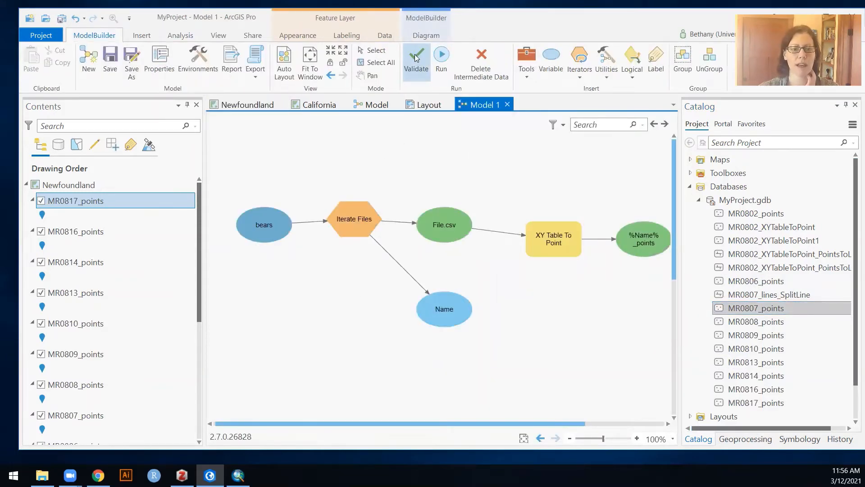
left_click_drag(550, 426, 630, 425)
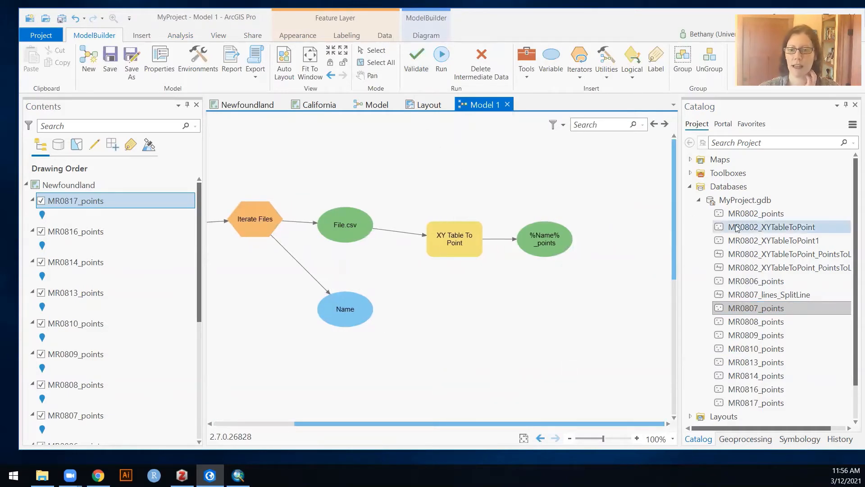
- Compare the point feature classes in MyProject.gdb with the CSV files in the Practice data bears folder
scroll(709, 257, "down", 1)
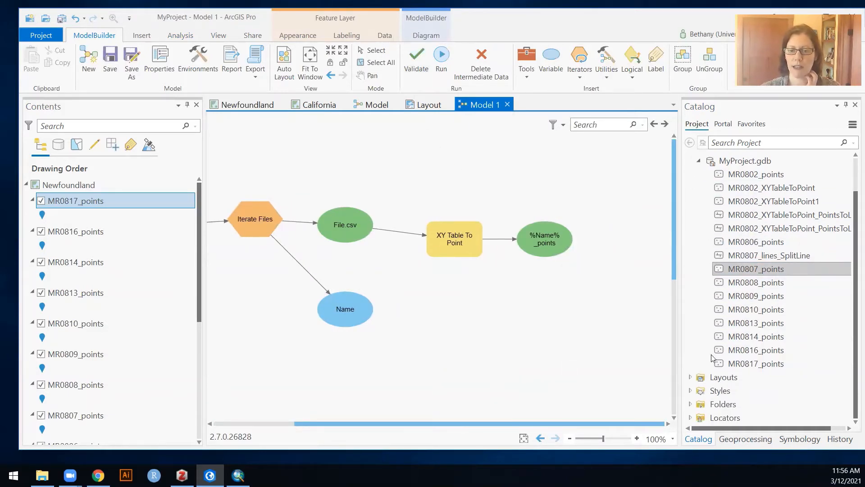
left_click(690, 404)
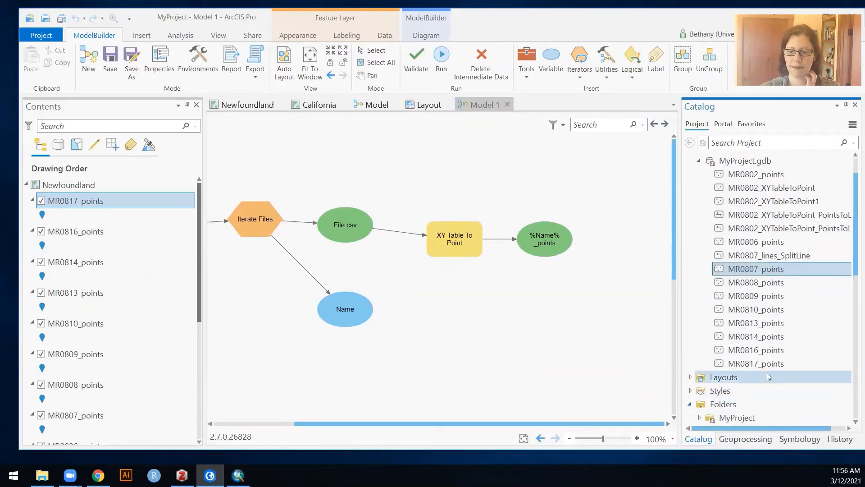
scroll(768, 367, "down", 8)
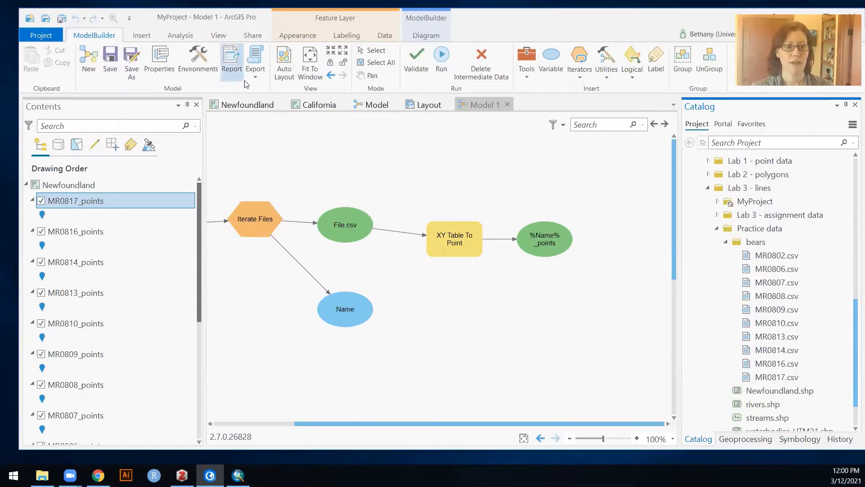
- Examine the MR0817_points attribute table in the Newfoundland map, from the date and time fields to the x and y coordinates, and close it
left_click(249, 105)
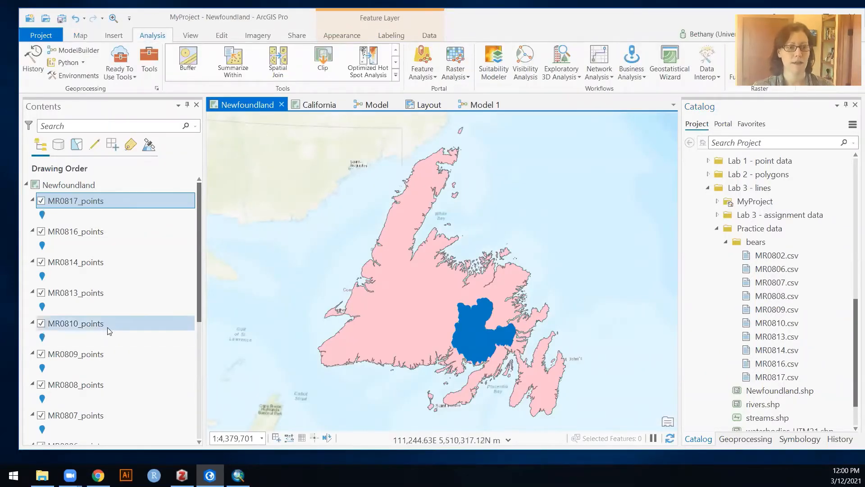
left_click(82, 206)
right_click(82, 206)
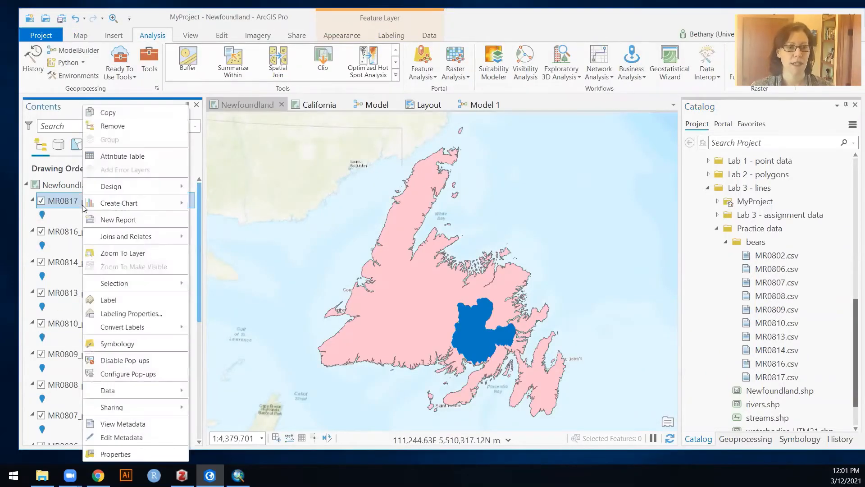
left_click(115, 156)
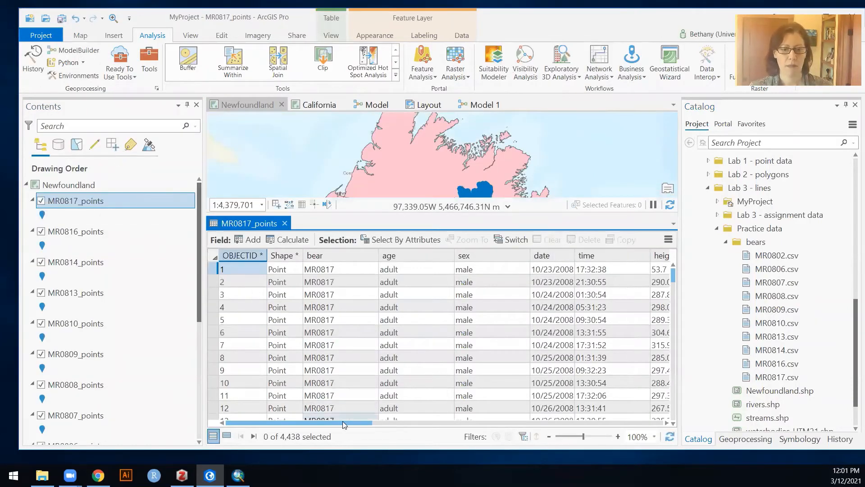
left_click_drag(342, 422, 399, 435)
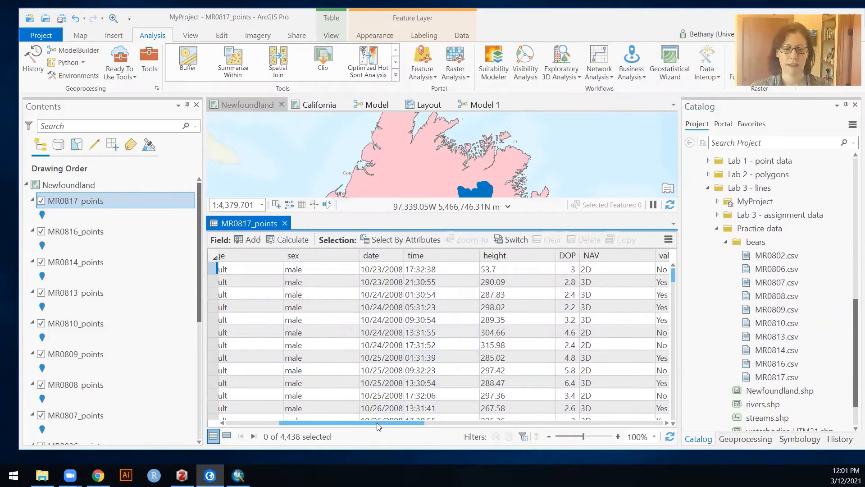
left_click_drag(376, 423, 548, 428)
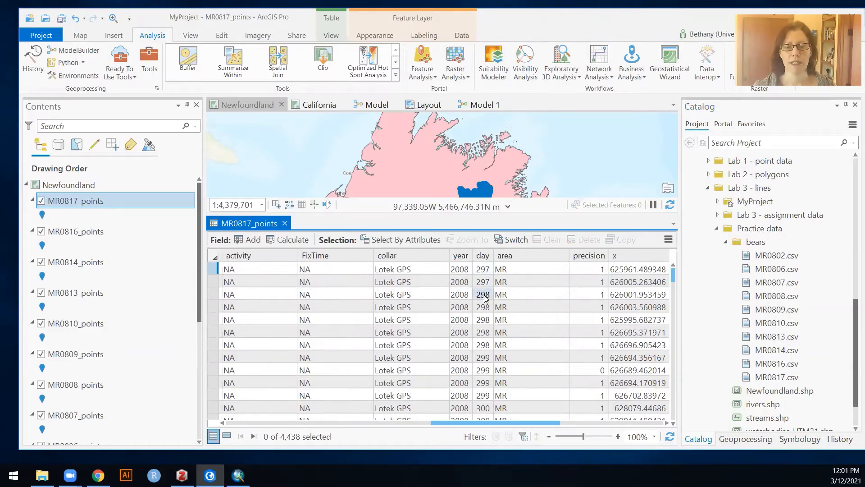
left_click_drag(525, 425, 545, 427)
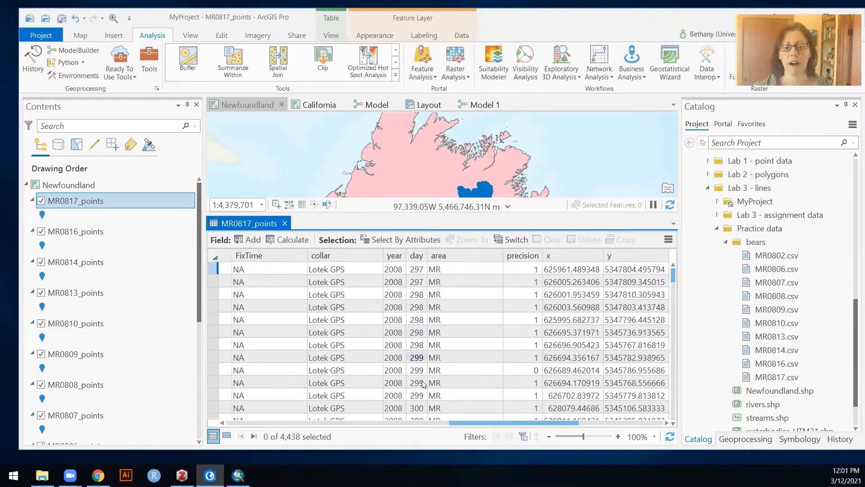
left_click(285, 223)
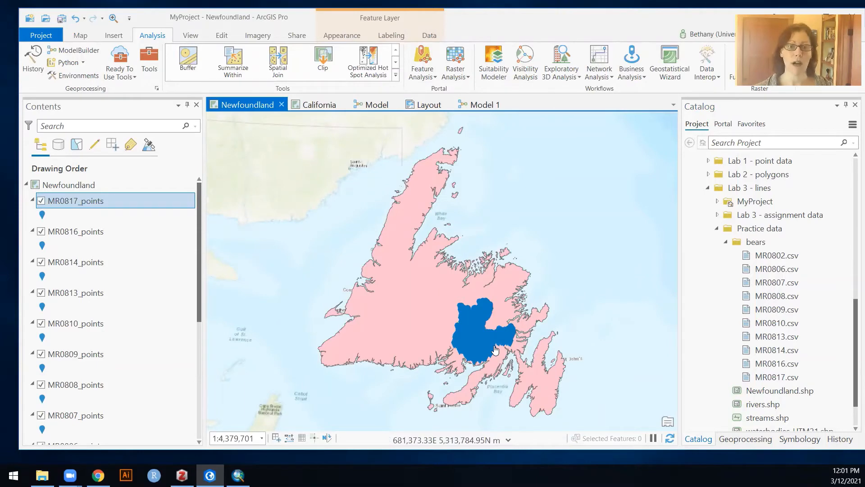
- Return to Model 1, search the geoprocessing tools for "bounding geometry", and place Minimum Bounding Geometry after the %Name%_points output
left_click(485, 105)
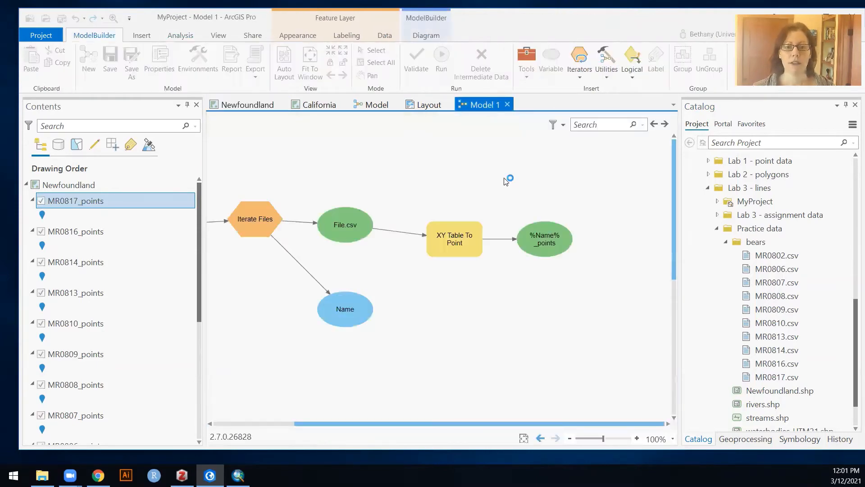
left_click(746, 439)
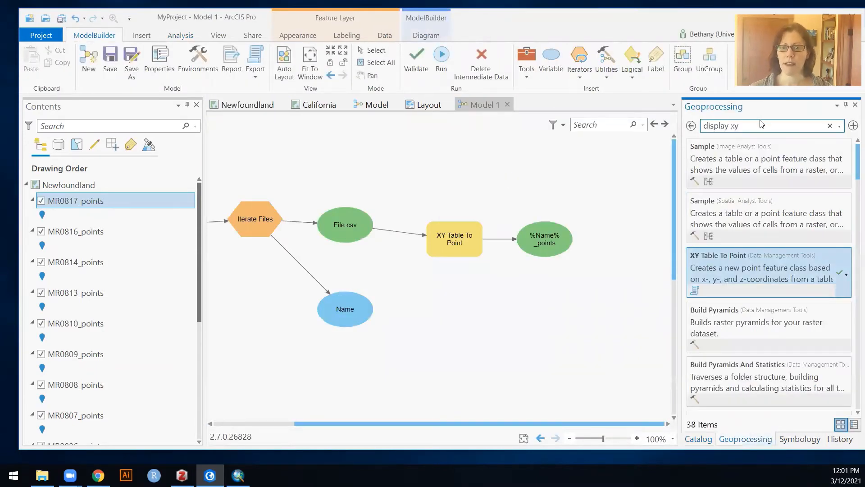
left_click_drag(739, 125, 702, 125)
type("b")
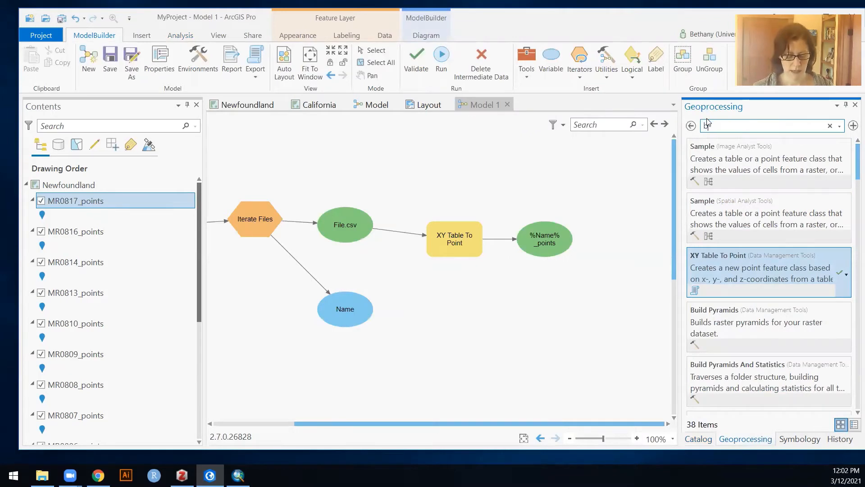
type("ounding geometry")
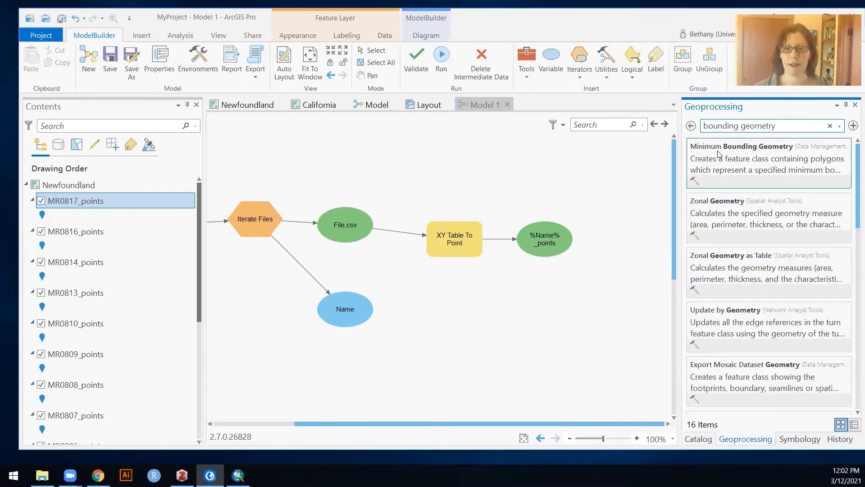
mouse_move(718, 163)
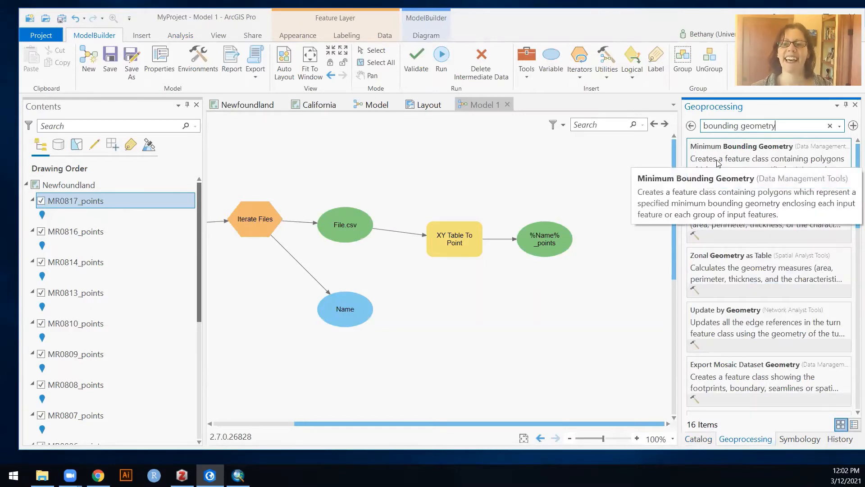
left_click_drag(719, 163, 615, 232)
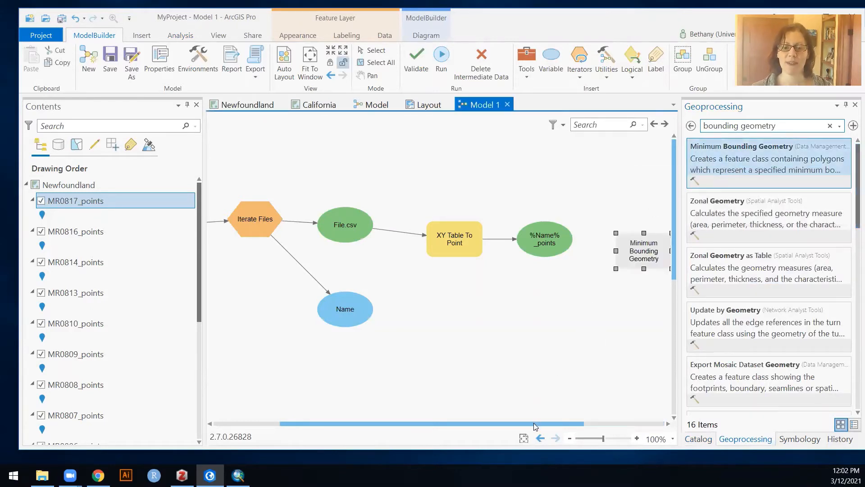
- Connect %Name%_points to the Minimum Bounding Geometry tool as its Input Features
left_click_drag(534, 422, 614, 423)
left_click_drag(420, 233, 536, 262)
left_click_drag(464, 244, 550, 259)
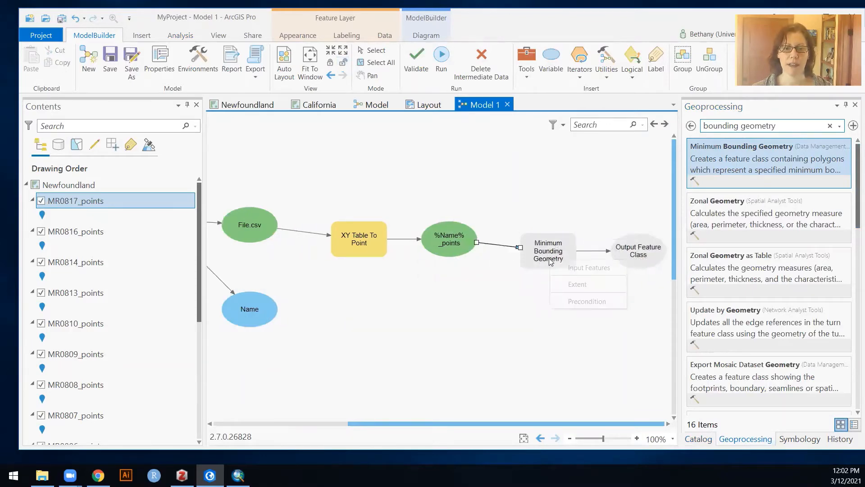
left_click(581, 267)
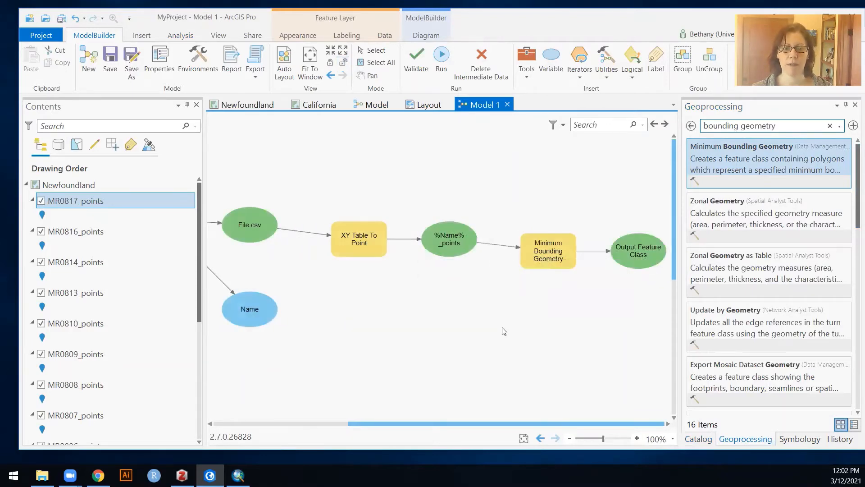
- In Minimum Bounding Geometry, name the output feature class %Name%_convex_hull in MyProject.gdb and set the geometry type to Convex hull
double_click(557, 246)
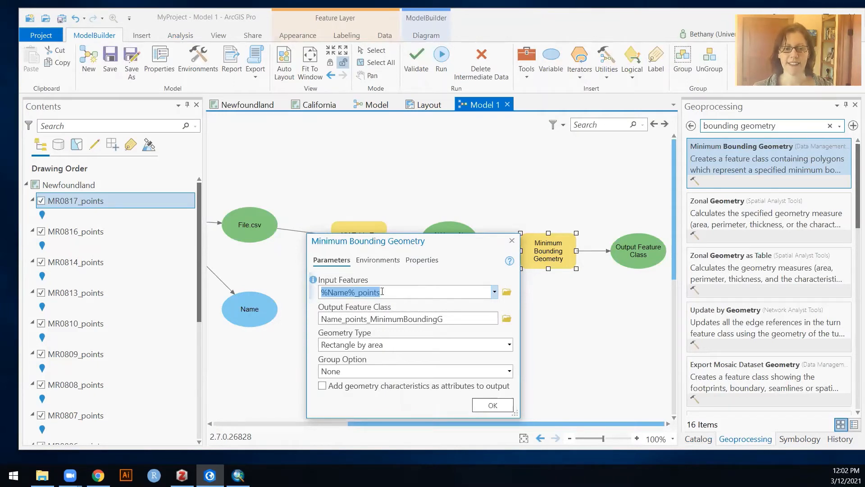
left_click(356, 293)
left_click(451, 319)
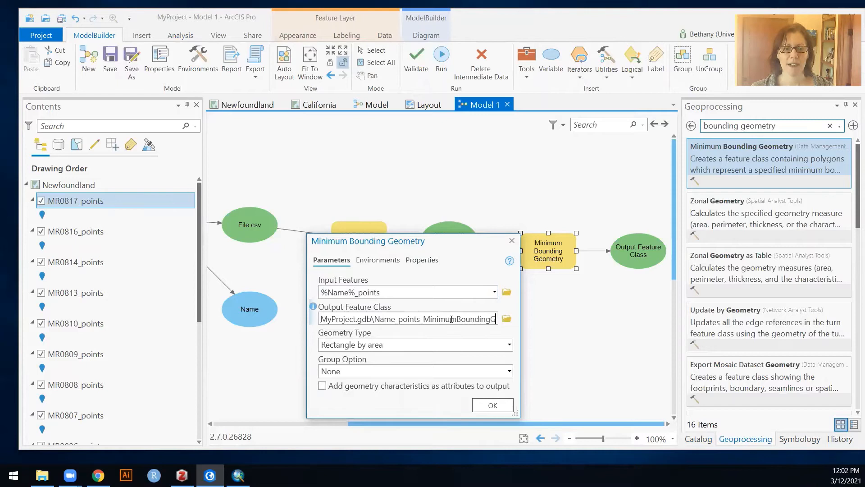
left_click(376, 320)
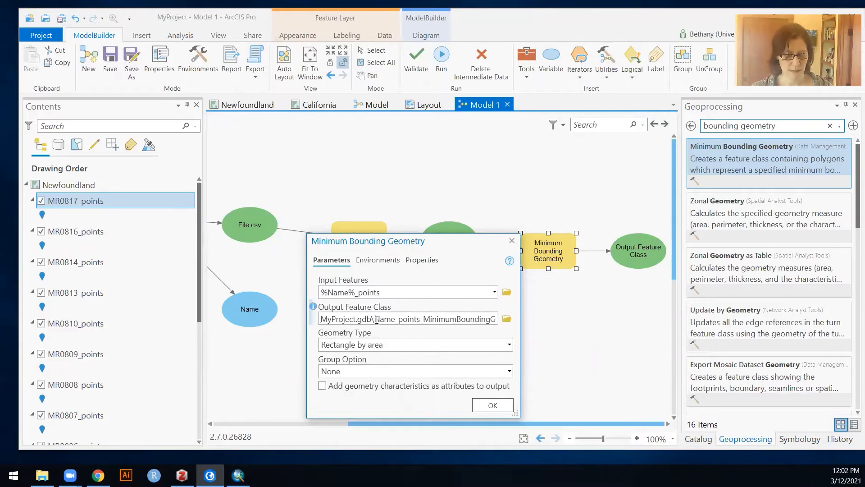
type("%")
left_click(402, 320)
type("%")
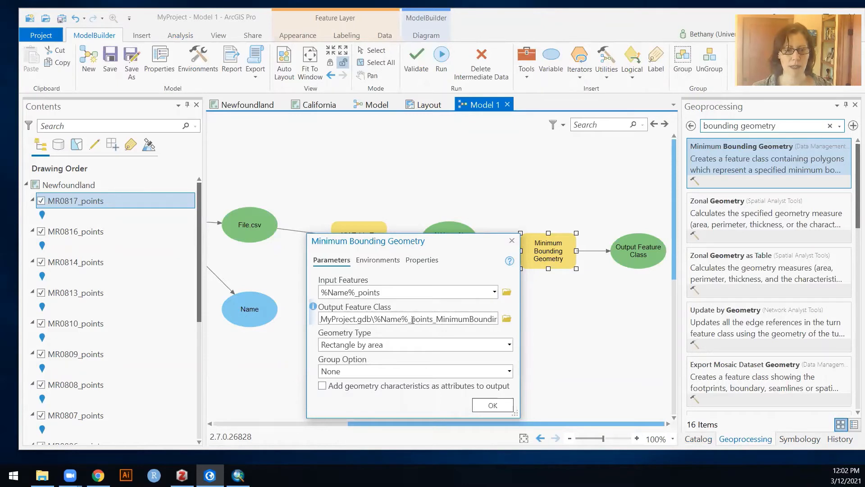
left_click_drag(412, 320, 537, 332)
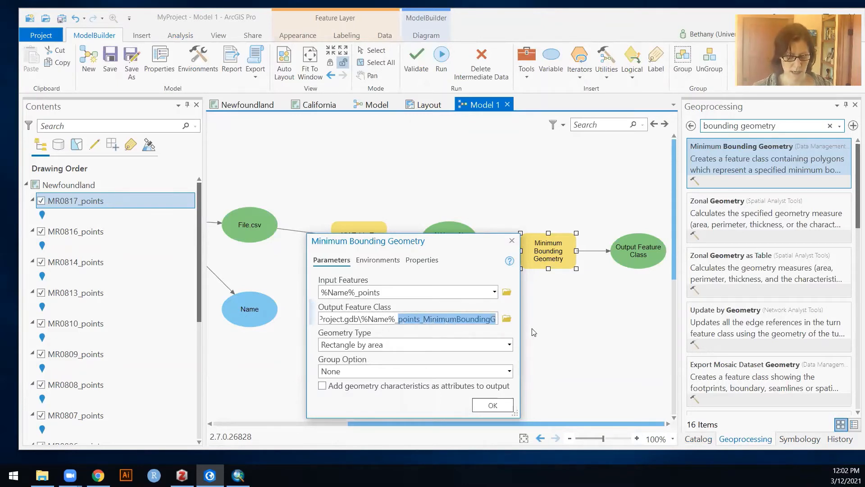
type("conv")
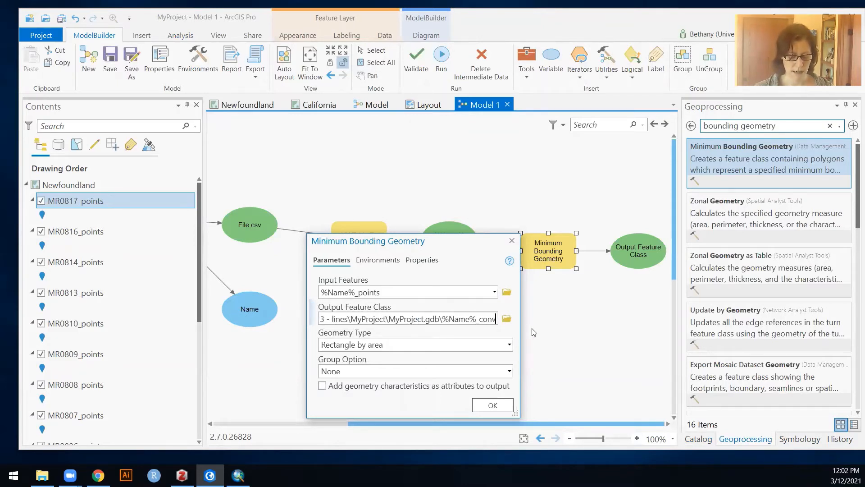
type("ex_hull")
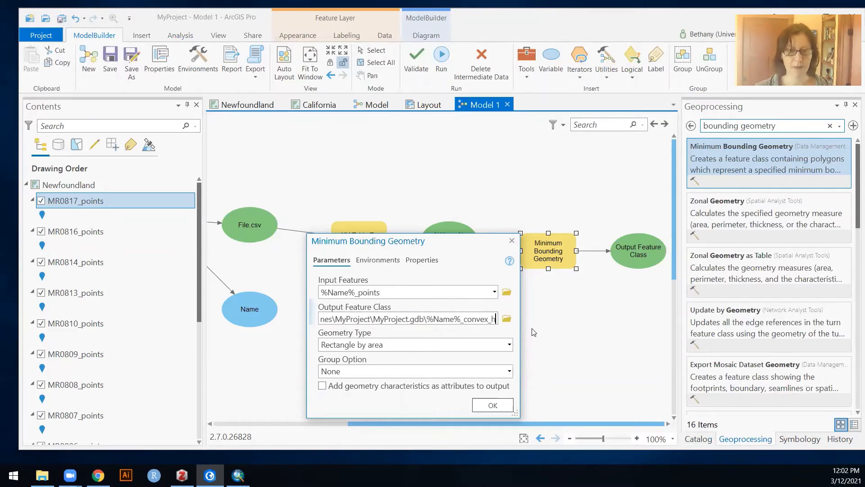
left_click(510, 345)
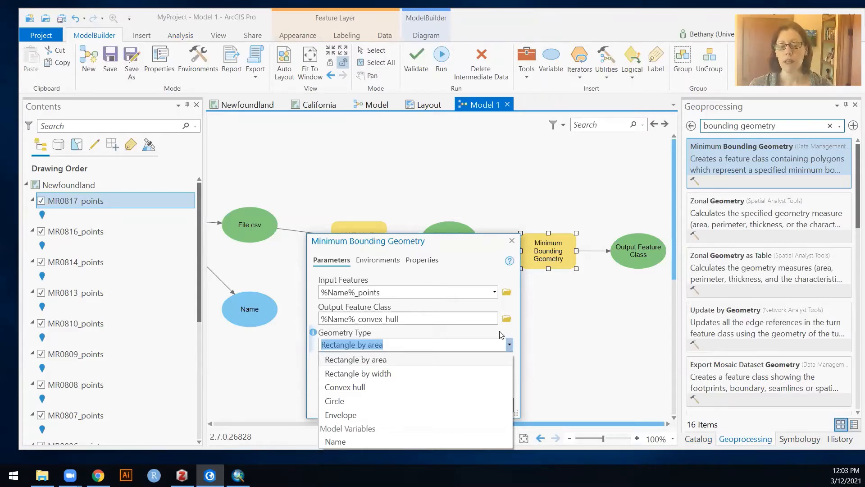
left_click(378, 387)
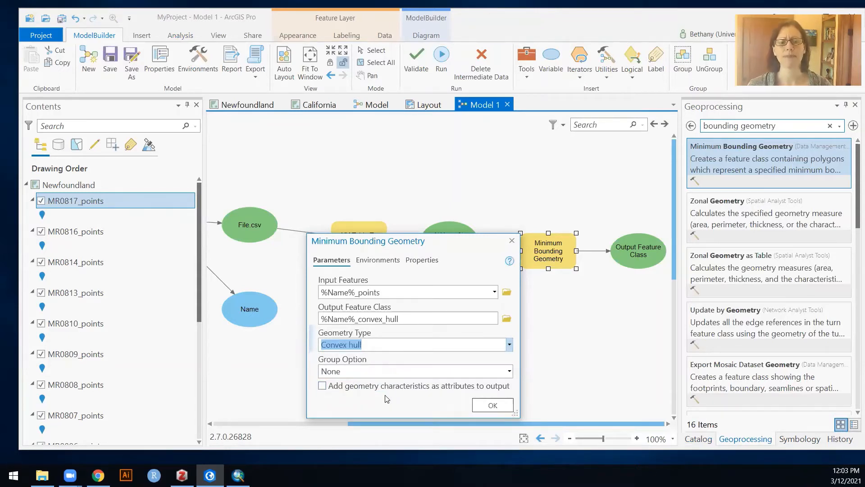
- Try grouping the convex hulls with the List option by the year field, and reset the group option to None
left_click(510, 371)
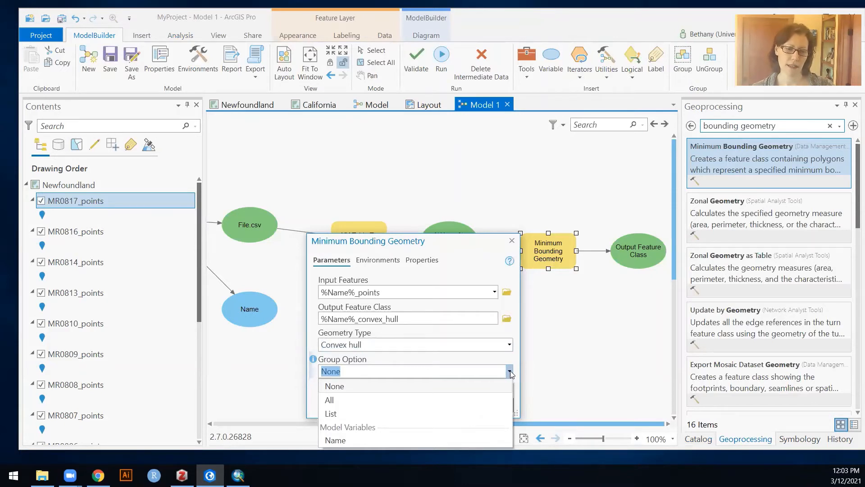
left_click(331, 413)
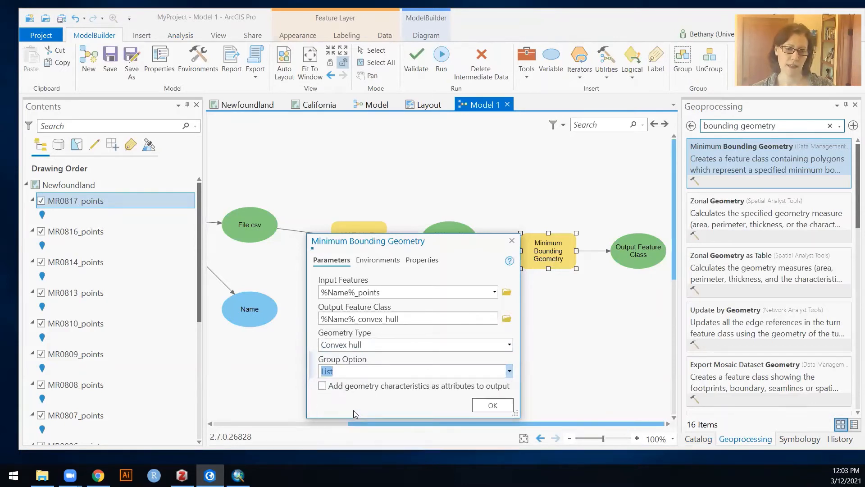
left_click(509, 398)
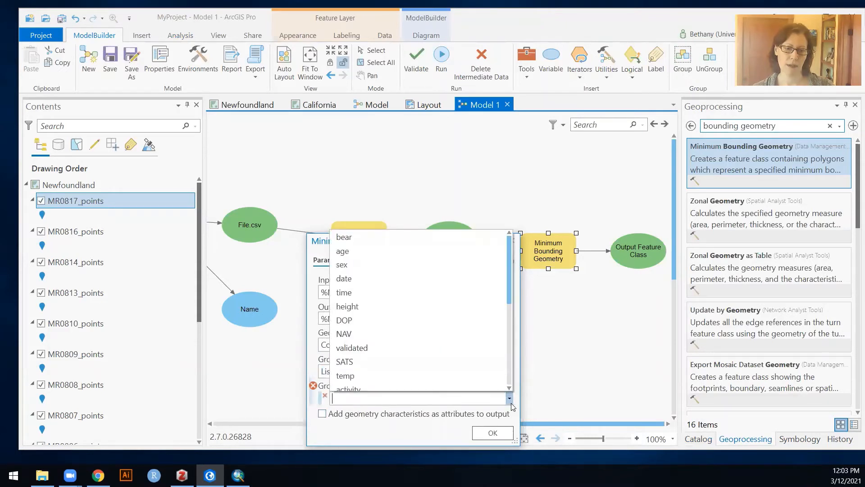
scroll(500, 363, "down", 2)
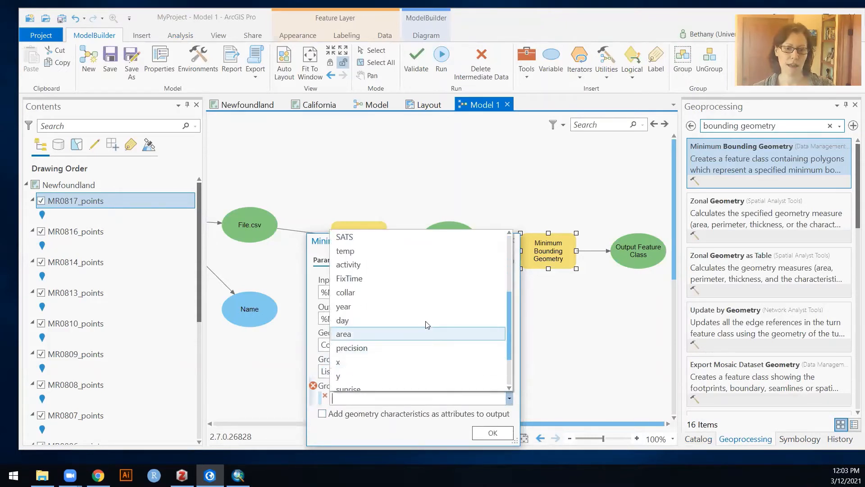
left_click(386, 309)
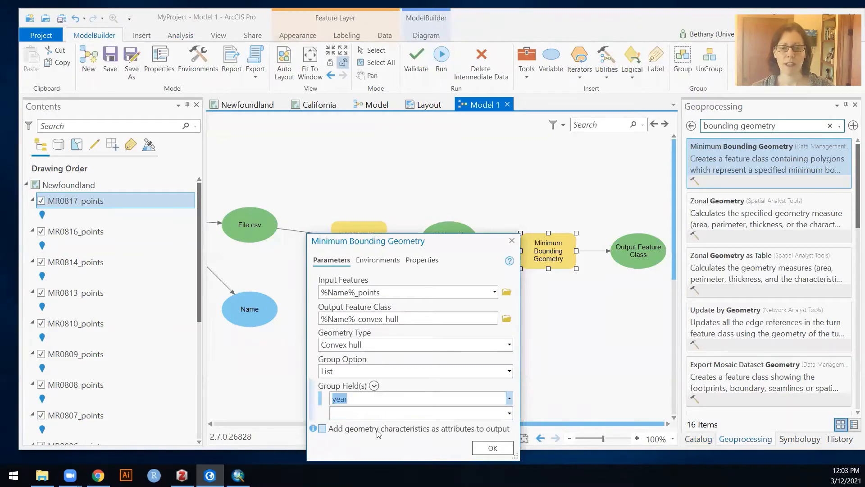
left_click(509, 399)
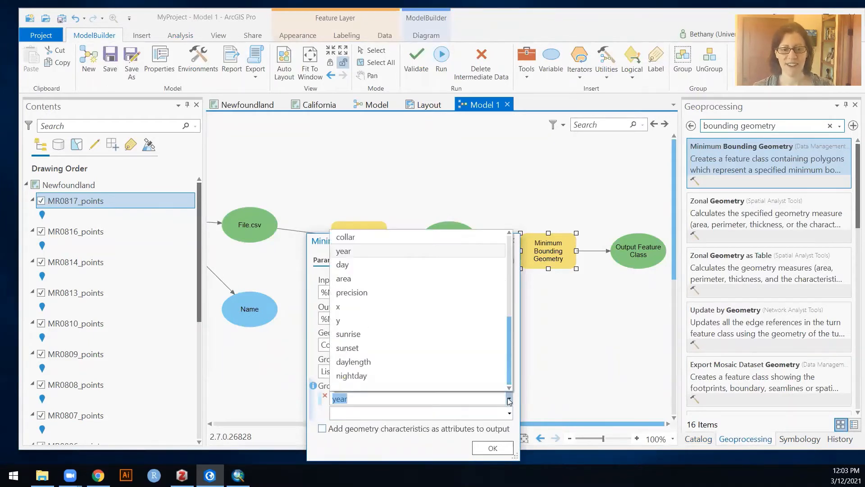
left_click(509, 399)
left_click(325, 396)
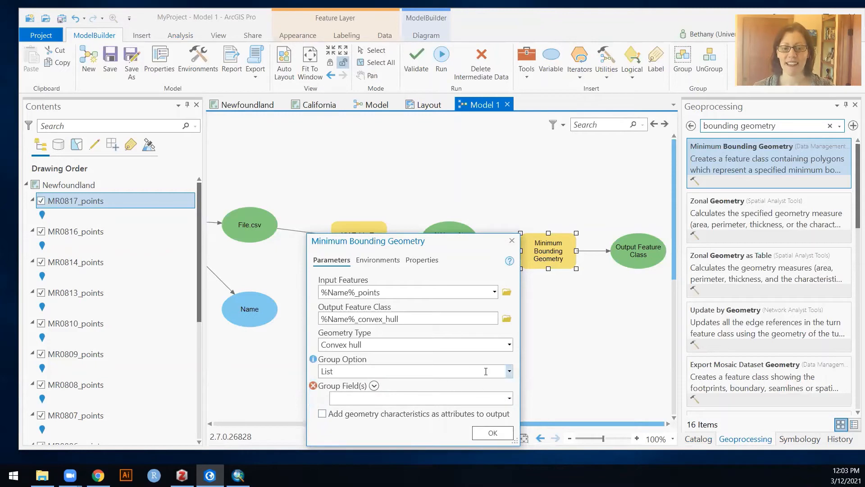
left_click(509, 371)
left_click(376, 383)
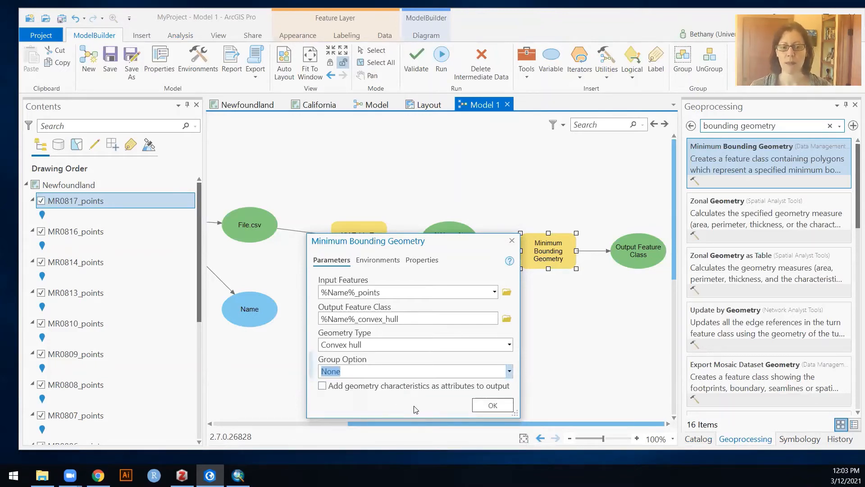
- Set the Minimum Bounding Geometry group option to All and apply the tool's parameters
left_click(503, 405)
left_click(494, 373)
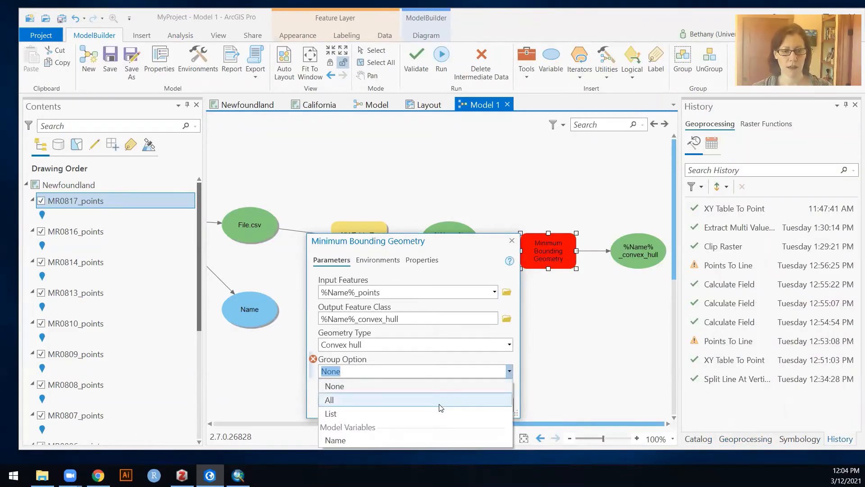
left_click(332, 399)
left_click(496, 406)
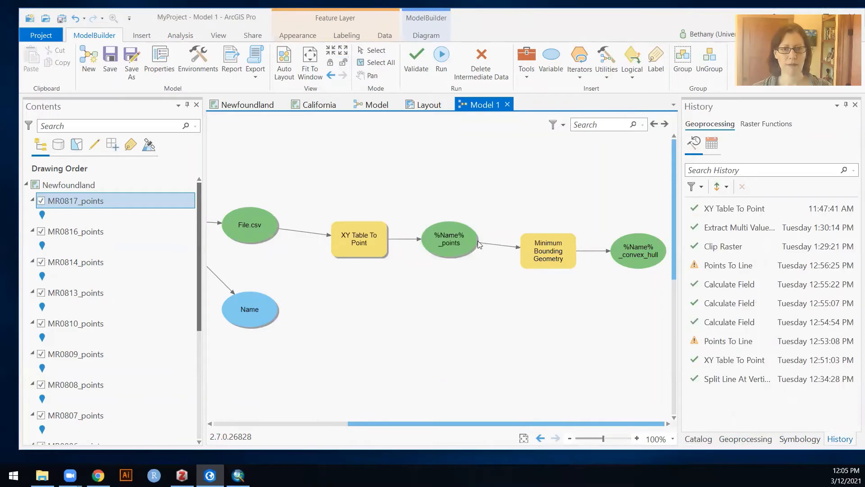
- Validate and run the whole Model 1, and close its run report
left_click(417, 61)
left_click(442, 55)
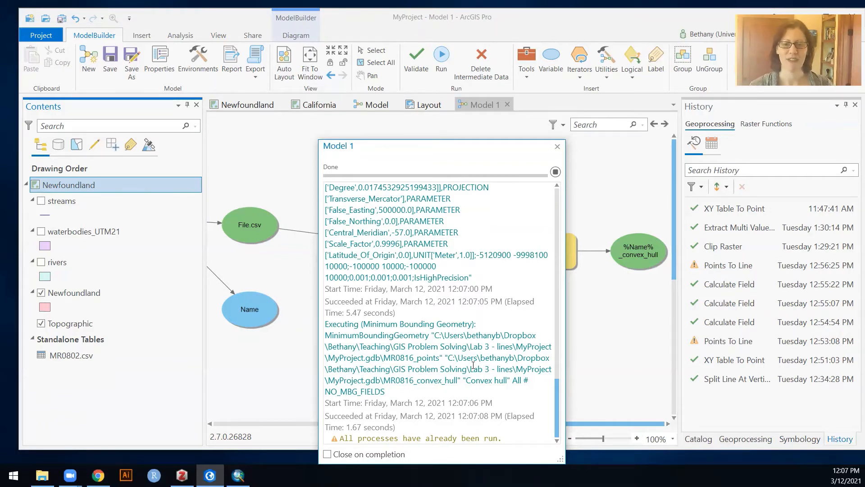
left_click(558, 147)
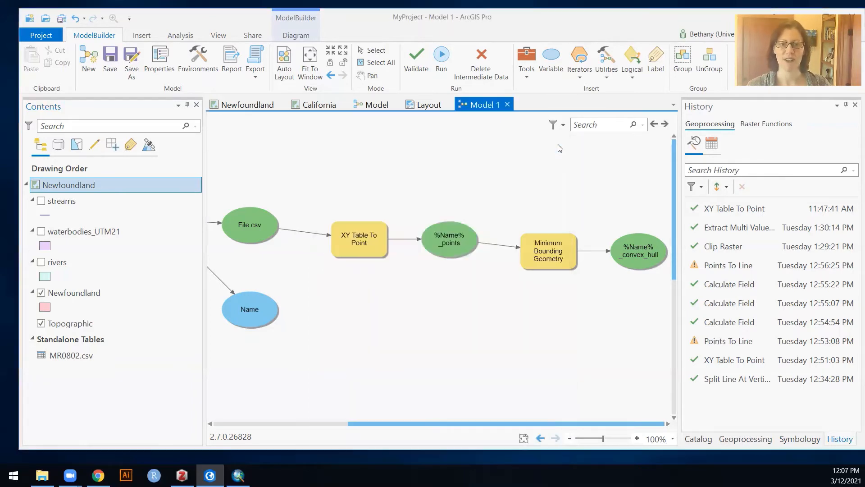
- Switch to the Newfoundland map and refresh MyProject.gdb in the project catalog
left_click(249, 104)
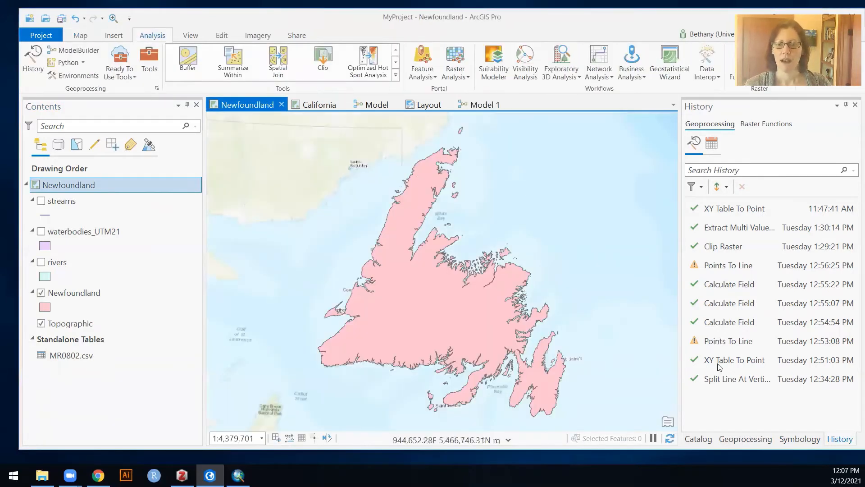
left_click(699, 439)
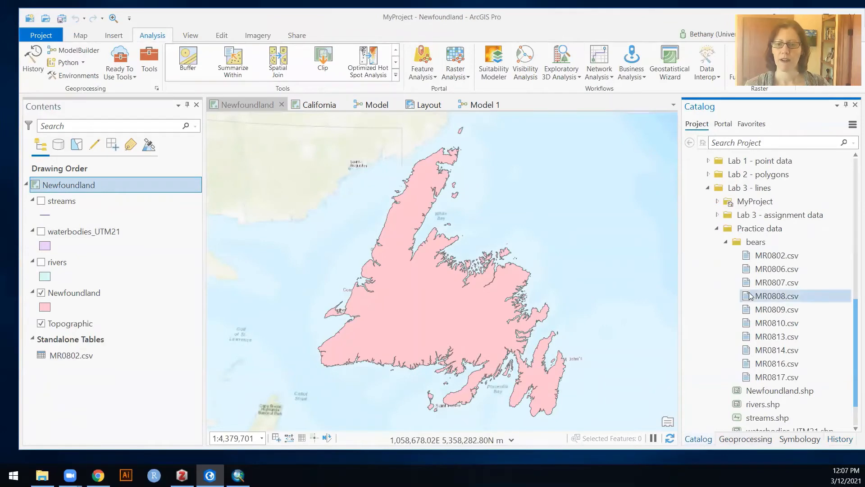
scroll(747, 247, "up", 5)
scroll(746, 245, "up", 4)
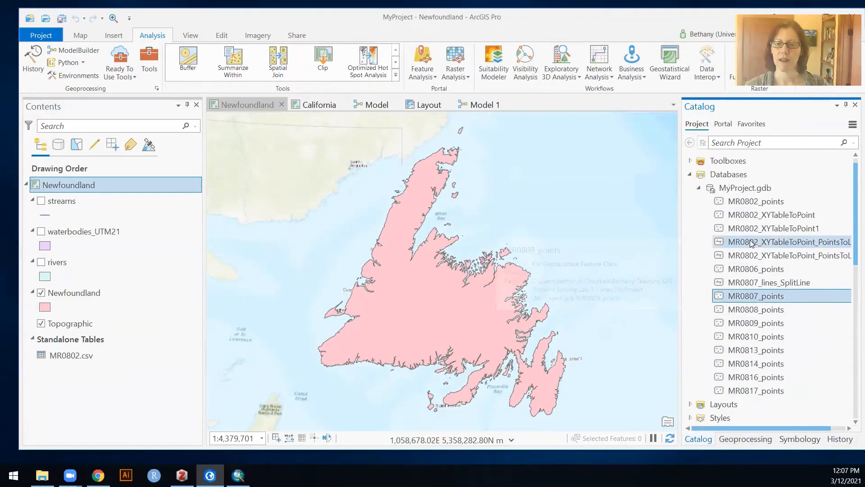
right_click(750, 191)
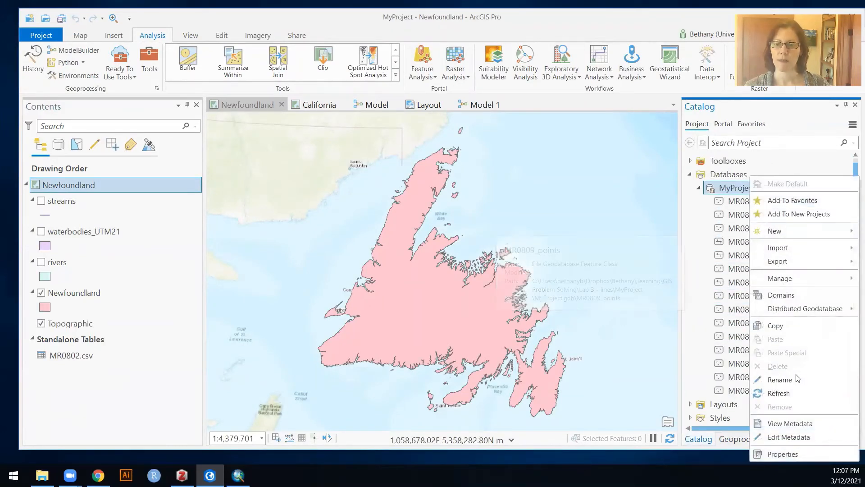
left_click(796, 393)
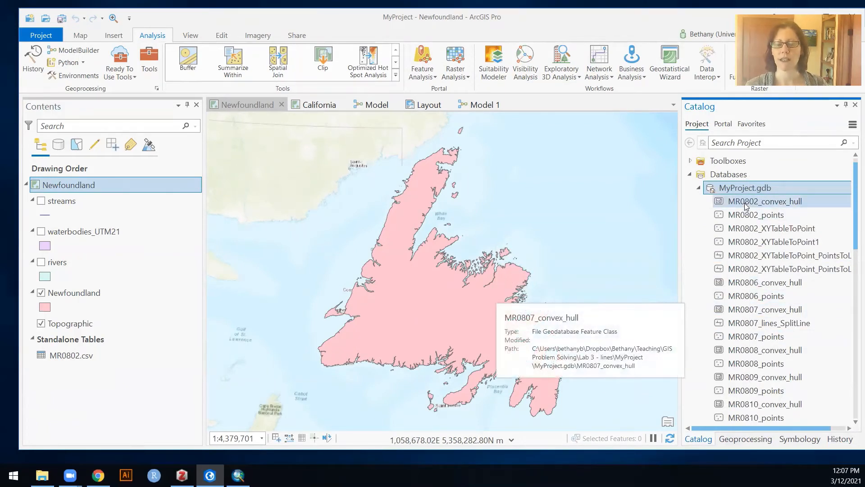
- Add MR0802_points and MR0802_convex_hull from MyProject.gdb to the Newfoundland map and zoom to the bear's points
double_click(748, 215)
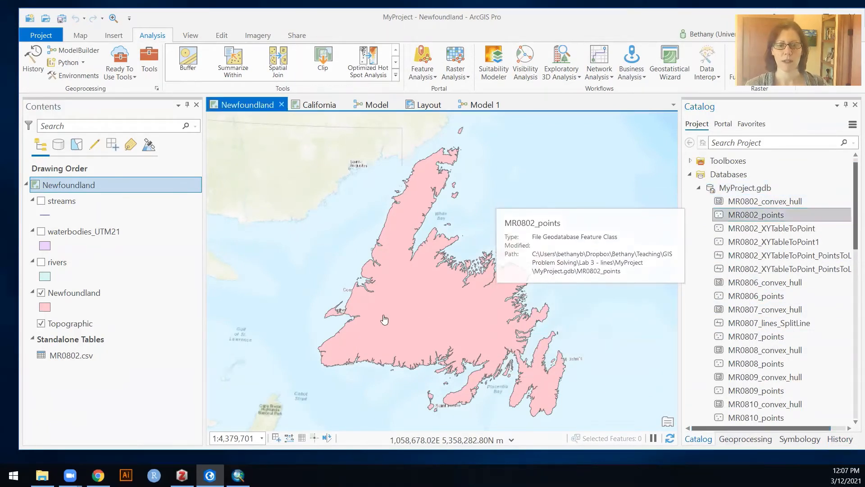
scroll(482, 350, "up", 8)
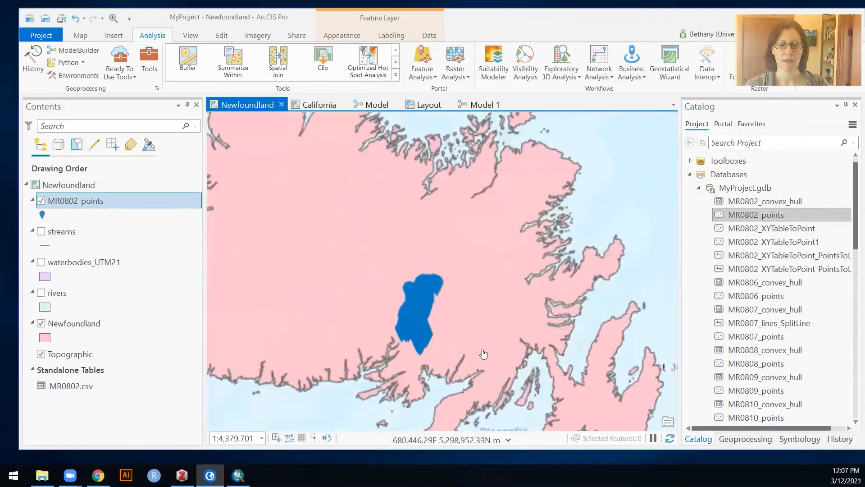
left_click_drag(399, 292, 580, 309)
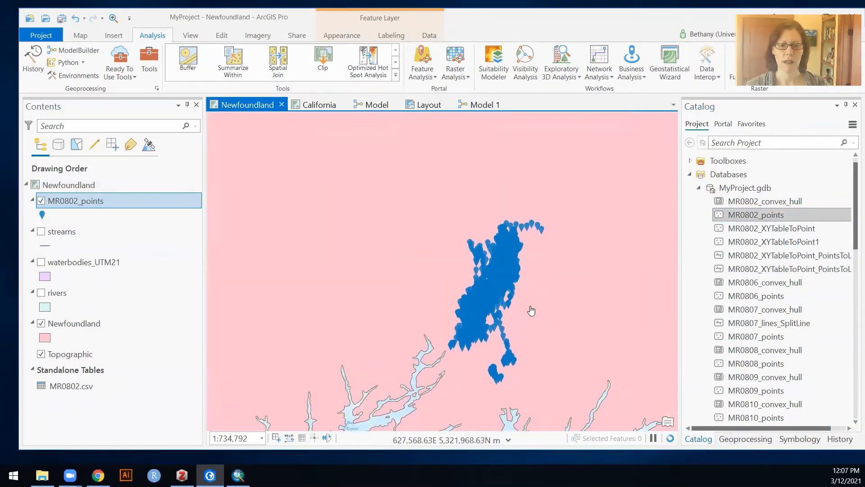
double_click(761, 201)
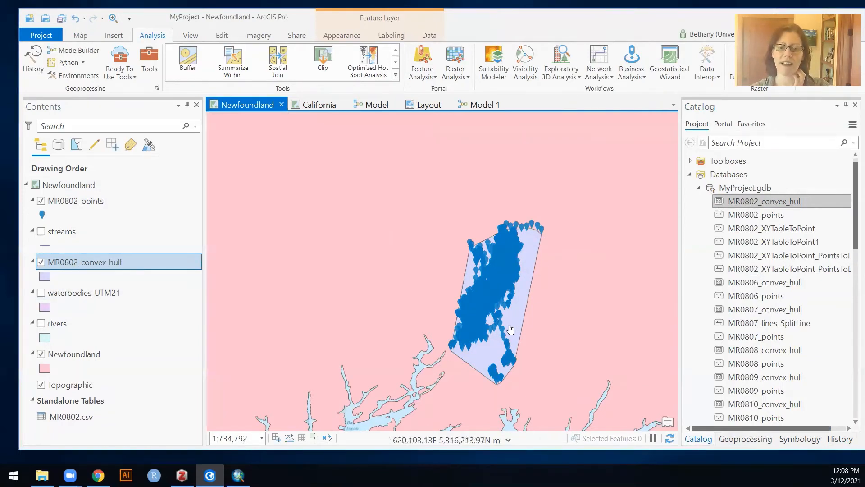
- Examine the Shape_Area value in the MR0802_convex_hull attribute table, and close the table
right_click(80, 263)
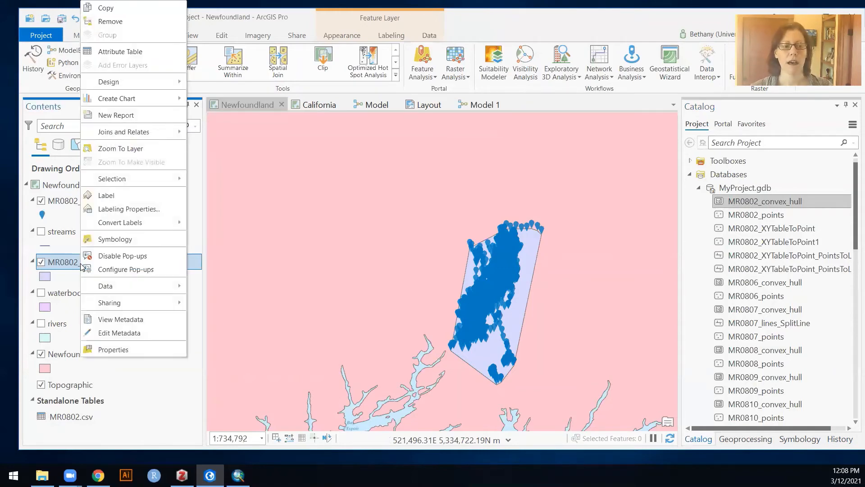
left_click(120, 52)
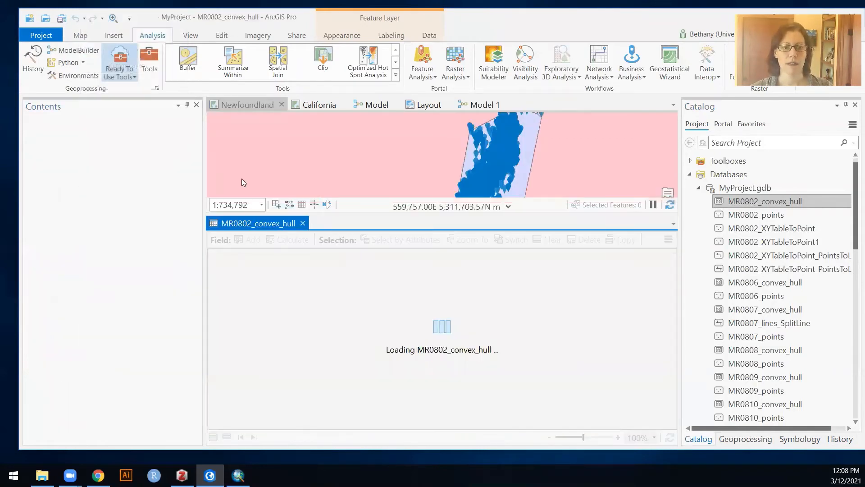
left_click(407, 269)
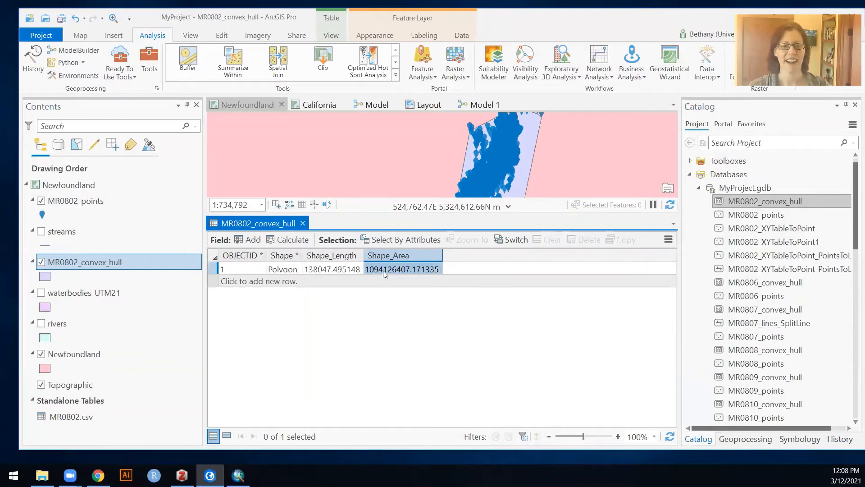
left_click(303, 223)
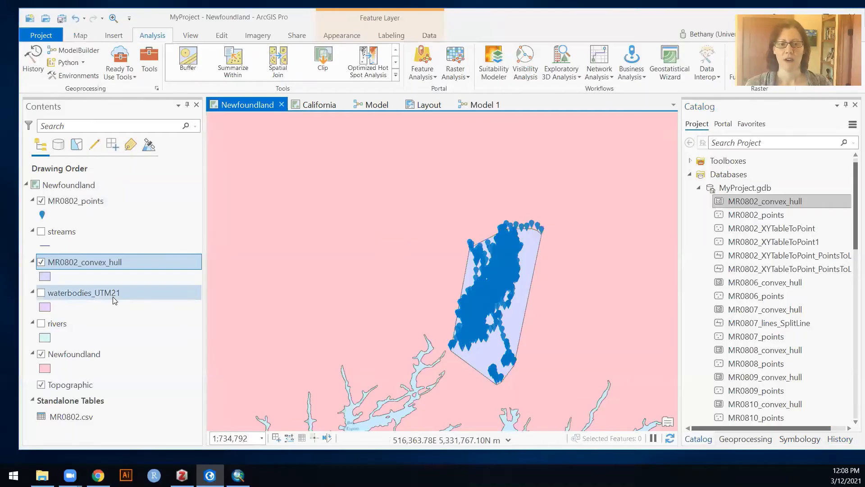
- Switch back to Model 1 and remove the MR0802_convex_hull layer from the Newfoundland map
left_click(486, 106)
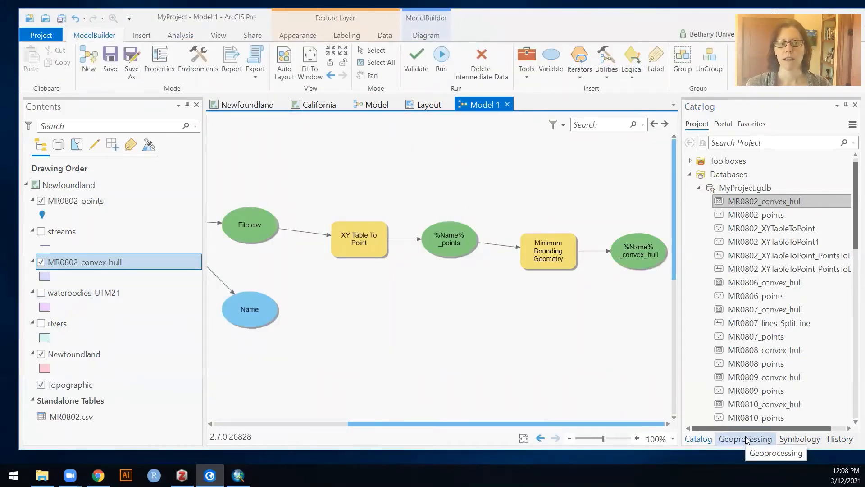
right_click(78, 261)
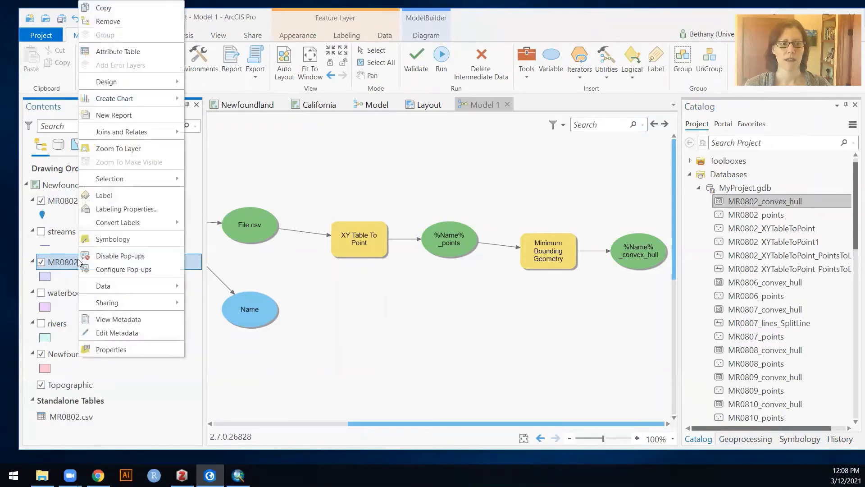
left_click(108, 21)
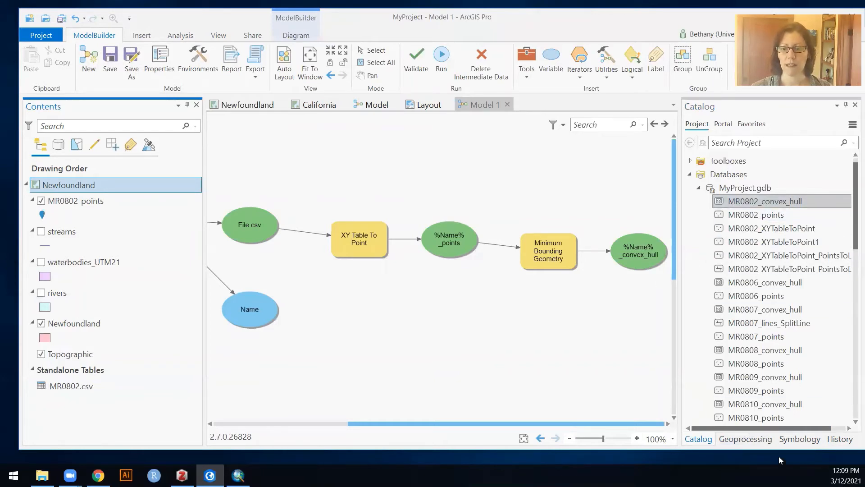
- Find the Points To Line tool by searching for "point to line", add it to the model, and connect %Name%_points as its Input Features
left_click(760, 446)
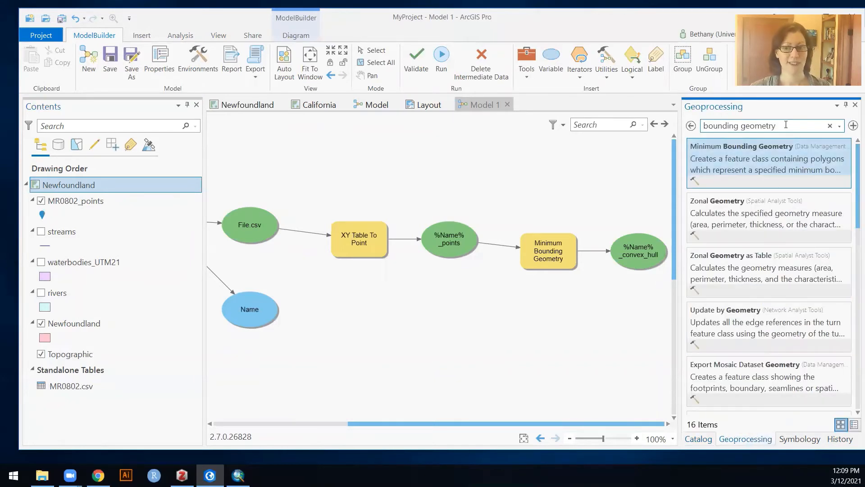
left_click(696, 130)
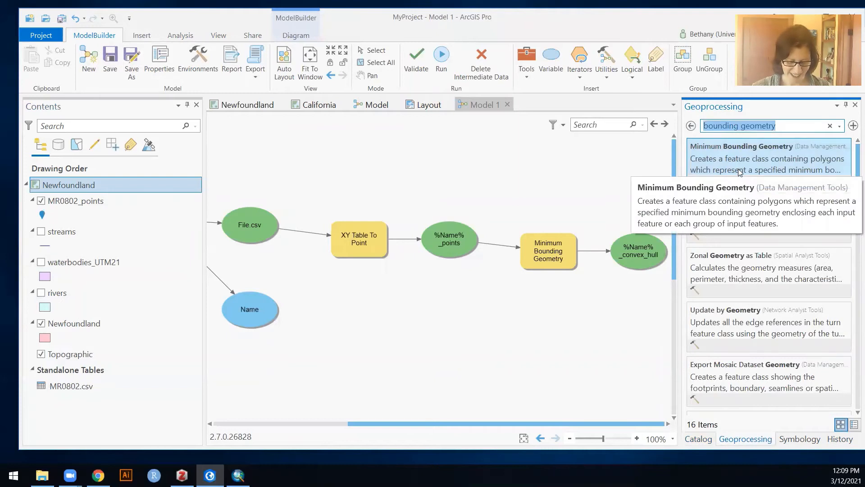
type("point ")
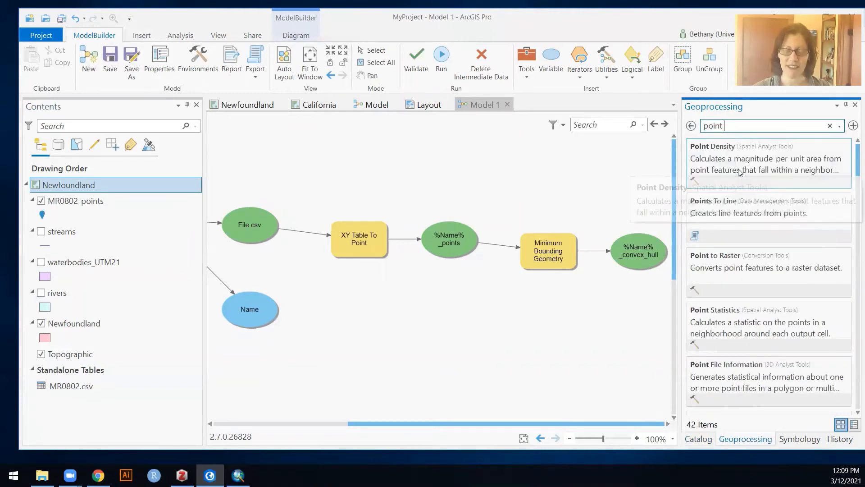
type("to line")
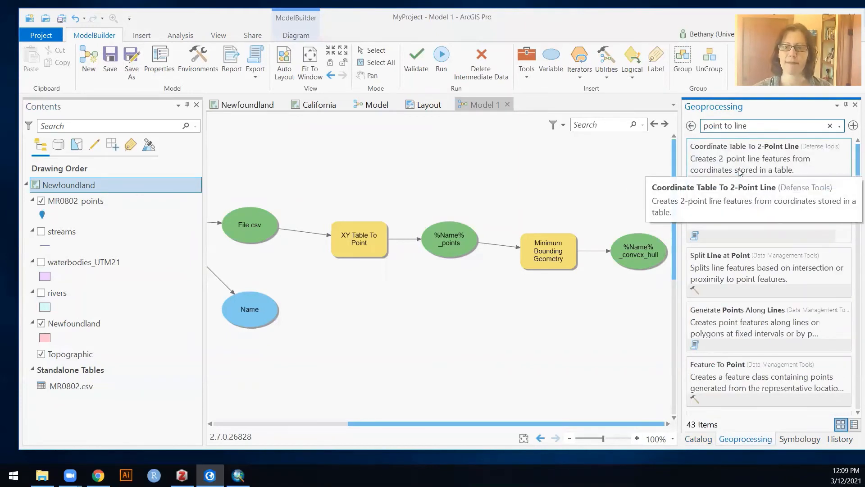
left_click_drag(748, 221, 523, 172)
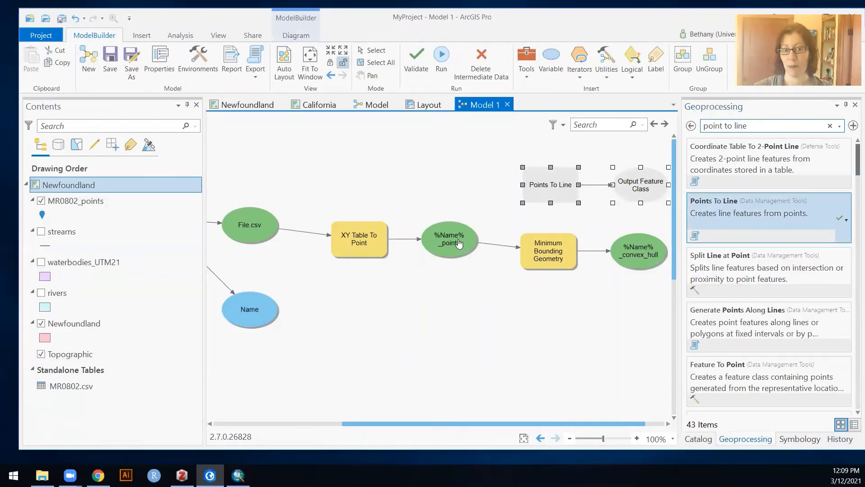
left_click_drag(459, 240, 535, 191)
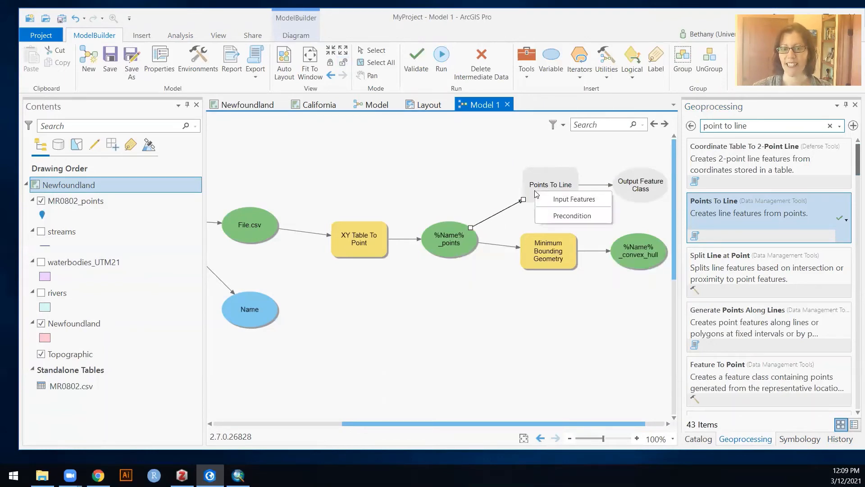
left_click(554, 199)
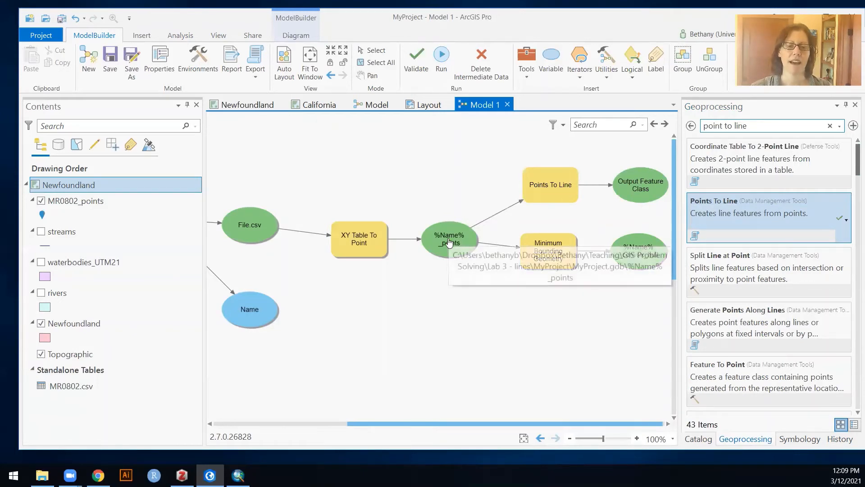
- Name the Points To Line output feature class %Name%_line in MyProject.gdb
double_click(546, 191)
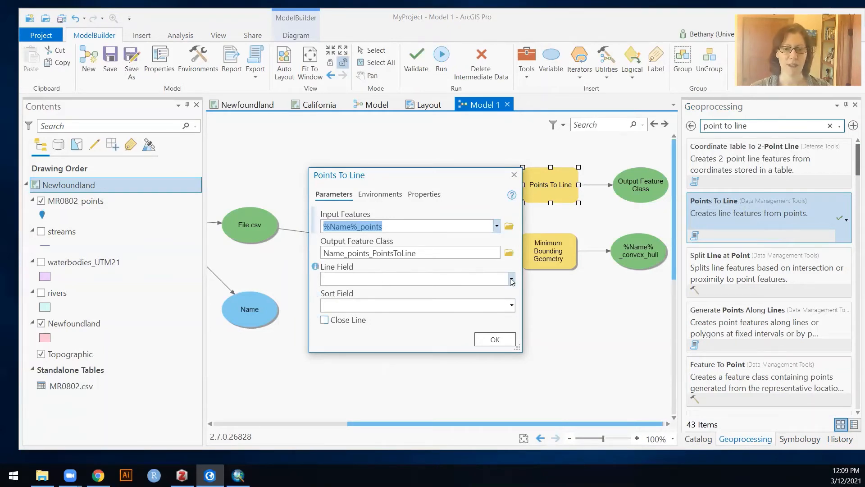
left_click(433, 254)
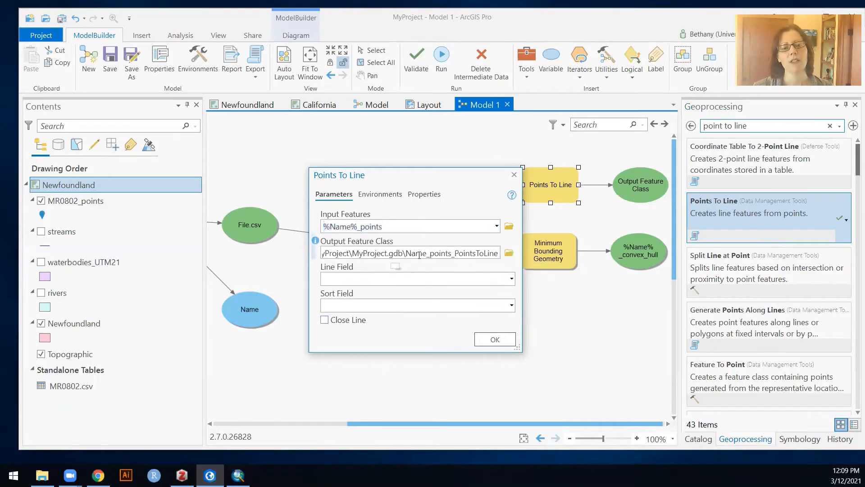
left_click(408, 253)
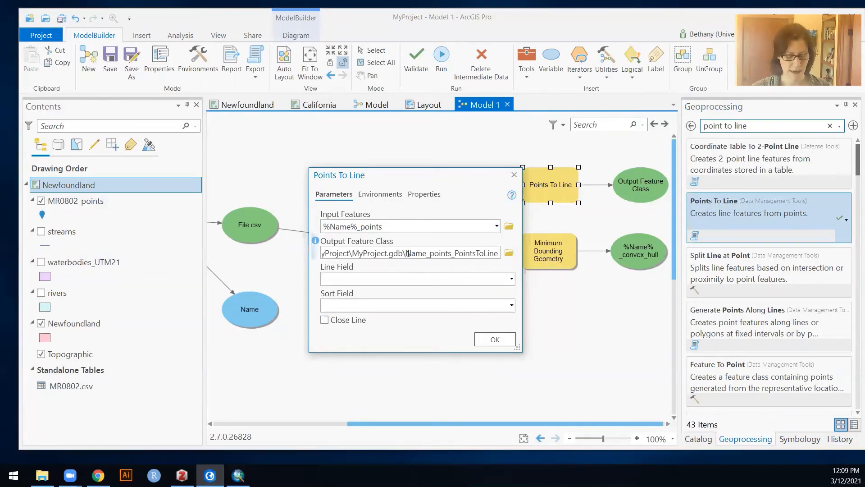
type("%")
left_click(434, 252)
type("%")
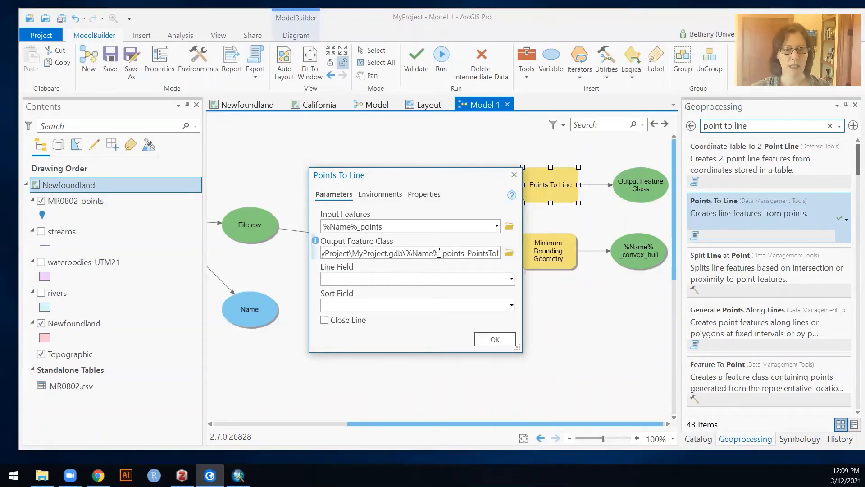
key("Delete")
key("Delete")
key("Delete")
key("Delete")
key("Delete")
key("Delete")
key("Delete")
key("Delete")
key("Delete")
key("Delete")
key("Delete")
key("Delete")
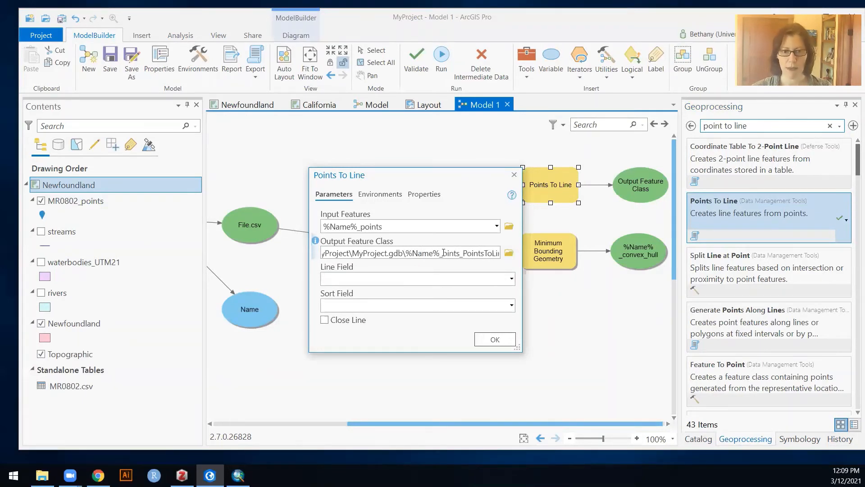
key("Delete")
key("Delete")
key("Delete")
key("Delete")
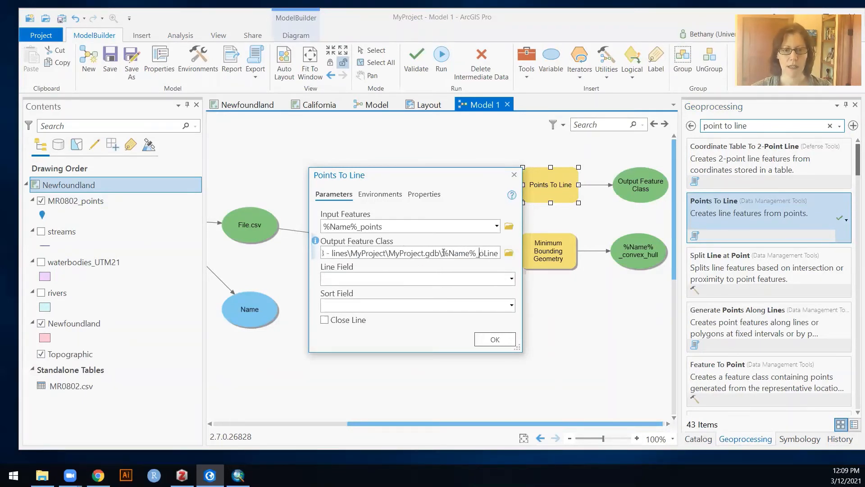
type("l")
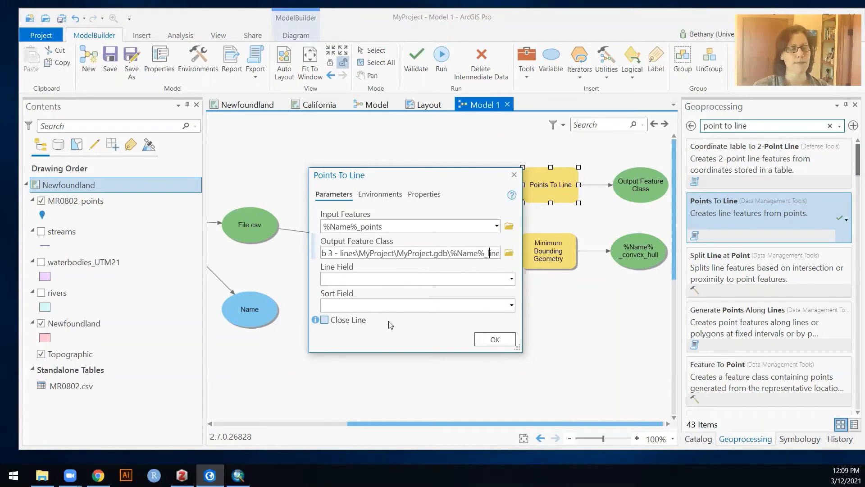
- Set the Points To Line sort field to OBJECTID and apply the tool's parameters
left_click(511, 305)
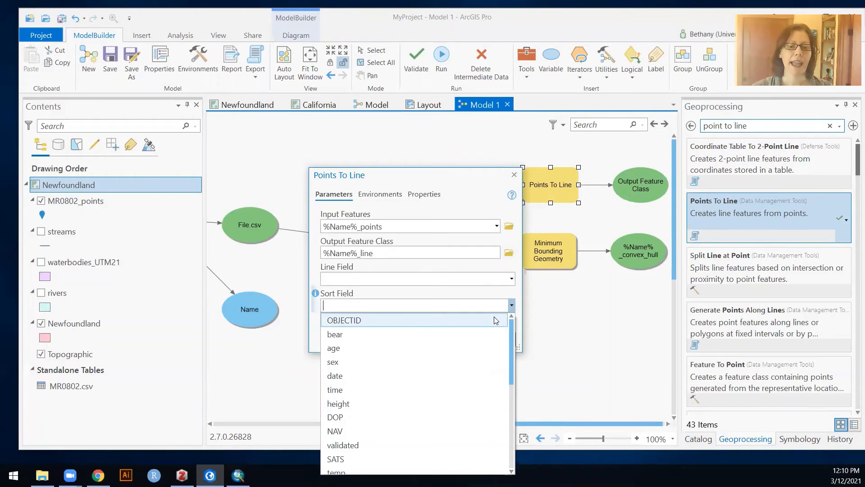
left_click(335, 321)
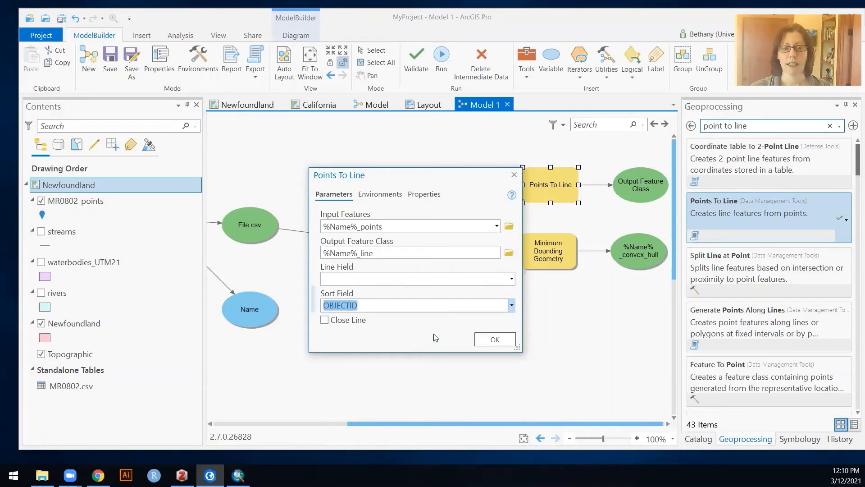
left_click(494, 339)
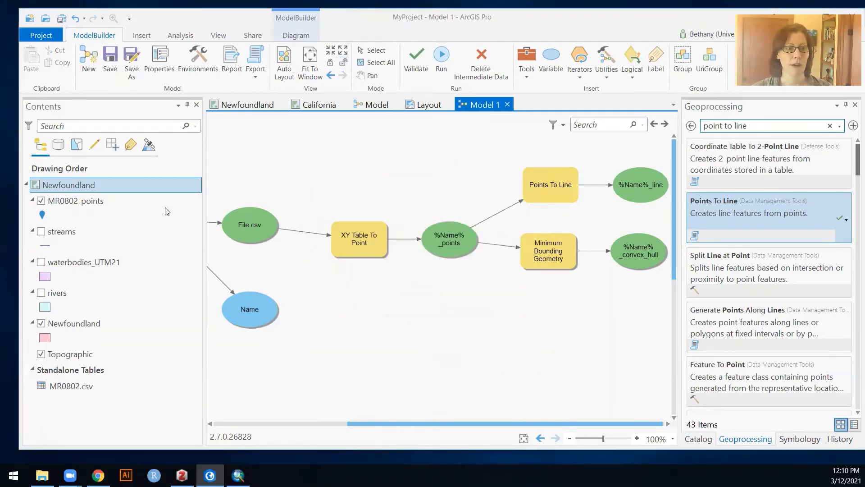
- Examine the OBJECTID, date and time columns in the MR0802_points attribute table to check the point order
right_click(76, 202)
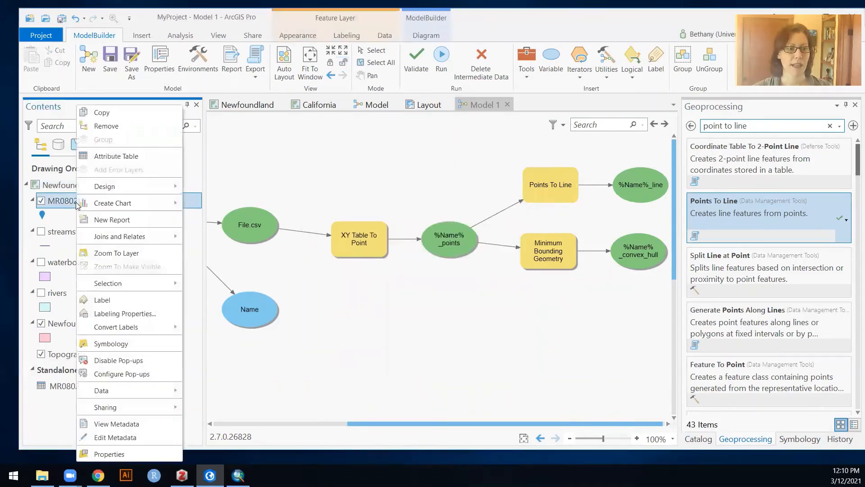
left_click(100, 158)
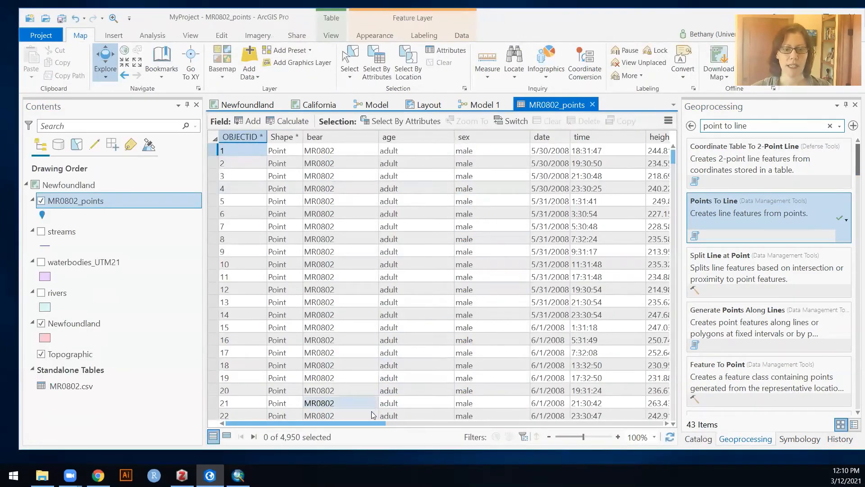
left_click_drag(371, 423, 403, 423)
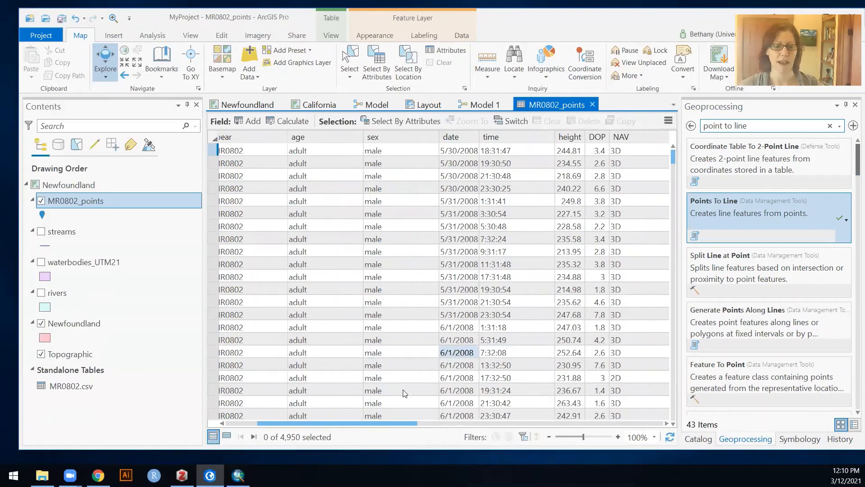
left_click_drag(398, 424, 328, 425)
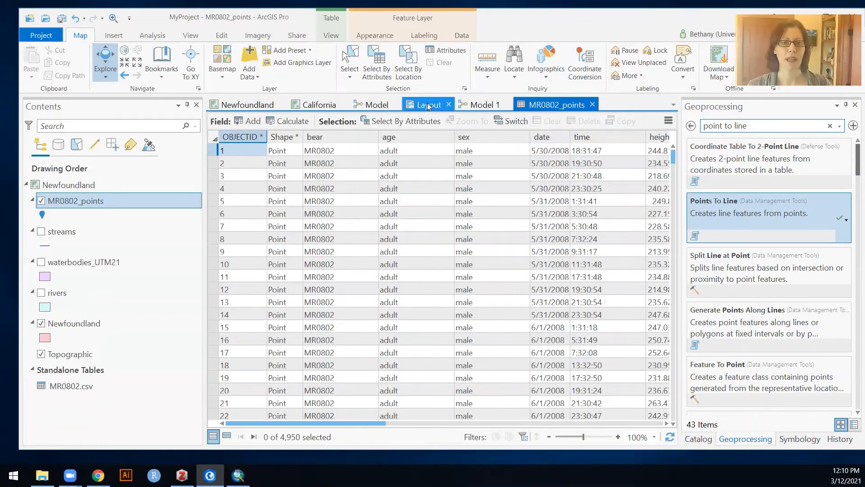
- Review the Points To Line parameters in Model 1 and keep OBJECTID as the sort field
left_click(482, 105)
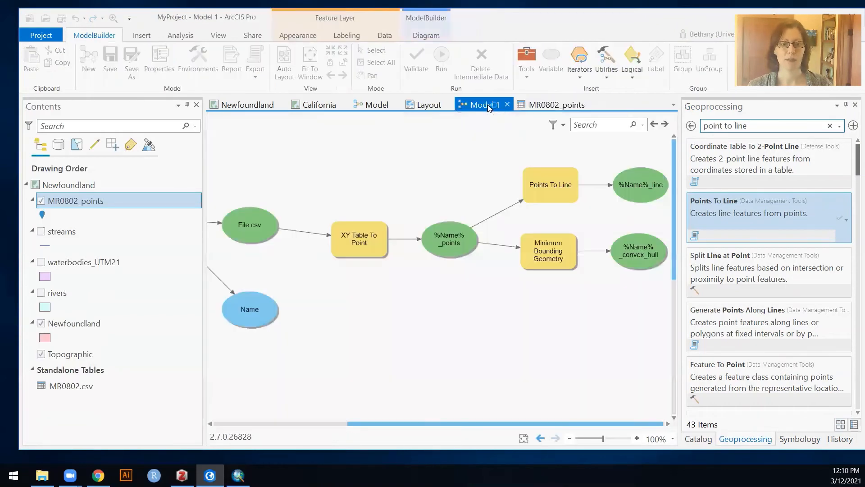
double_click(569, 189)
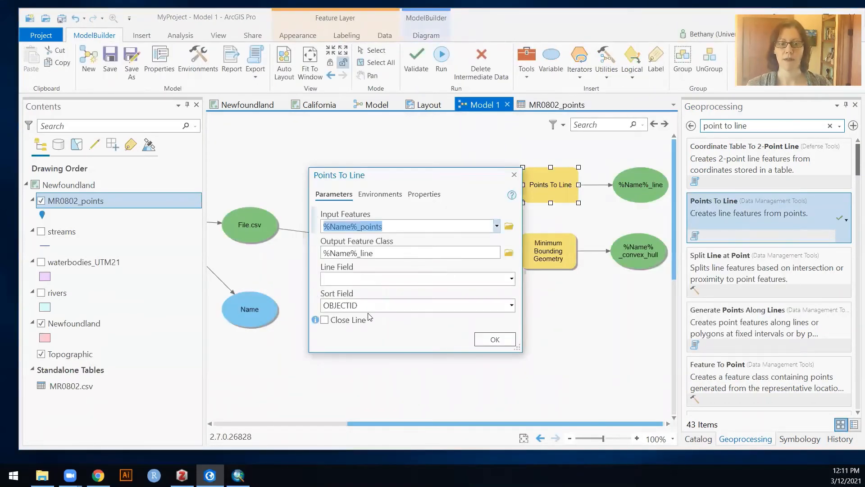
left_click(510, 309)
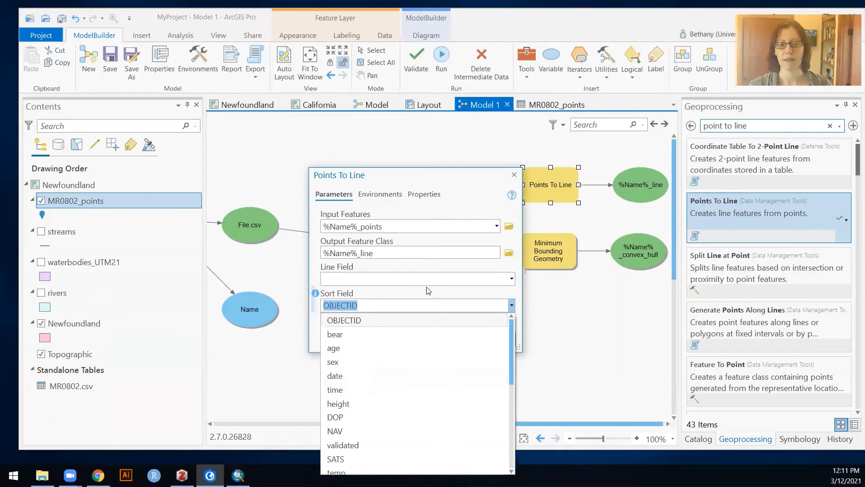
left_click(463, 180)
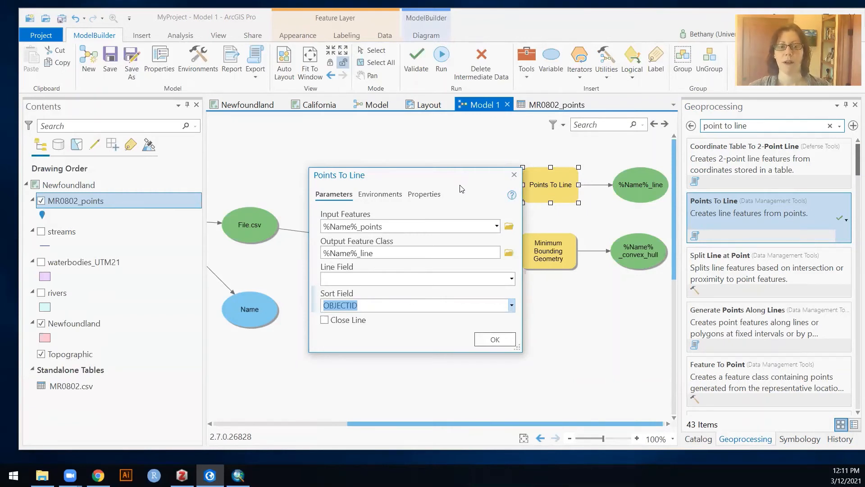
left_click(495, 340)
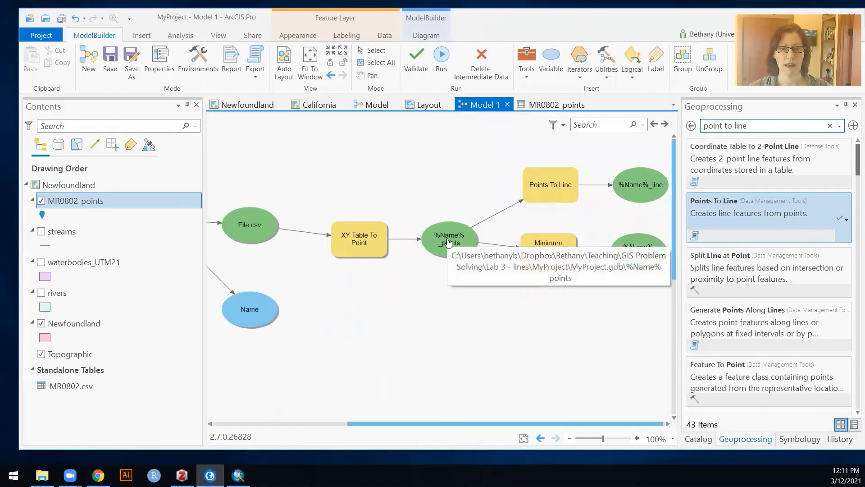
- Run Points To Line on MR0802_points outside the model, with output MR0802_points_PointsToLine and no line or sort field
left_click(721, 202)
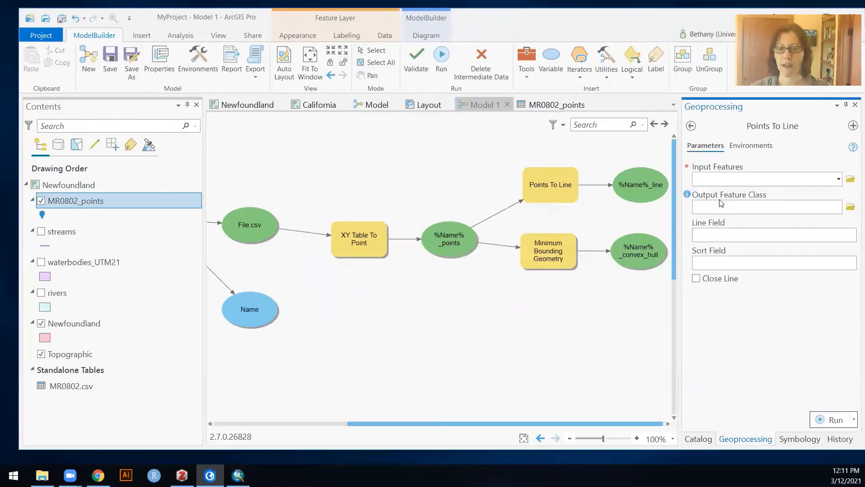
left_click(839, 179)
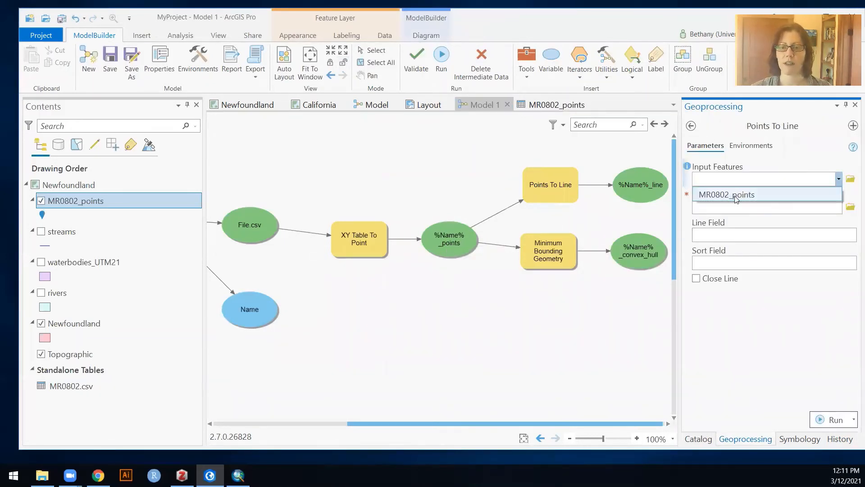
left_click(842, 198)
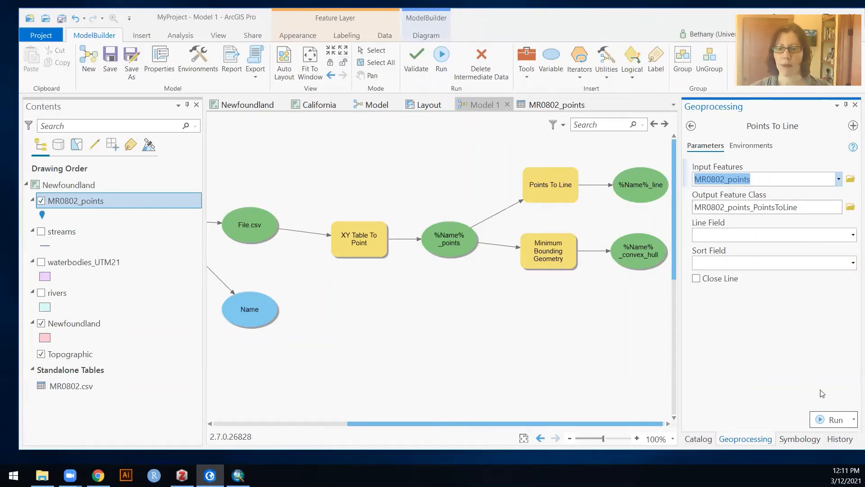
left_click(829, 419)
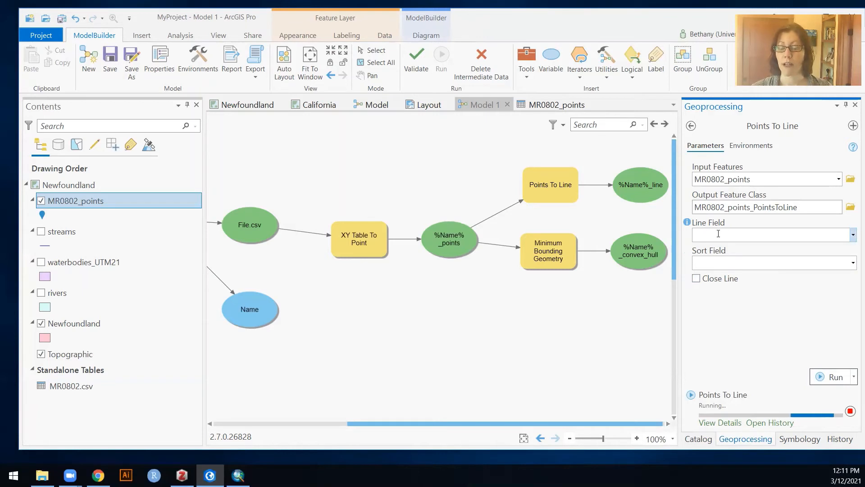
mouse_move(690, 224)
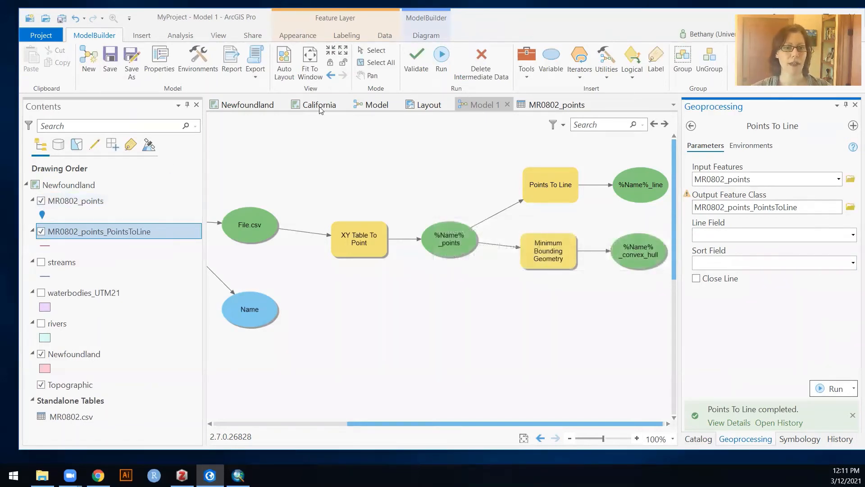
- Hide MR0802_points in the Newfoundland map to view the path alone and open the MR0802_points_PointsToLine attribute table
left_click(247, 105)
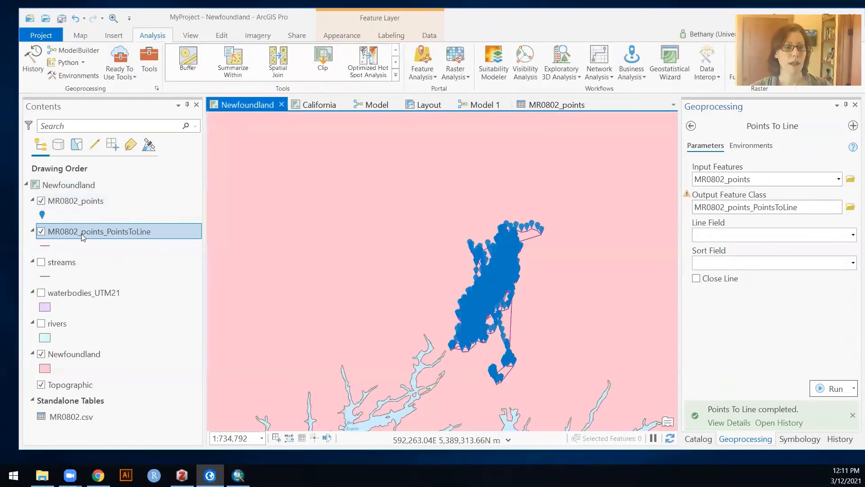
left_click(43, 200)
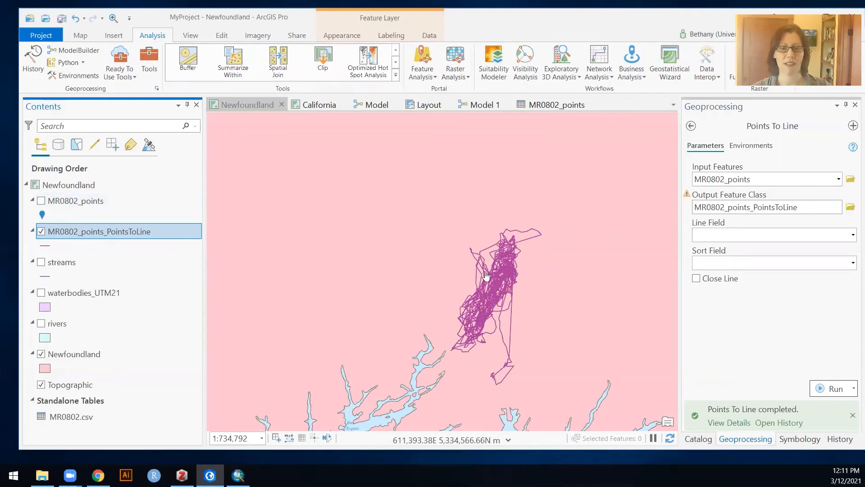
right_click(83, 232)
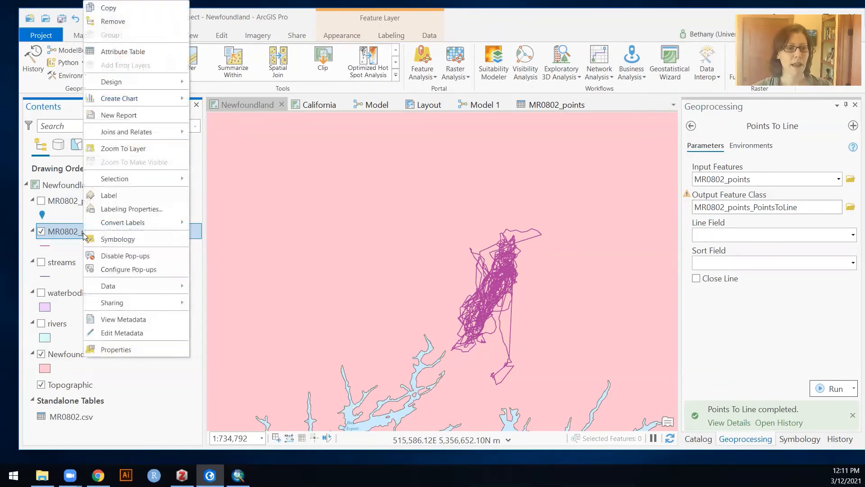
left_click(127, 51)
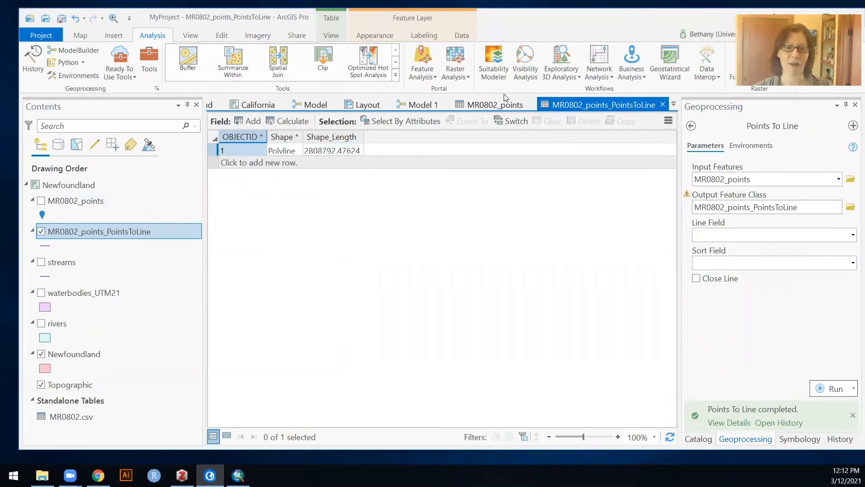
- Compare the line's attributes with the date and time records in the MR0802_points table and close the line's table
left_click(496, 105)
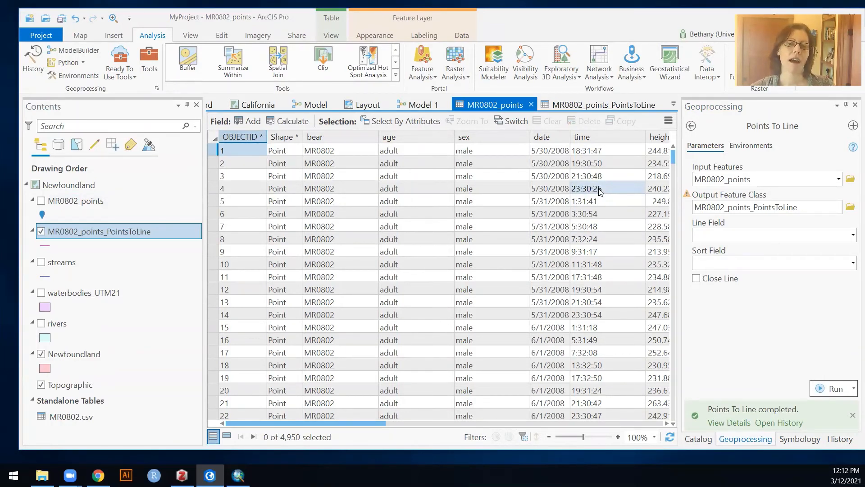
left_click(585, 105)
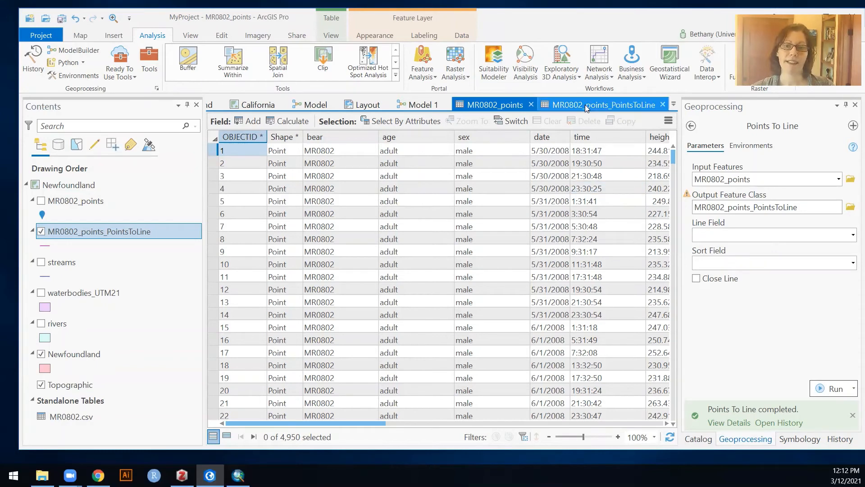
left_click(661, 105)
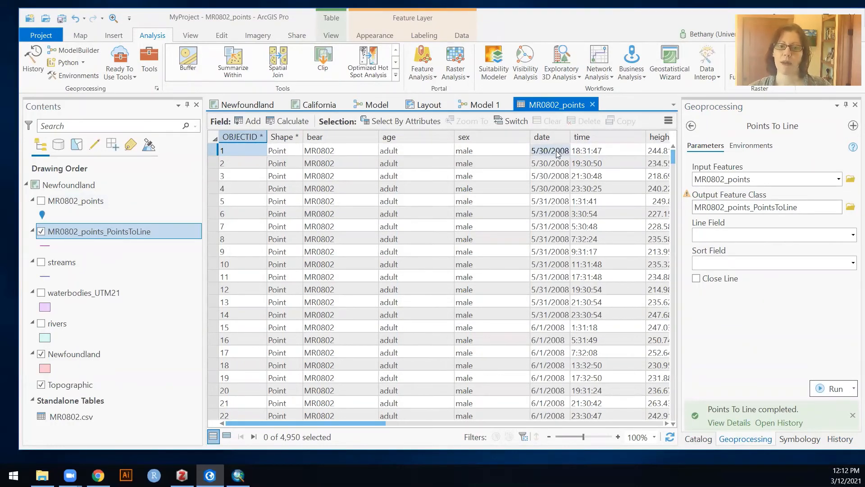
- Set the Points To Line line field to date and rerun the tool on MR0802_points
left_click(853, 234)
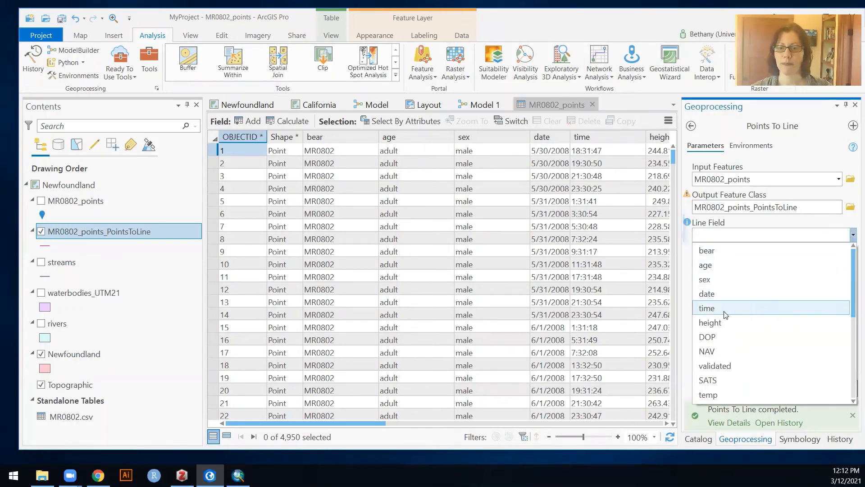
left_click(762, 293)
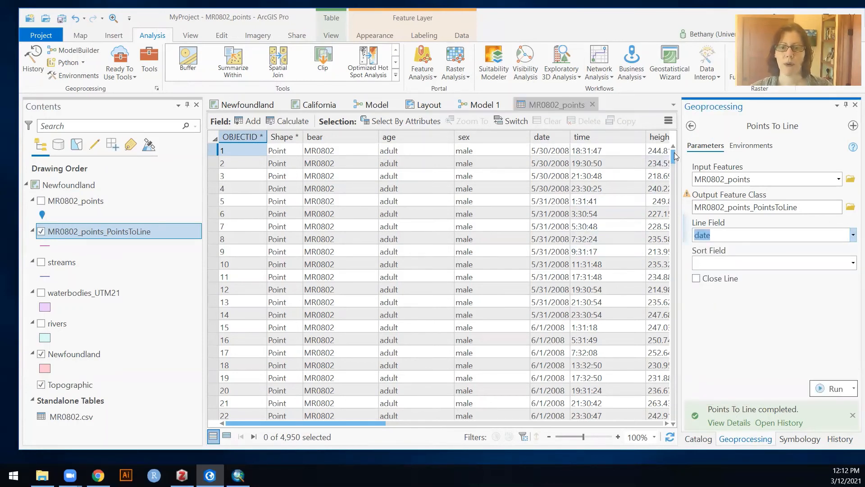
mouse_move(675, 155)
left_mouse_down()
mouse_move(671, 406)
mouse_move(674, 153)
left_mouse_up()
left_click(824, 390)
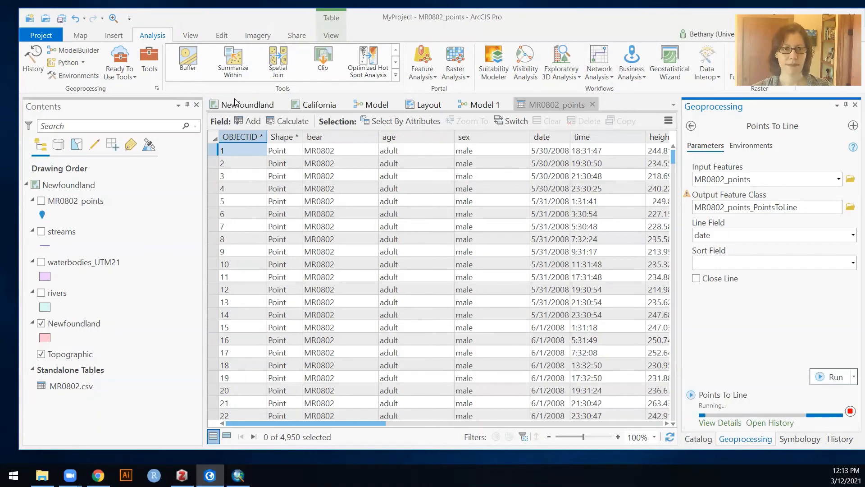
- Inspect the date-grouped MR0802_points_PointsToLine paths in the Newfoundland map and open the layer's attribute table
left_click(236, 104)
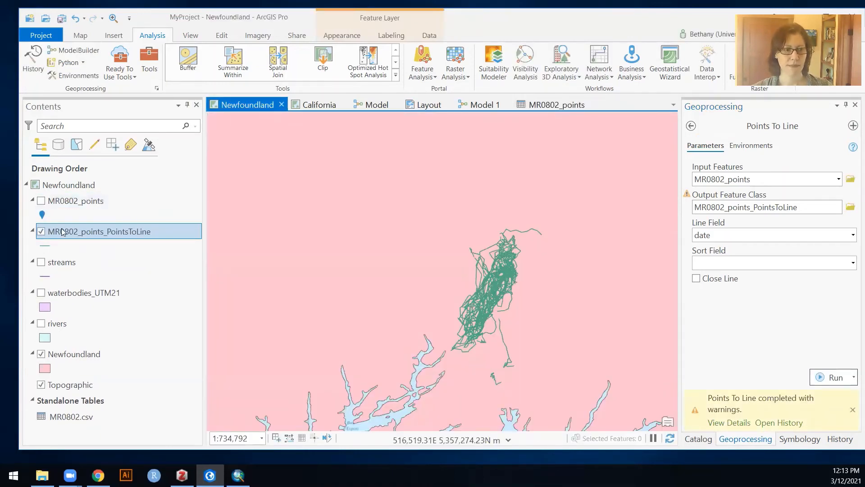
right_click(61, 235)
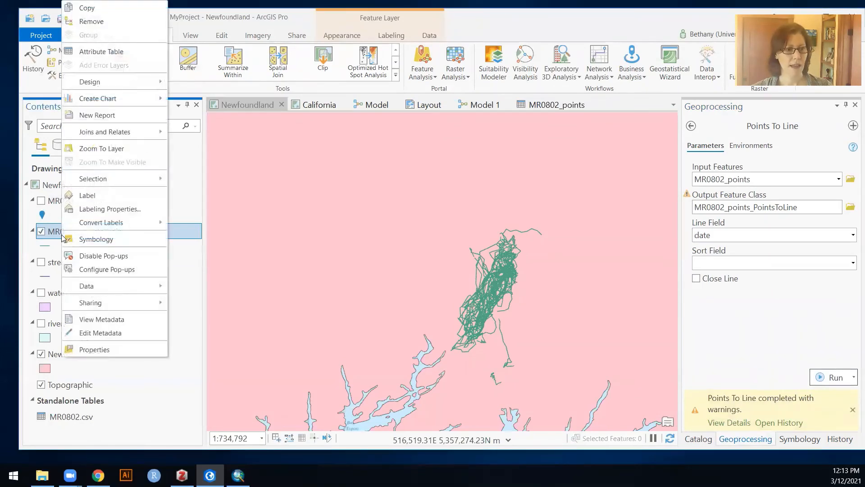
left_click(108, 52)
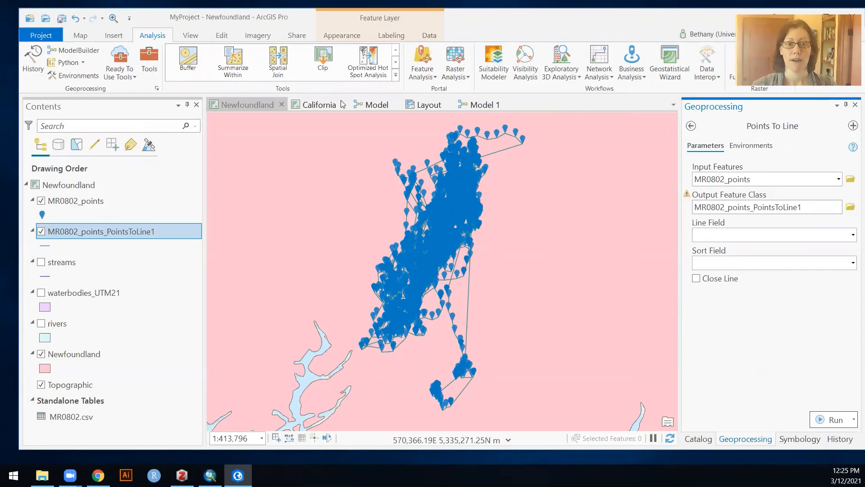
- Find Split Line At Vertices by searching for "split line" and set its input features to MR0802_points_PointsToLine1
left_click(691, 126)
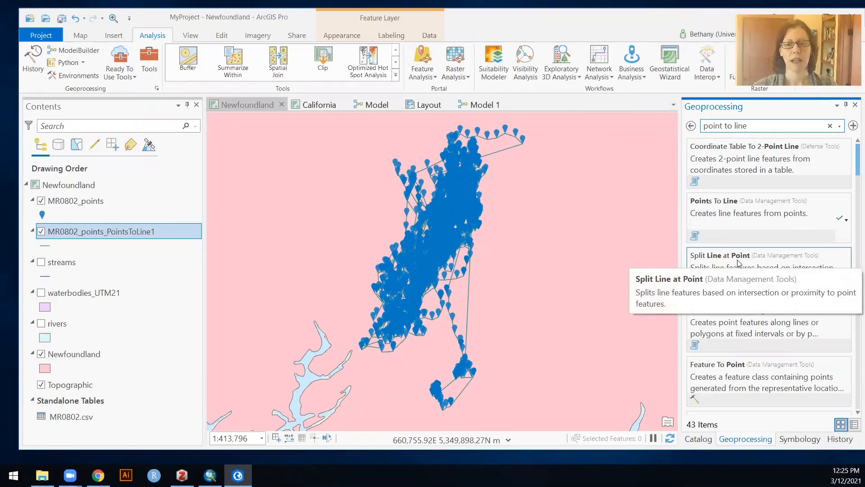
left_click_drag(750, 127, 702, 127)
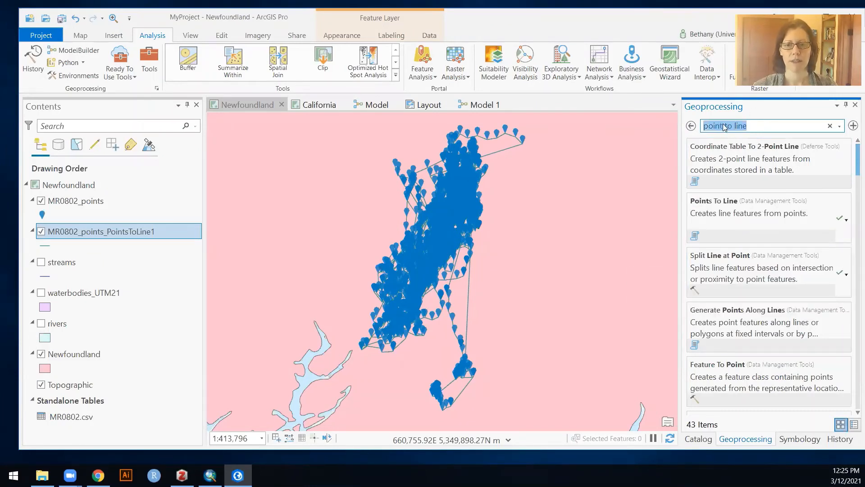
type("spl")
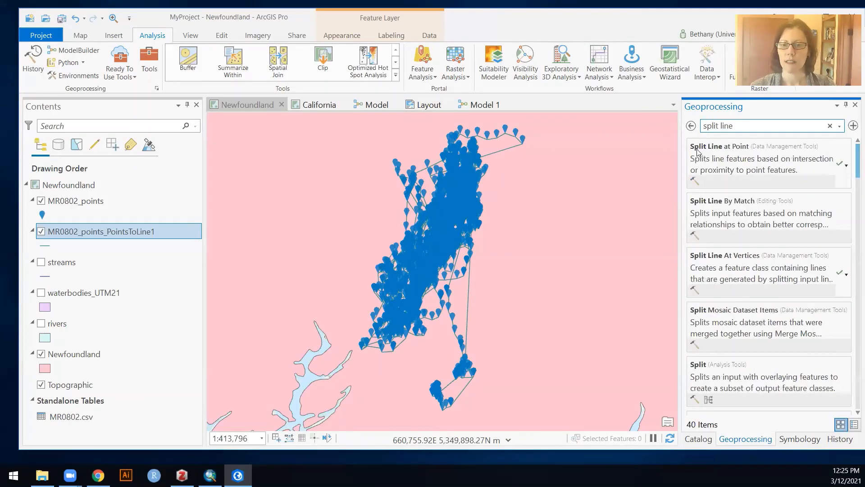
left_click(725, 258)
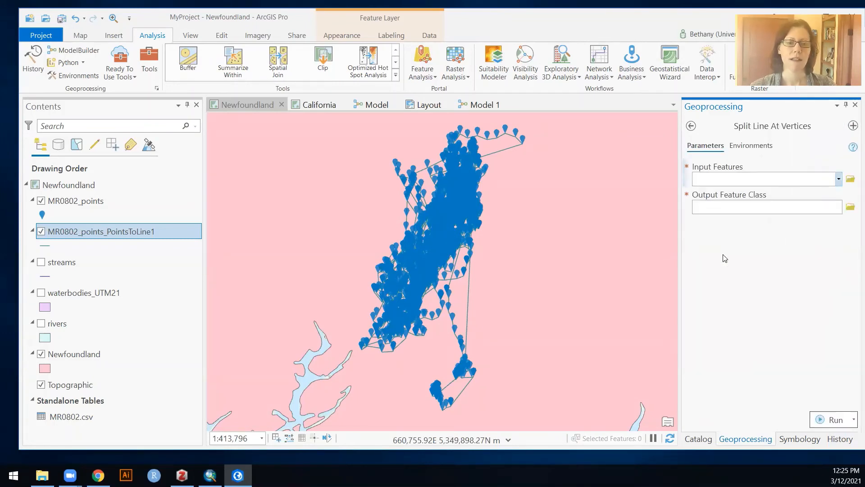
left_click(838, 179)
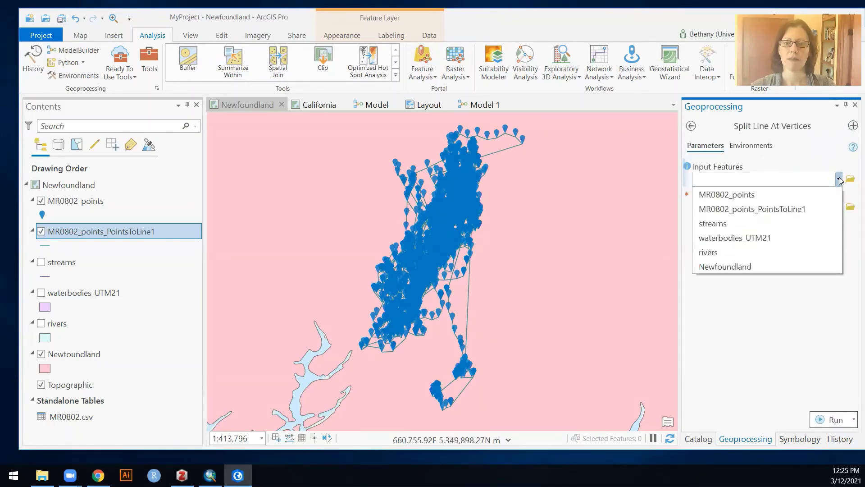
left_click(802, 209)
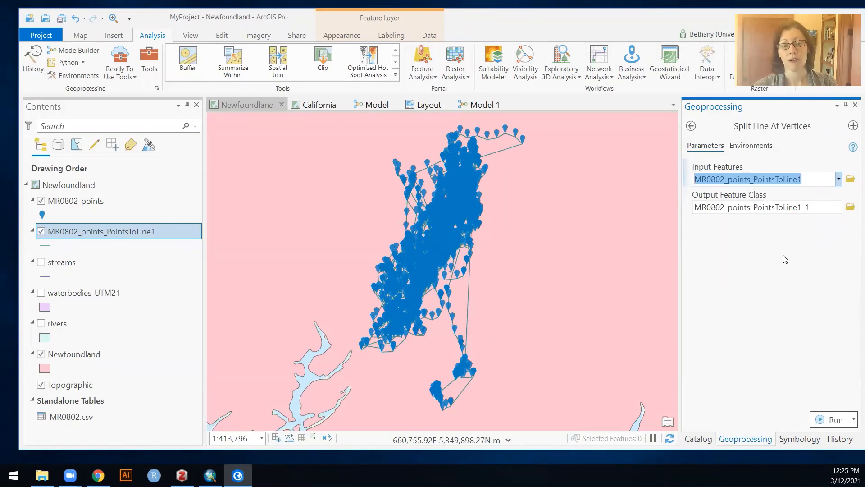
- Examine the path's vertices and segments between GPS points at its northeastern end in the Newfoundland map
scroll(513, 149, "up", 3)
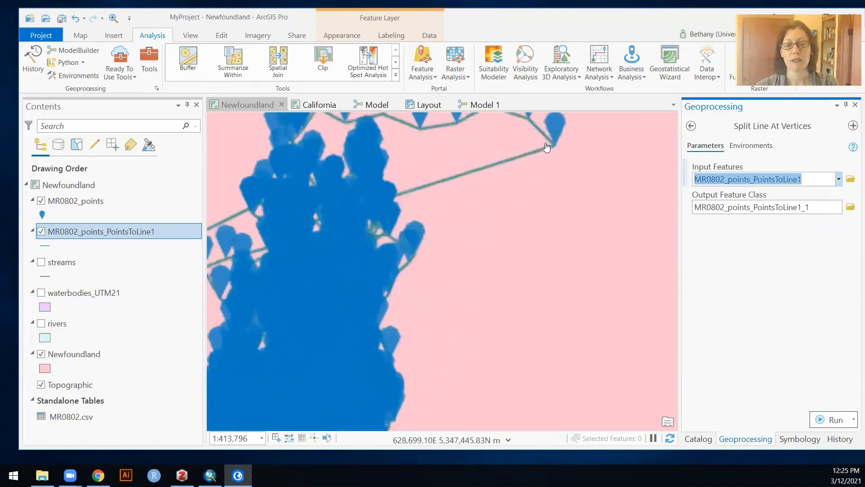
scroll(503, 194, "up", 6)
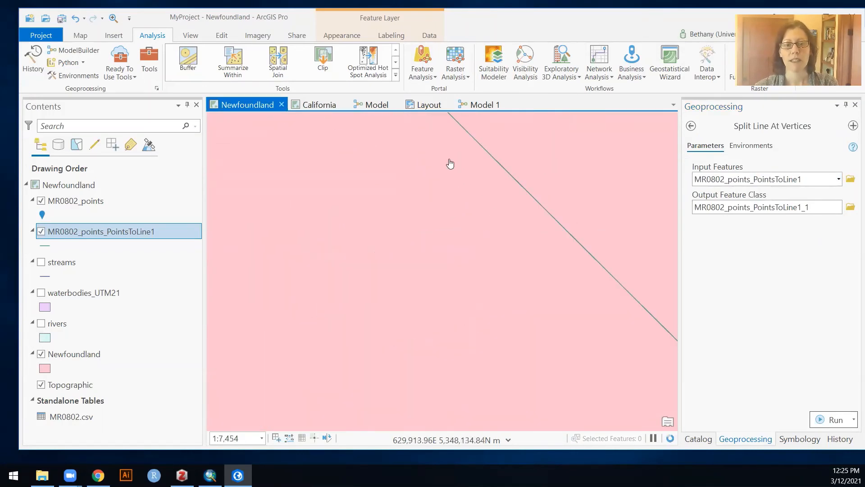
left_click_drag(460, 270, 528, 382)
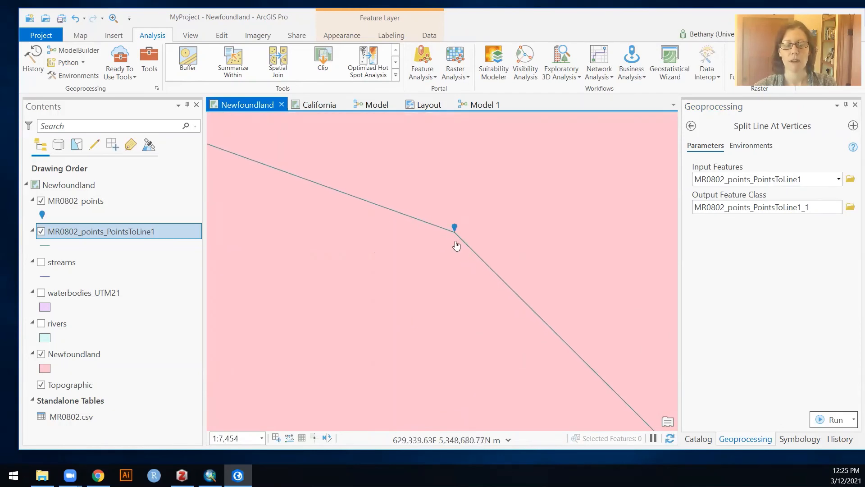
scroll(488, 306, "down", 4)
left_click_drag(500, 355, 497, 284)
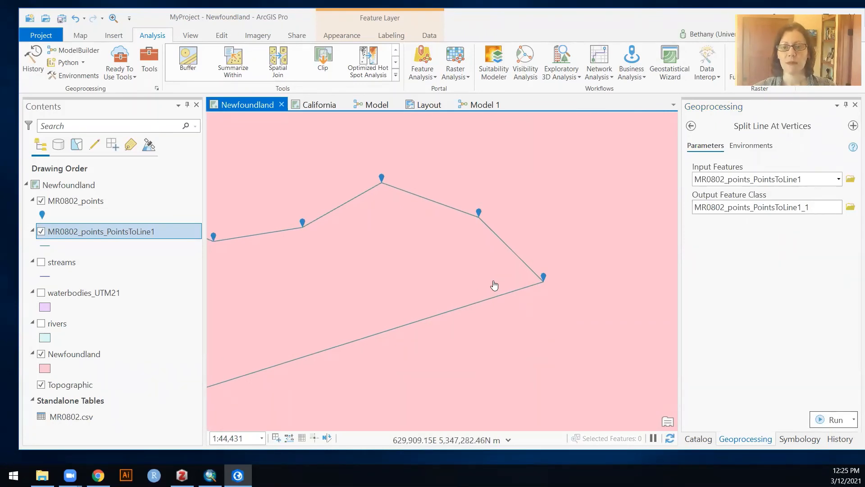
- Name the Split Line At Vertices output MR0802_split_line and run the tool on MR0802_points_PointsToLine1
left_click(759, 208)
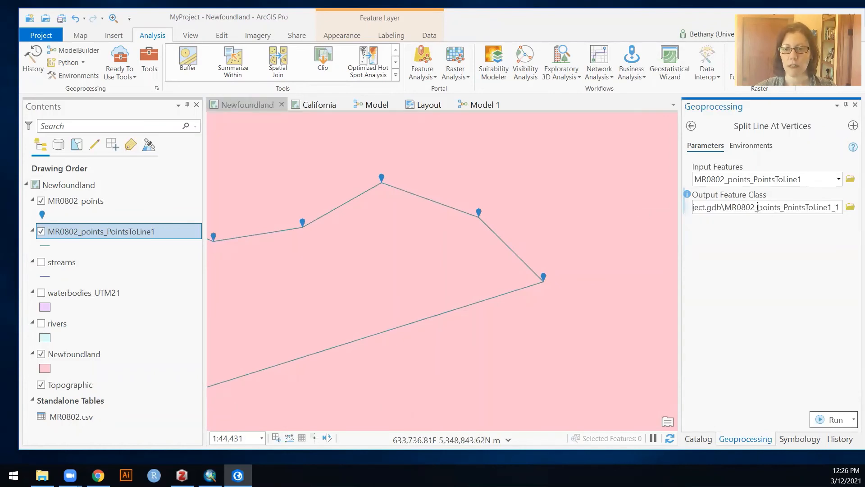
left_click_drag(759, 207, 840, 207)
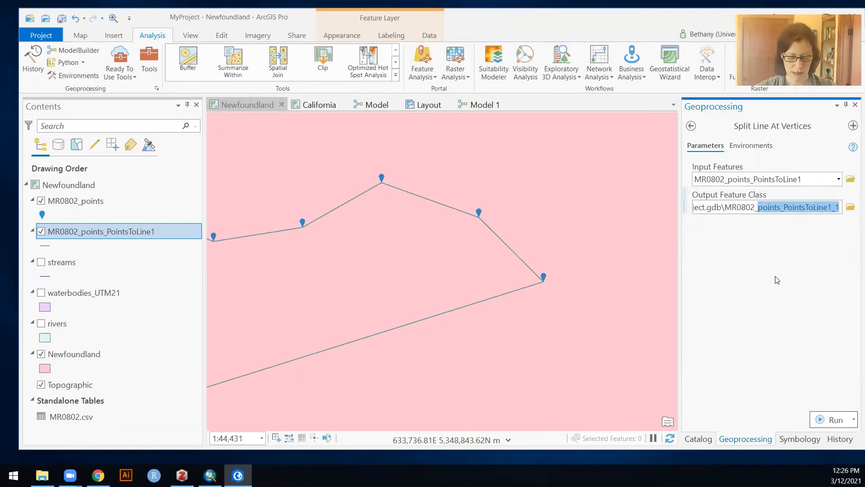
type("split_line")
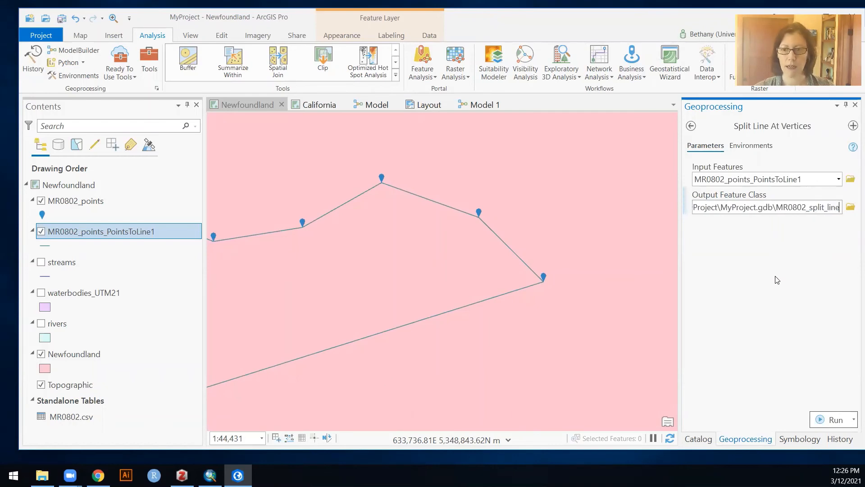
left_click(830, 420)
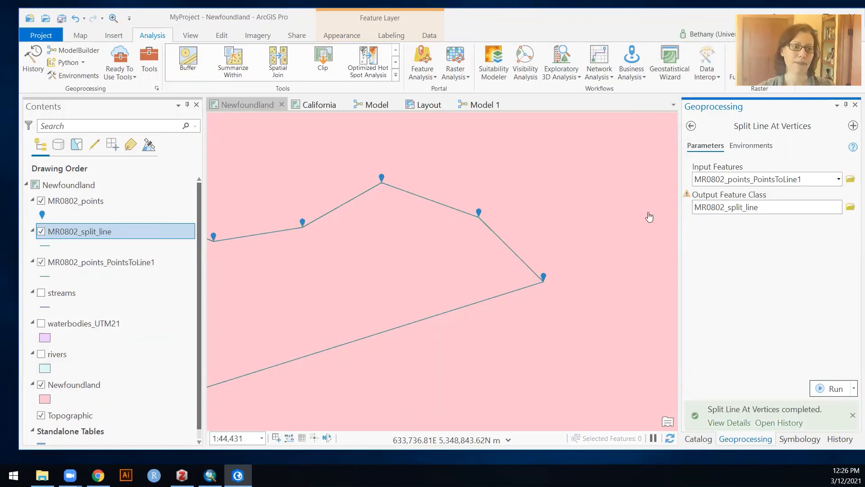
- Open the attribute tables of MR0802_split_line and MR0802_points and compare their record counts and last rows
right_click(59, 232)
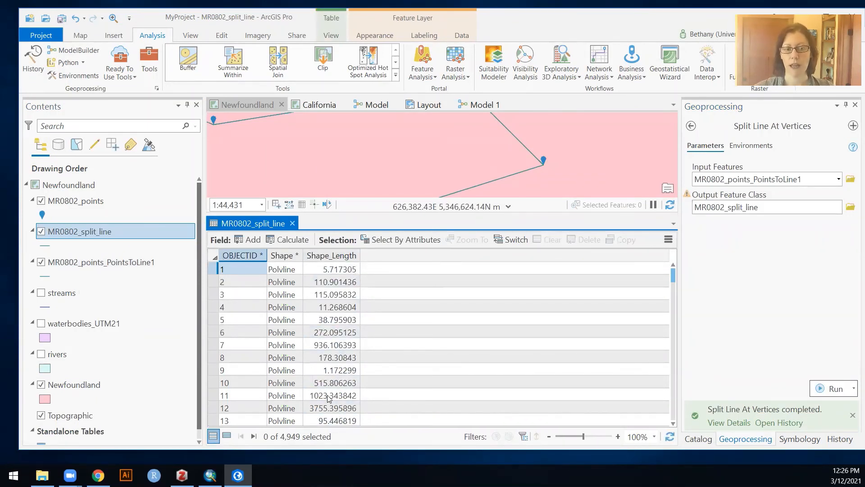
right_click(64, 204)
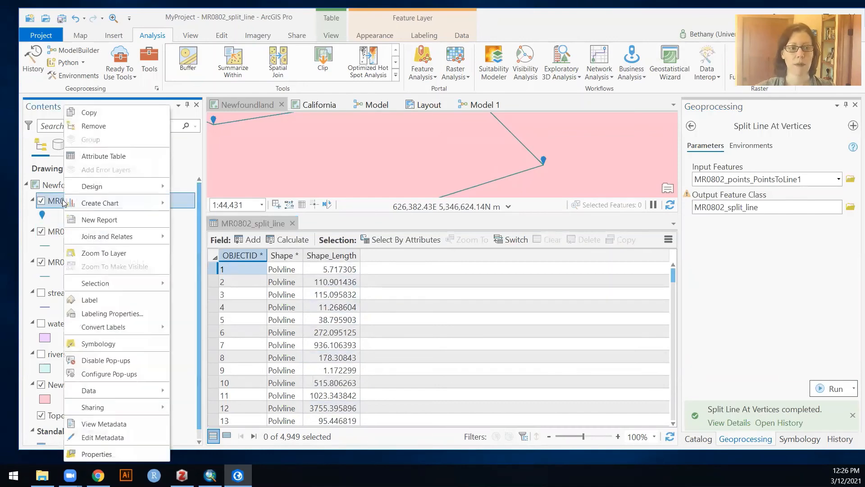
left_click(107, 162)
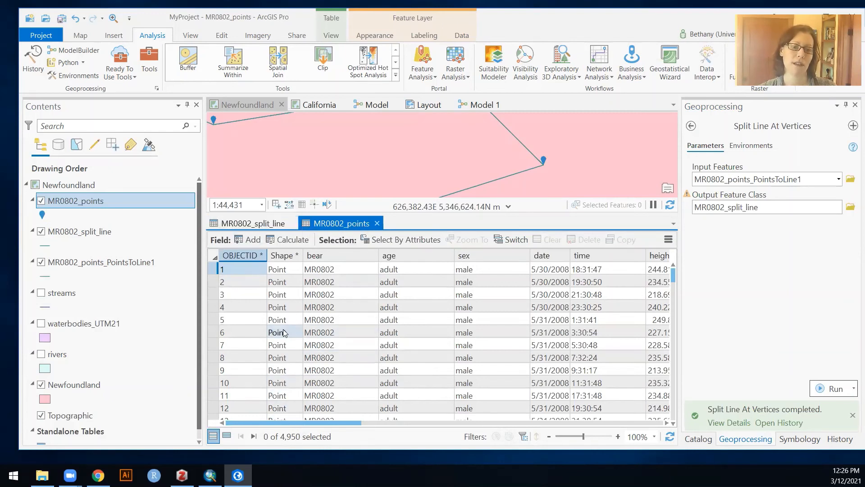
left_click(269, 221)
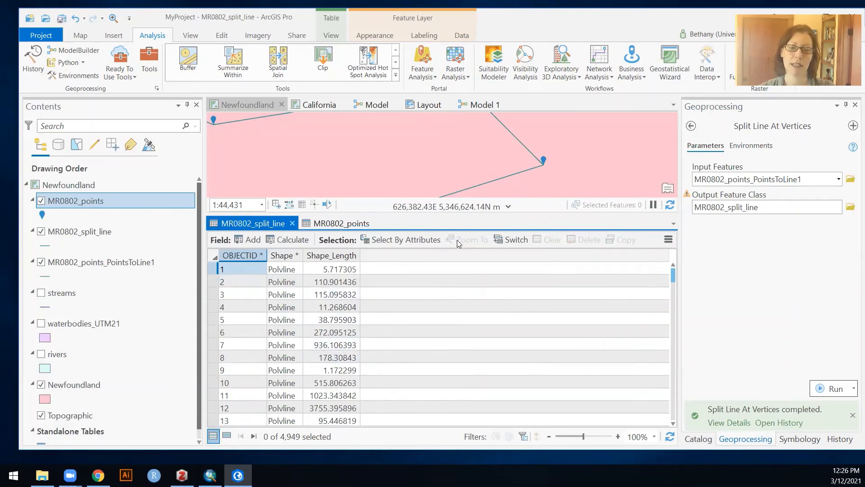
left_click(348, 224)
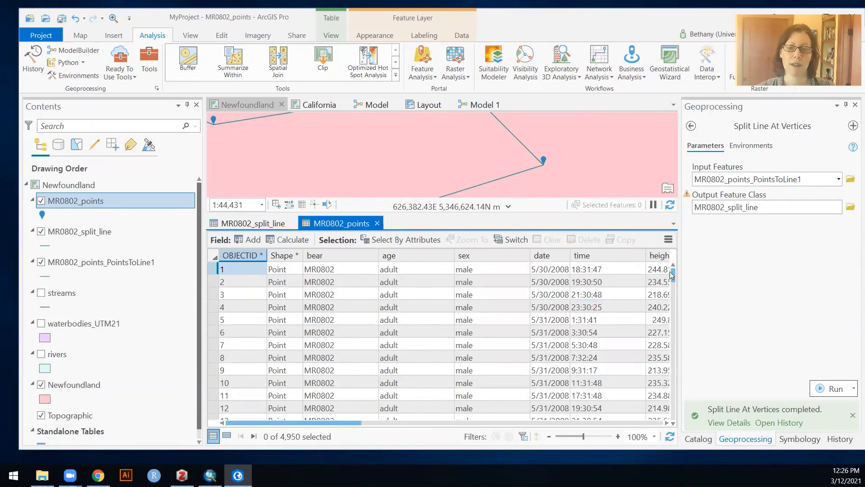
left_click_drag(675, 274, 674, 412)
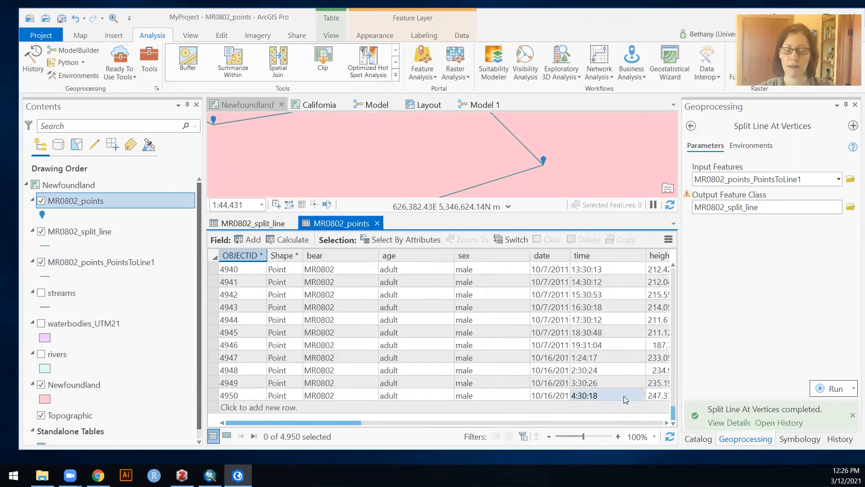
left_click(265, 224)
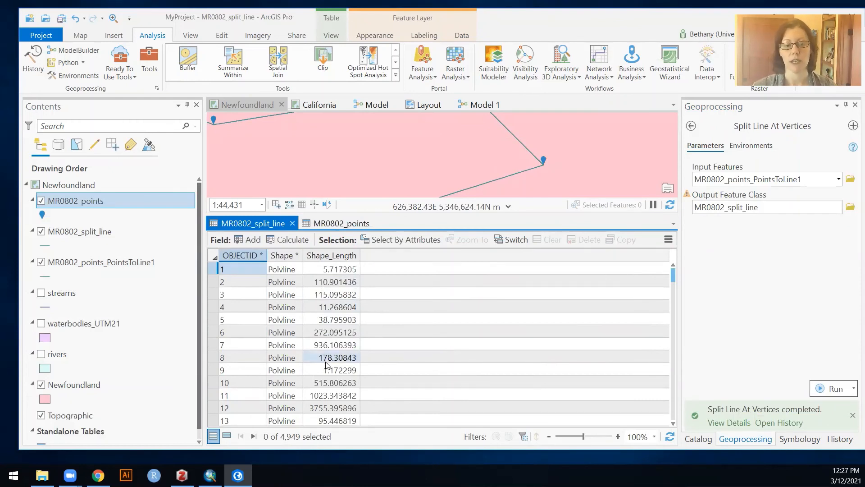
- Display the statistics of the Shape_Length field in MR0802_split_line and examine the mean segment length
left_click(327, 256)
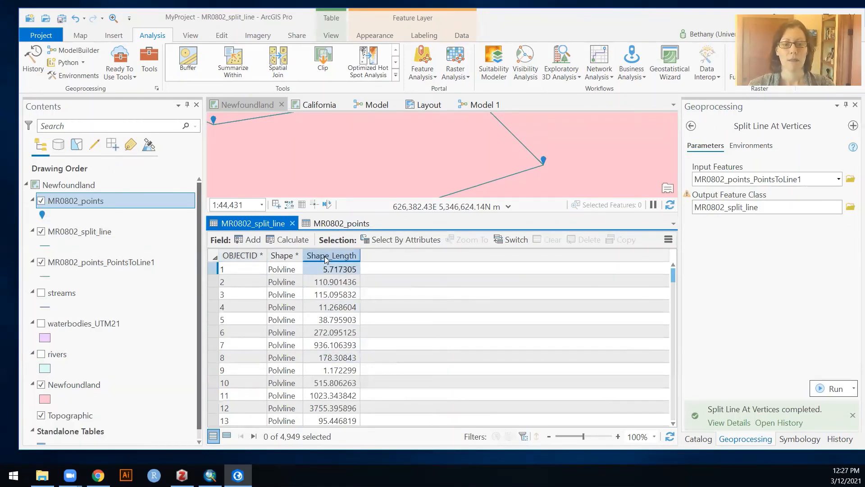
right_click(327, 256)
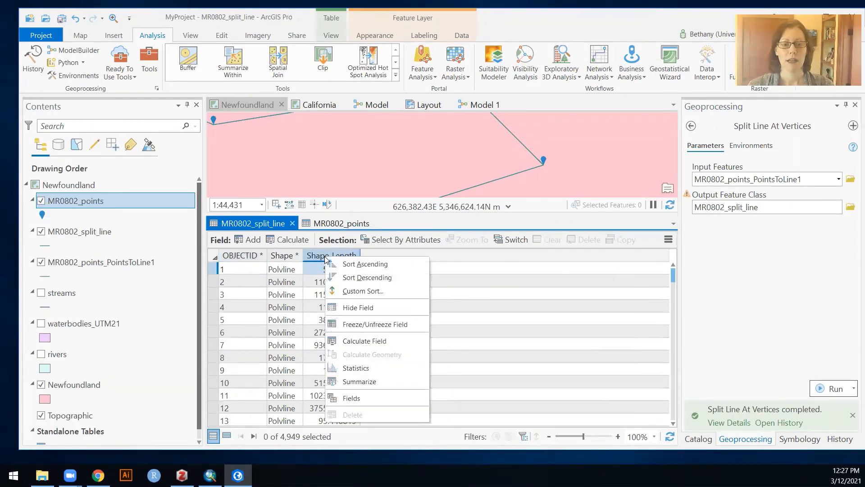
left_click(378, 368)
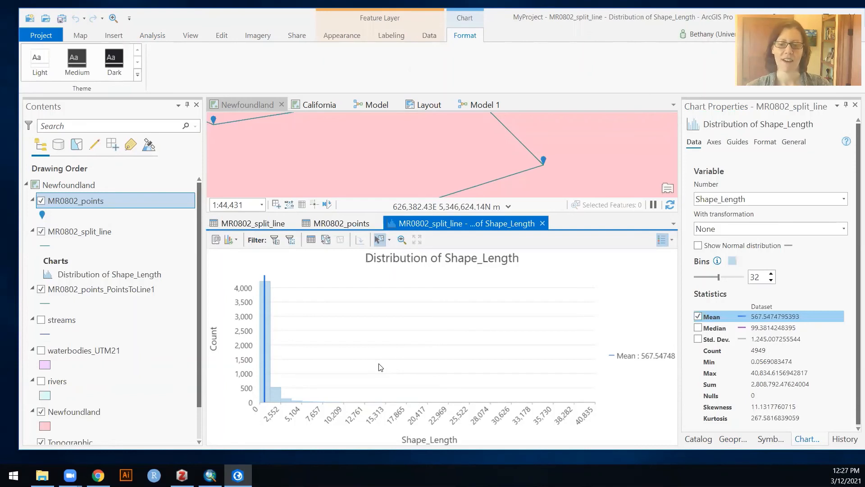
left_click(771, 316)
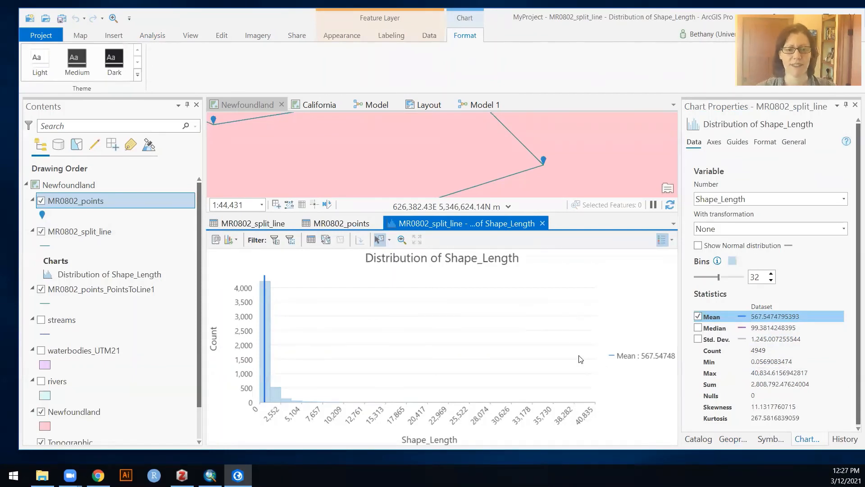
- Close the Shape_Length chart and both attribute tables, and return to the Model 1 diagram
left_click(543, 223)
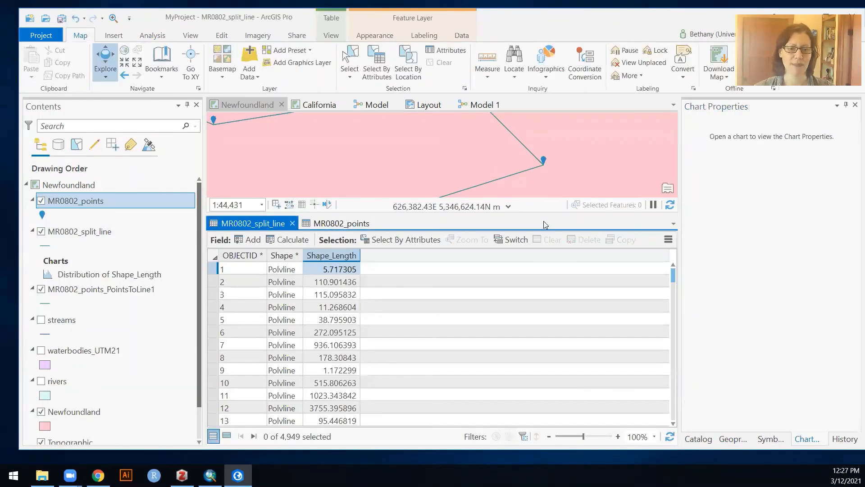
left_click(292, 224)
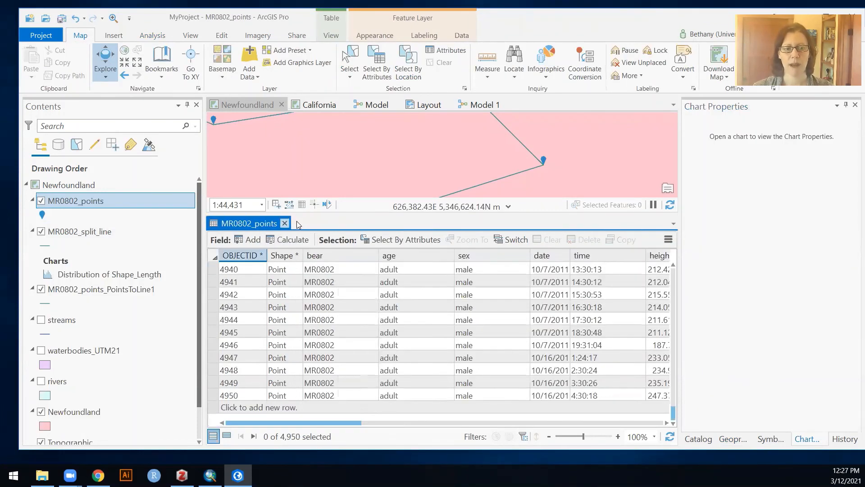
left_click(285, 224)
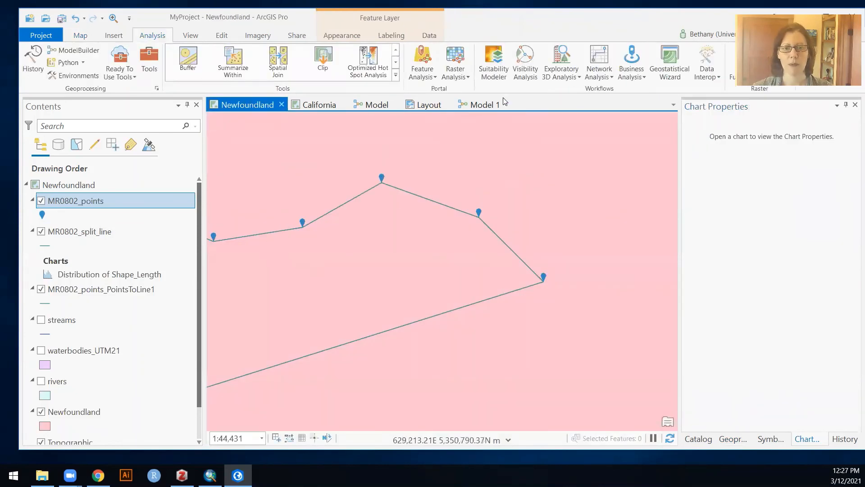
left_click(490, 105)
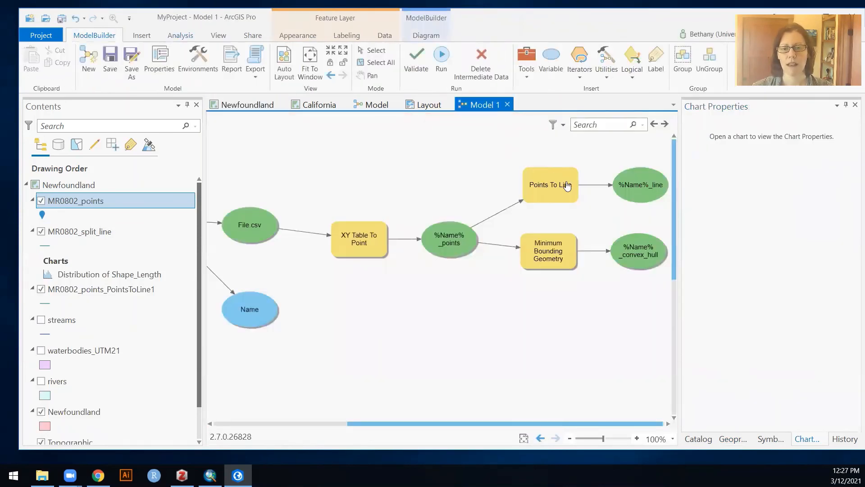
- Return to the "split line" geoprocessing search results and check the Points To Line parameters in Model 1
left_click(669, 425)
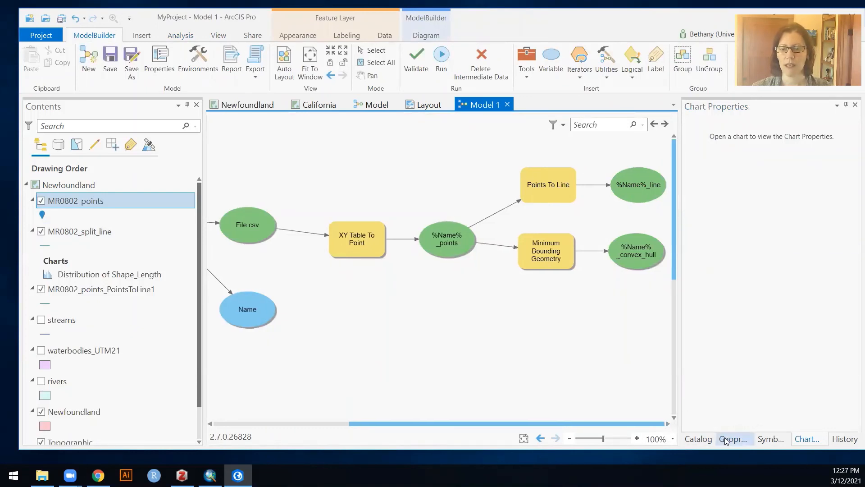
left_click(699, 439)
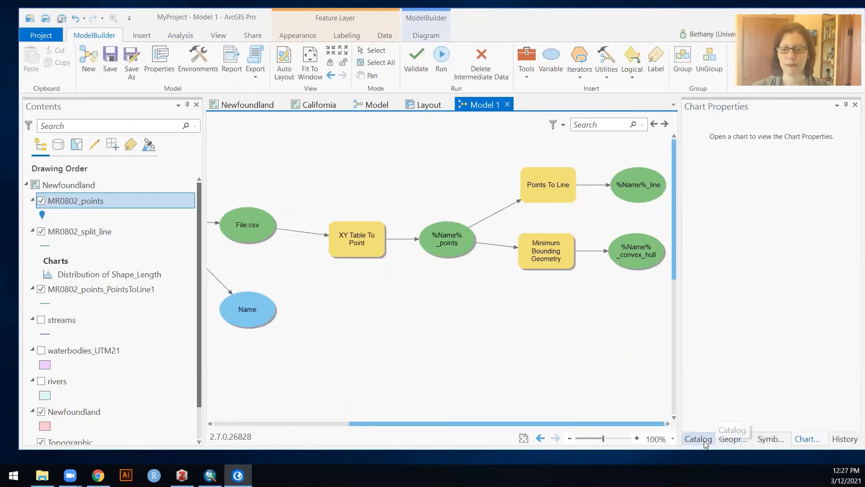
left_click(733, 439)
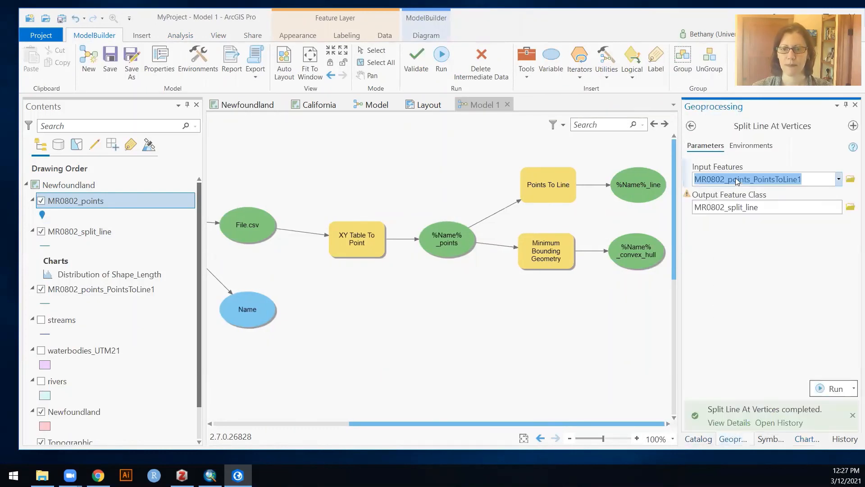
left_click(691, 126)
double_click(553, 192)
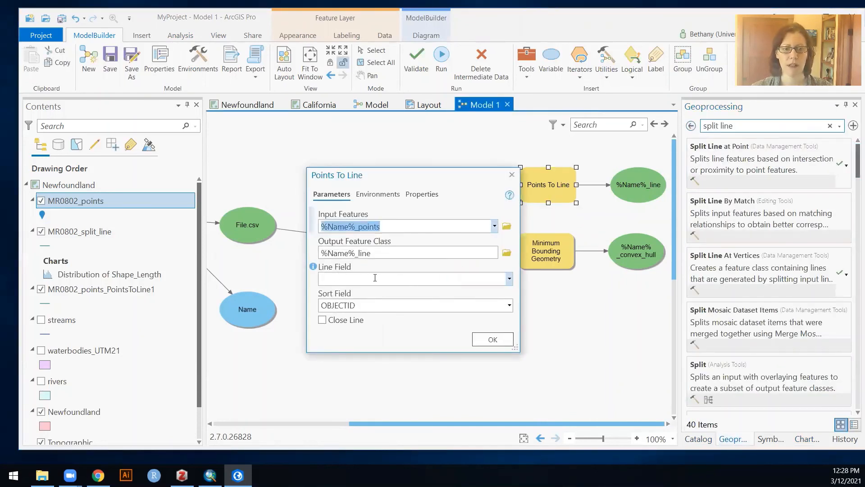
left_click(492, 340)
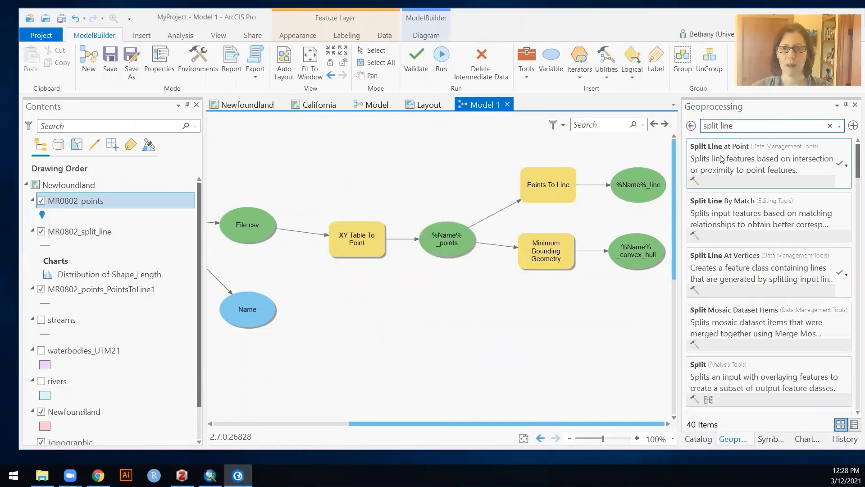
- Add Split Line At Vertices to Model 1 and connect %Name%_line to it as the input features
left_click_drag(743, 277, 547, 344)
left_click(427, 72)
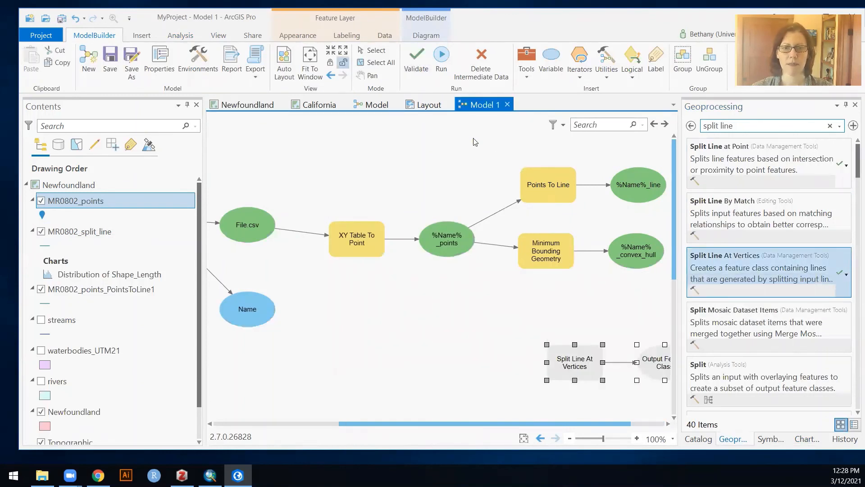
left_click_drag(636, 192, 595, 360)
left_click(584, 377)
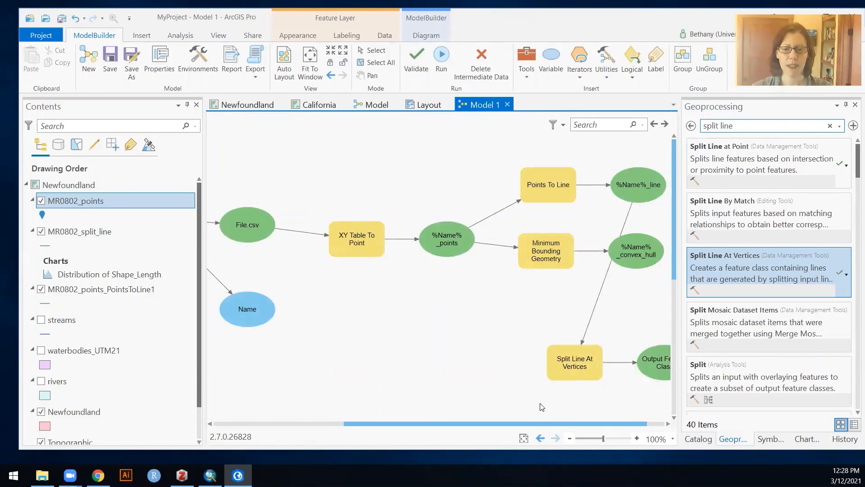
- Set the model's Split Line At Vertices output feature class to %Name%_linesplit in MyProject.gdb
double_click(570, 375)
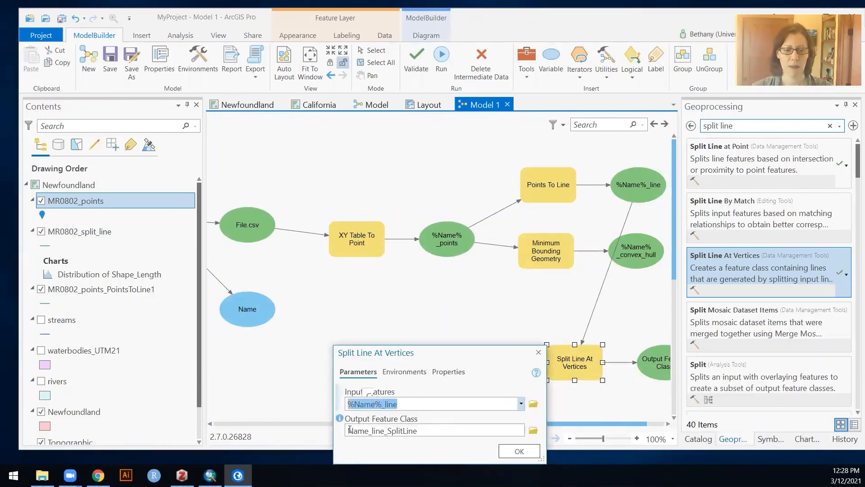
left_click(369, 429)
type("%")
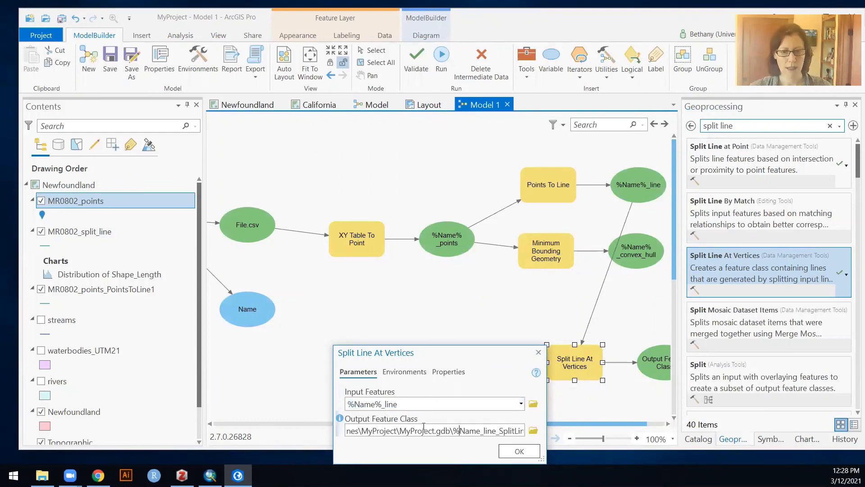
key("Right")
key("Right")
key("Right")
key("Right")
type("%")
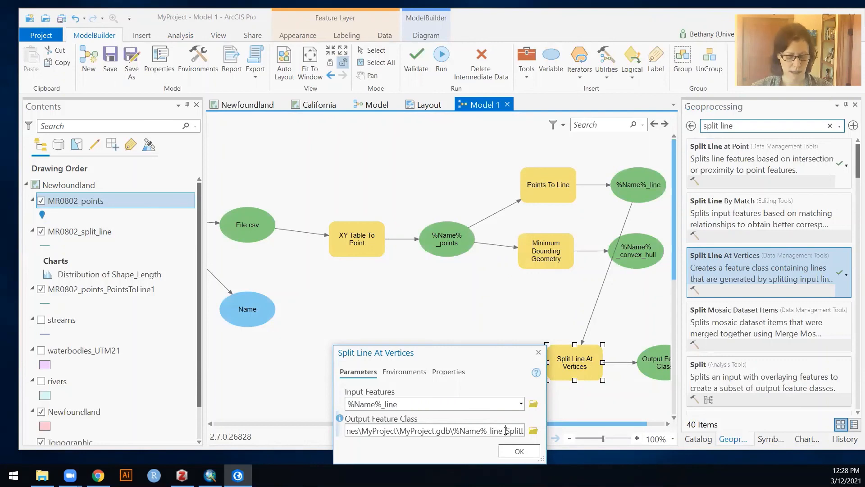
left_click(506, 430)
type("split")
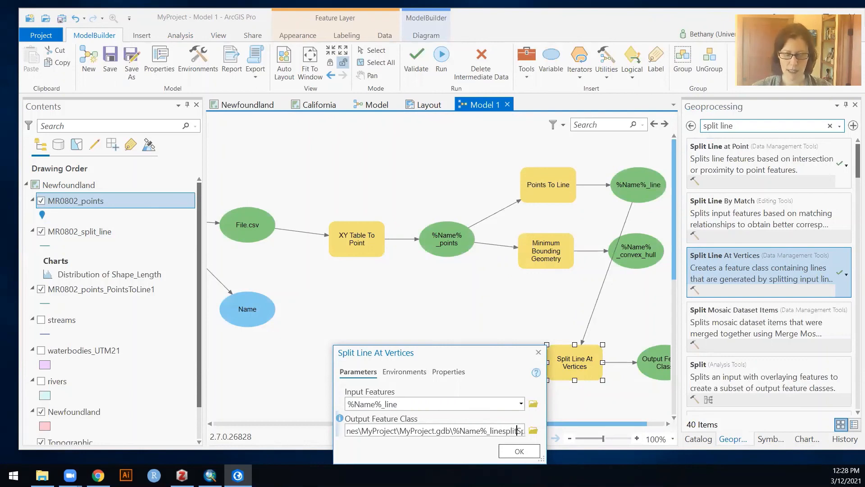
key("Delete")
key("Delete")
key("Delete")
key("Delete")
key("Delete")
key("Delete")
key("Delete")
key("Delete")
key("Delete")
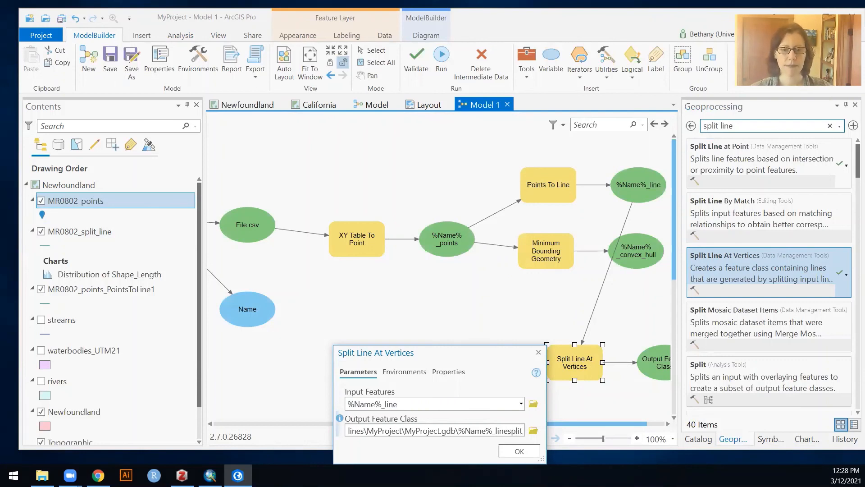
left_click(519, 451)
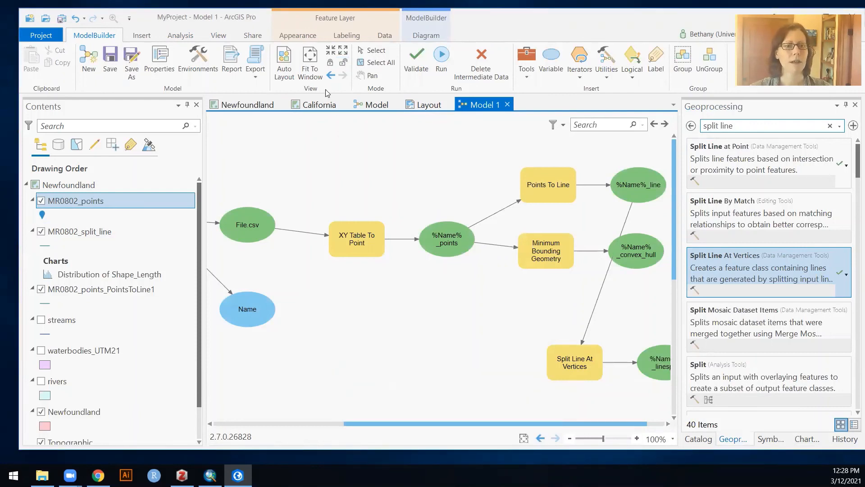
- Apply Auto Layout to the Model 1 diagram and review the tool chain from Iterate Files to %Name%_linesplit
left_click(284, 61)
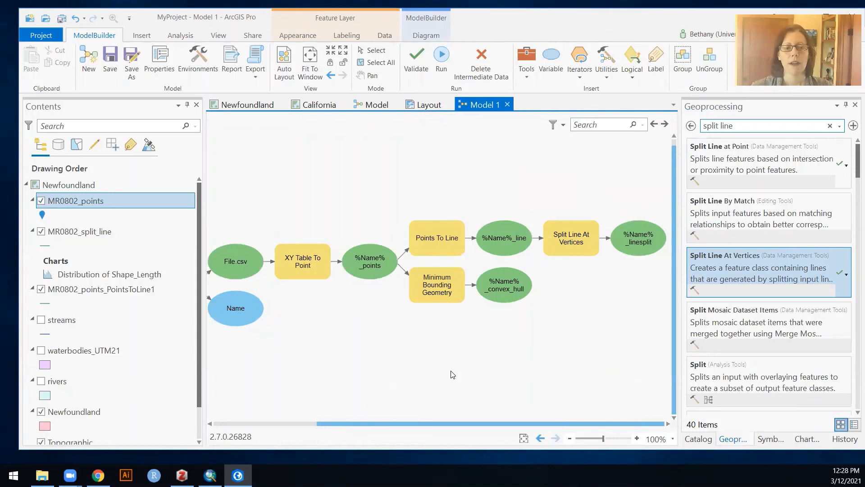
left_click_drag(403, 424, 336, 423)
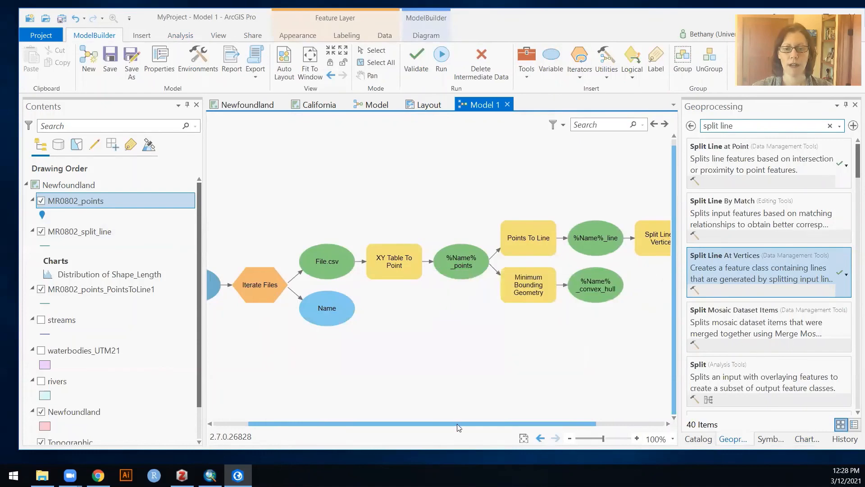
left_click_drag(464, 427, 544, 429)
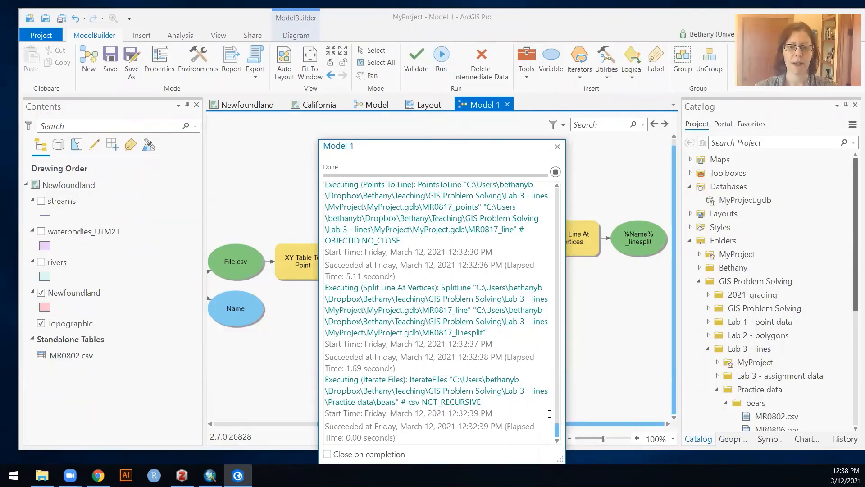
- Refresh MyProject.gdb in the catalog to list the model's output feature classes, and dismiss the Model 1 run report
right_click(747, 202)
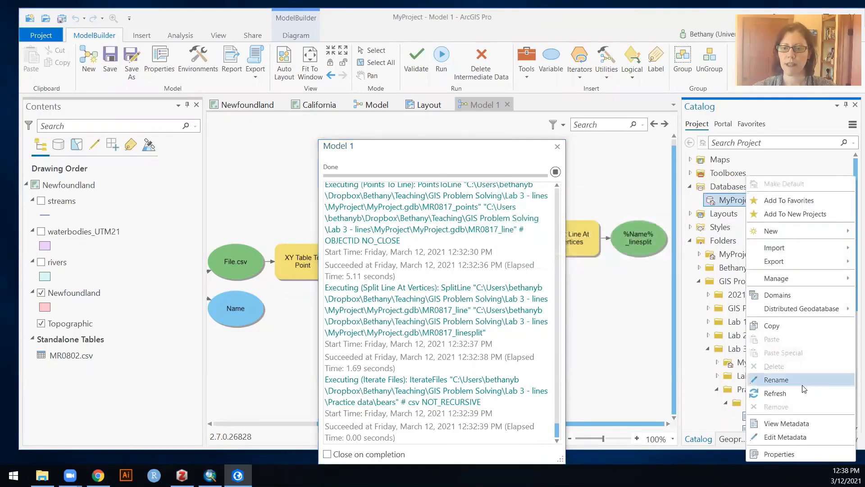
left_click(791, 392)
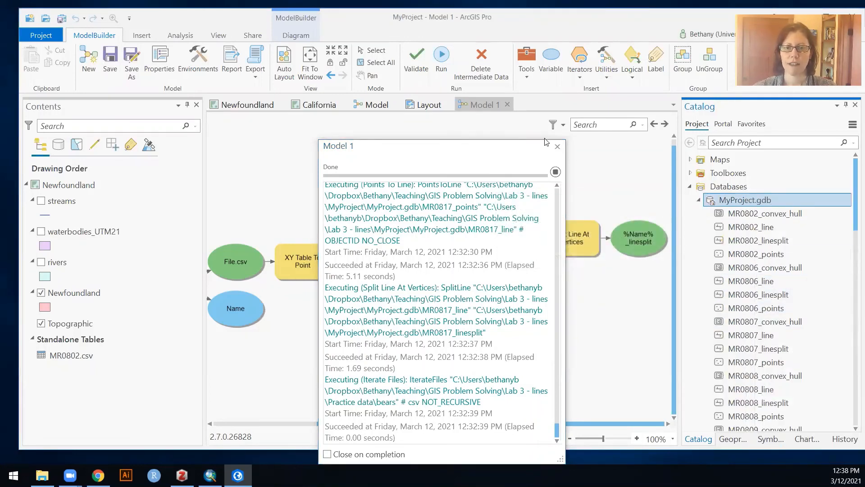
left_click(557, 147)
- Add MR0802_points, MR0802_linesplit and MR0802_convex_hull from MyProject.gdb to the Newfoundland map and inspect them
left_click(236, 102)
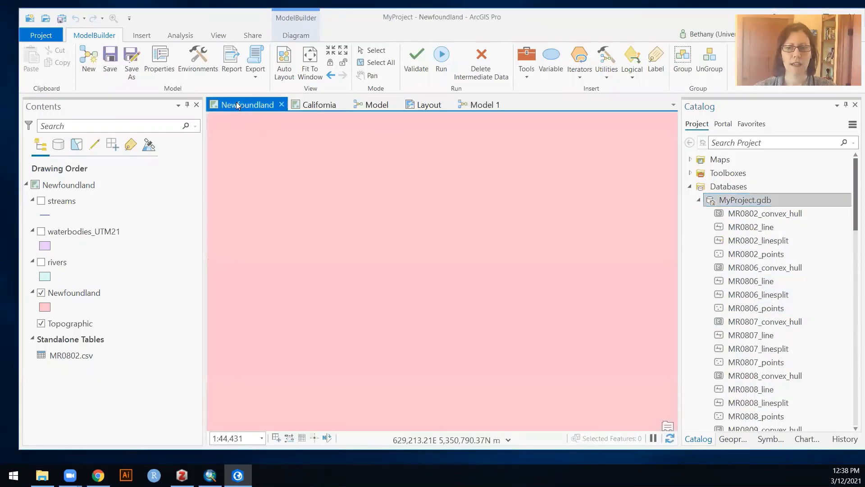
scroll(332, 251, "down", 3)
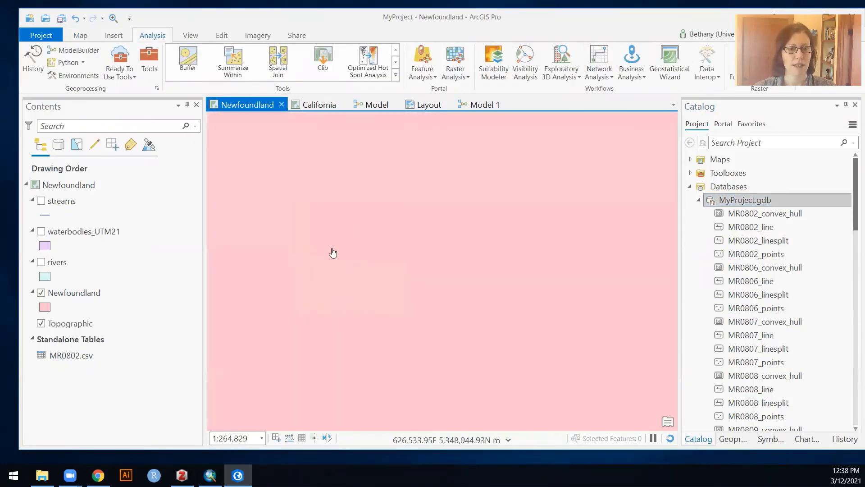
scroll(333, 252, "down", 3)
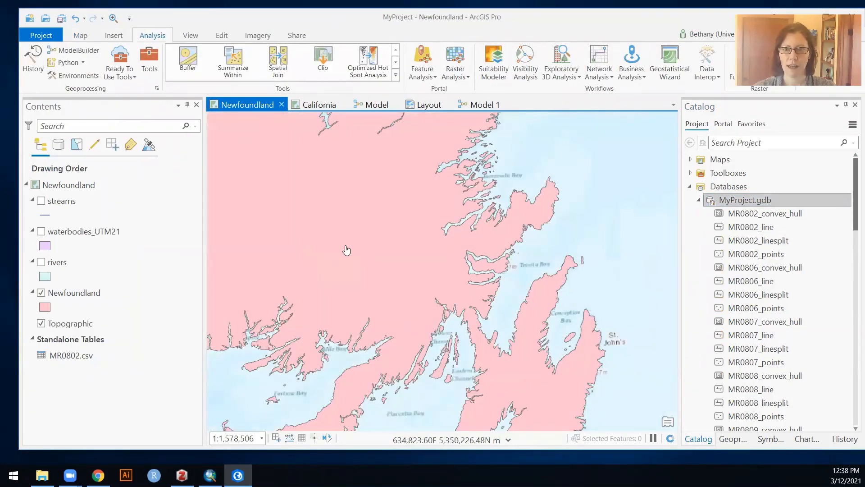
left_click_drag(348, 251, 542, 299)
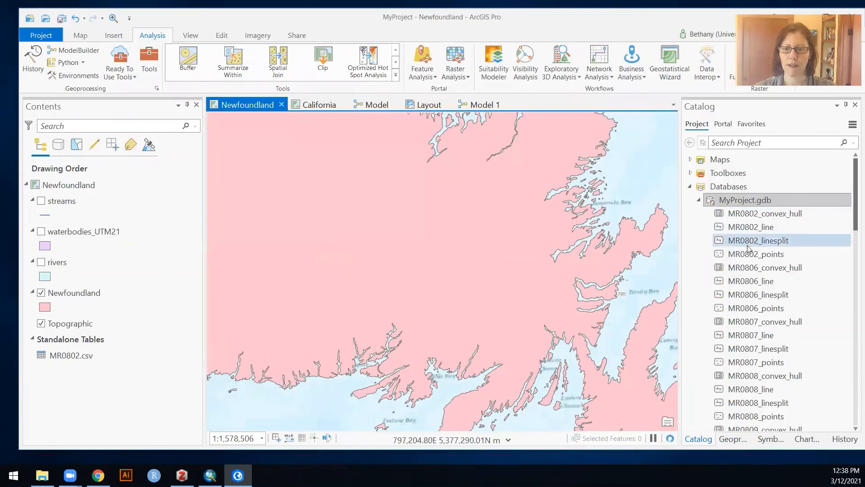
left_click_drag(749, 254, 666, 233)
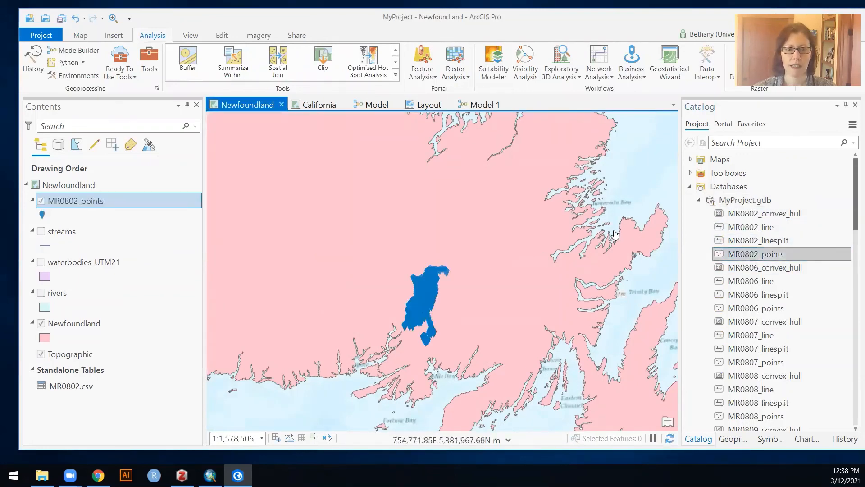
left_click_drag(761, 241, 463, 295)
left_click_drag(764, 213, 459, 277)
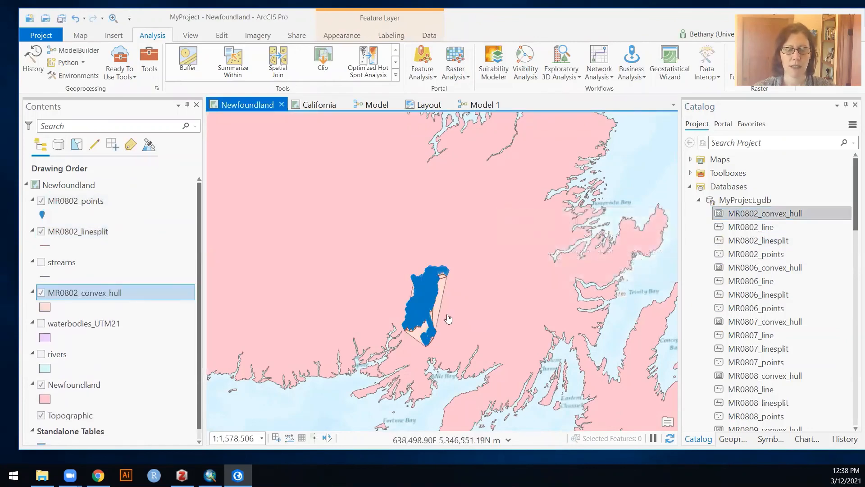
scroll(445, 327, "up", 2)
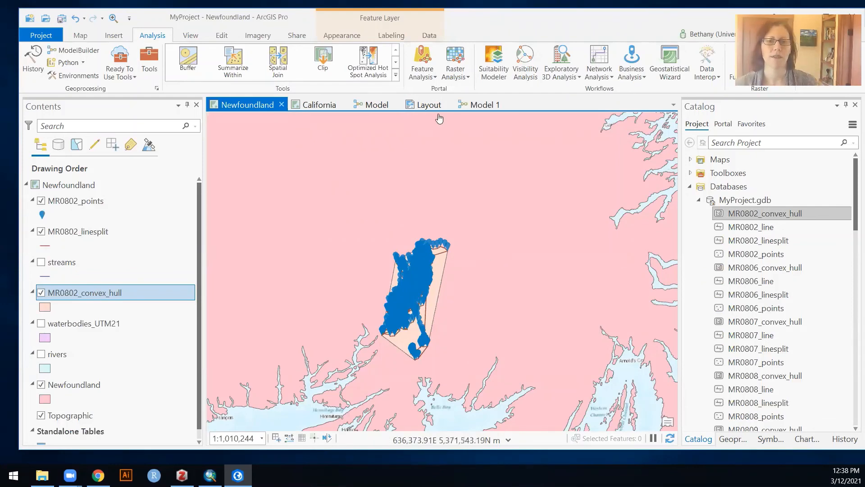
- Return to the Model 1 diagram to review its tool chain
left_click(485, 105)
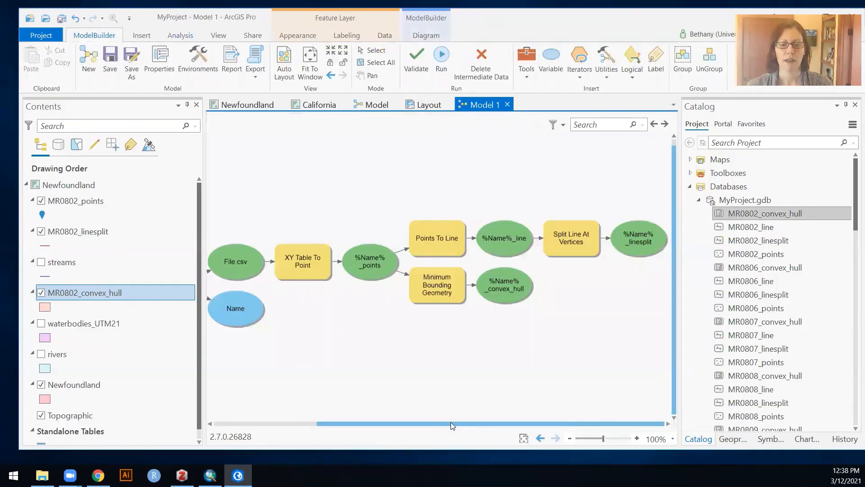